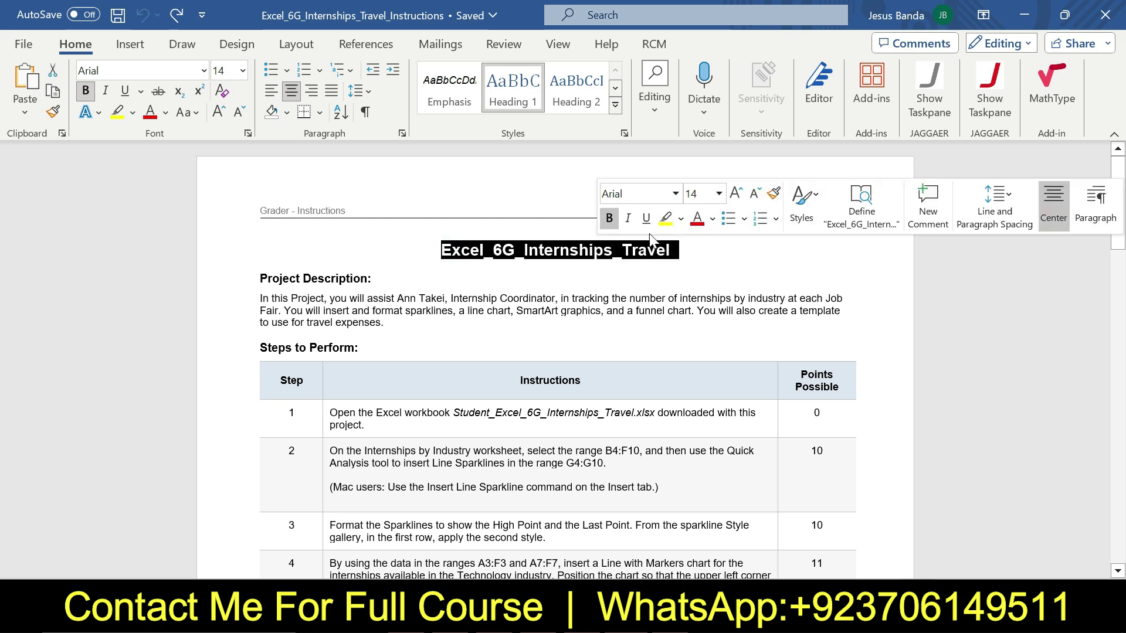
- Highlight the document title and the Project Description heading with its paragraph in yellow
key("ctrl+alt+h")
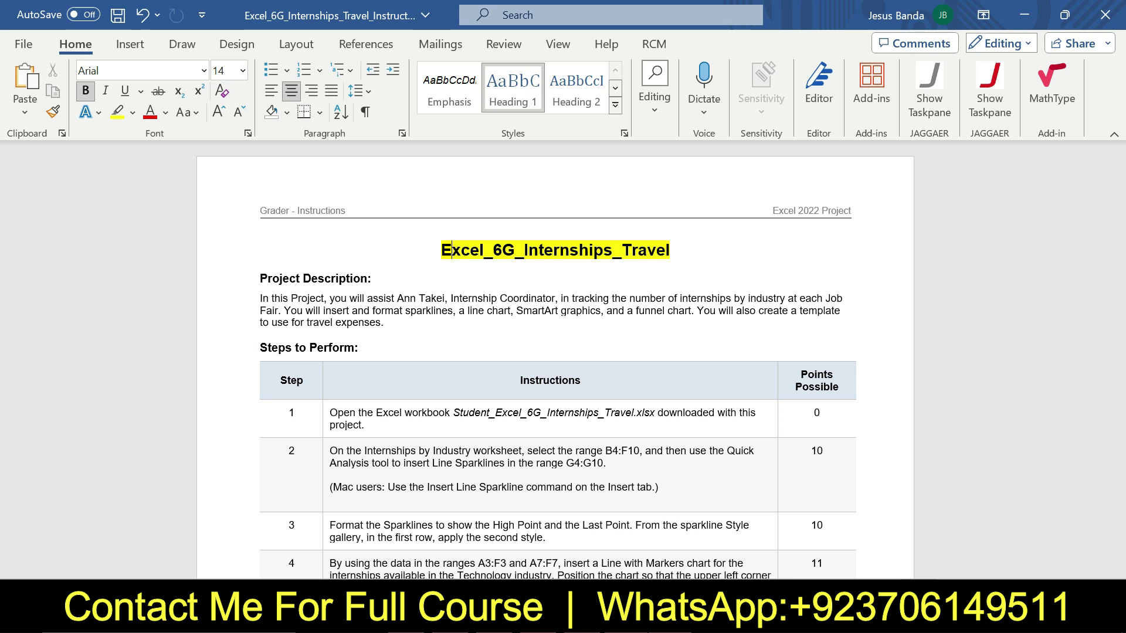
key("alt+Tab")
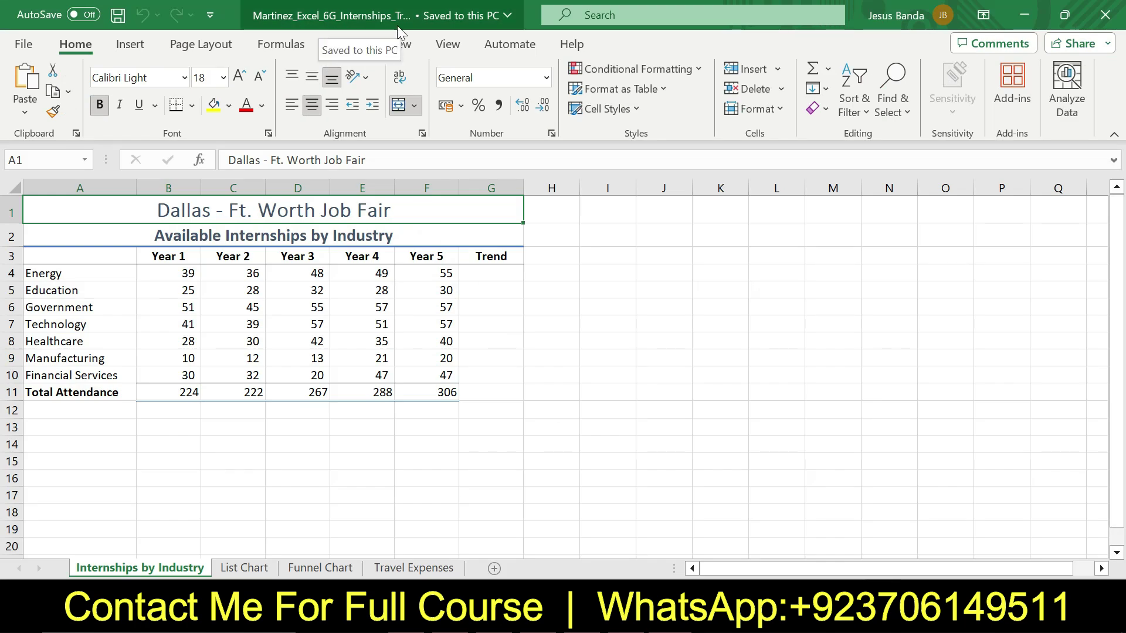
key("alt+Tab")
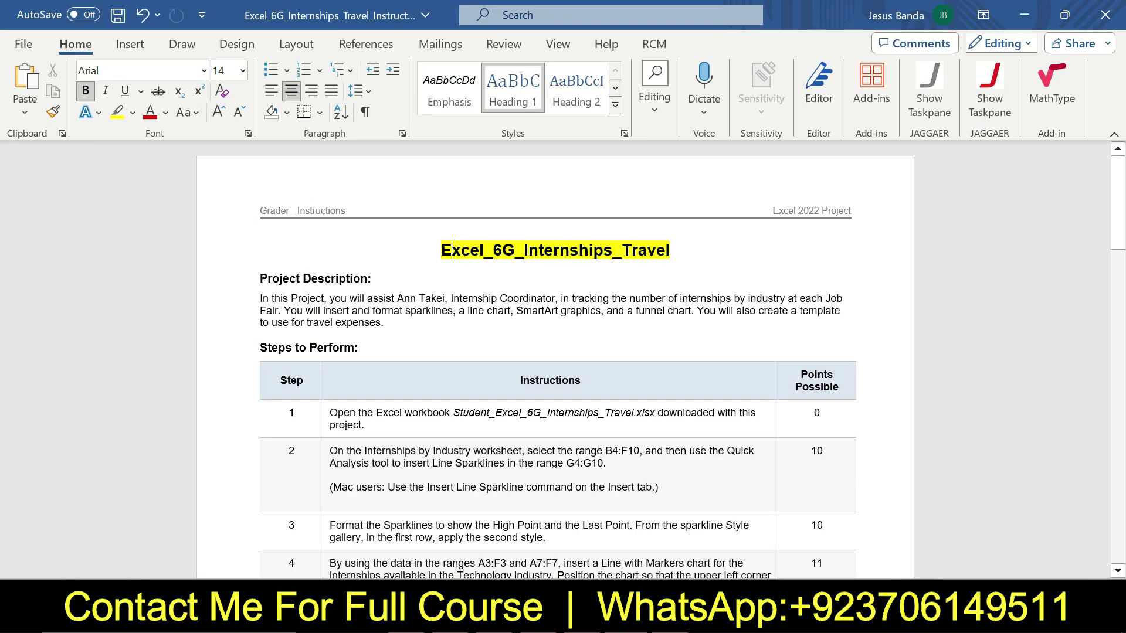
left_click_drag(259, 278, 388, 322)
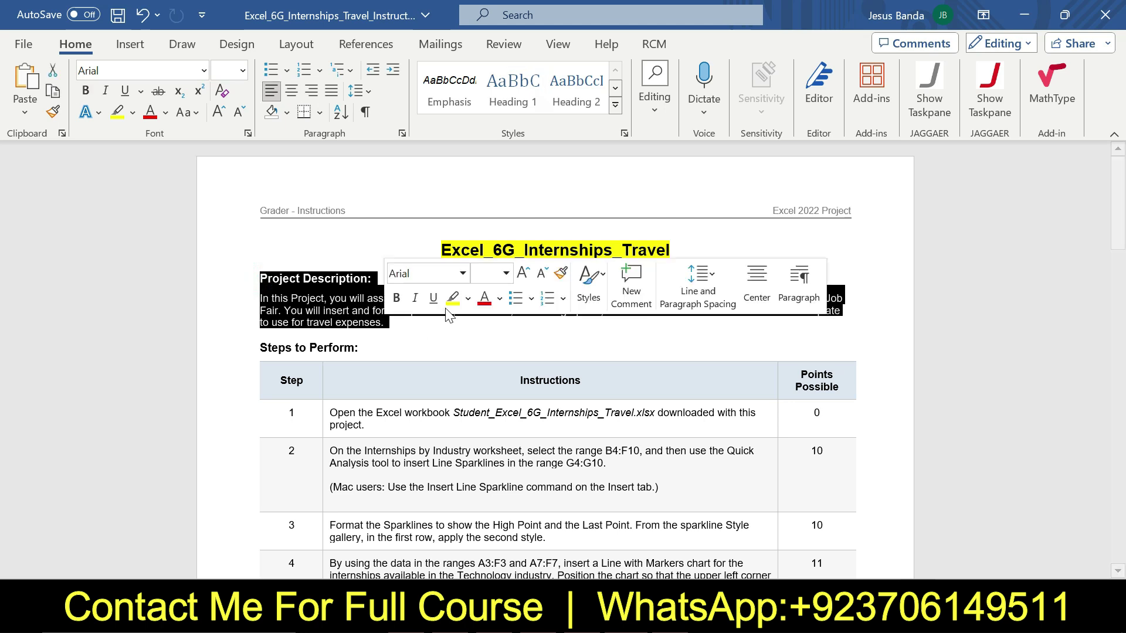
left_click(450, 299)
left_click(272, 277)
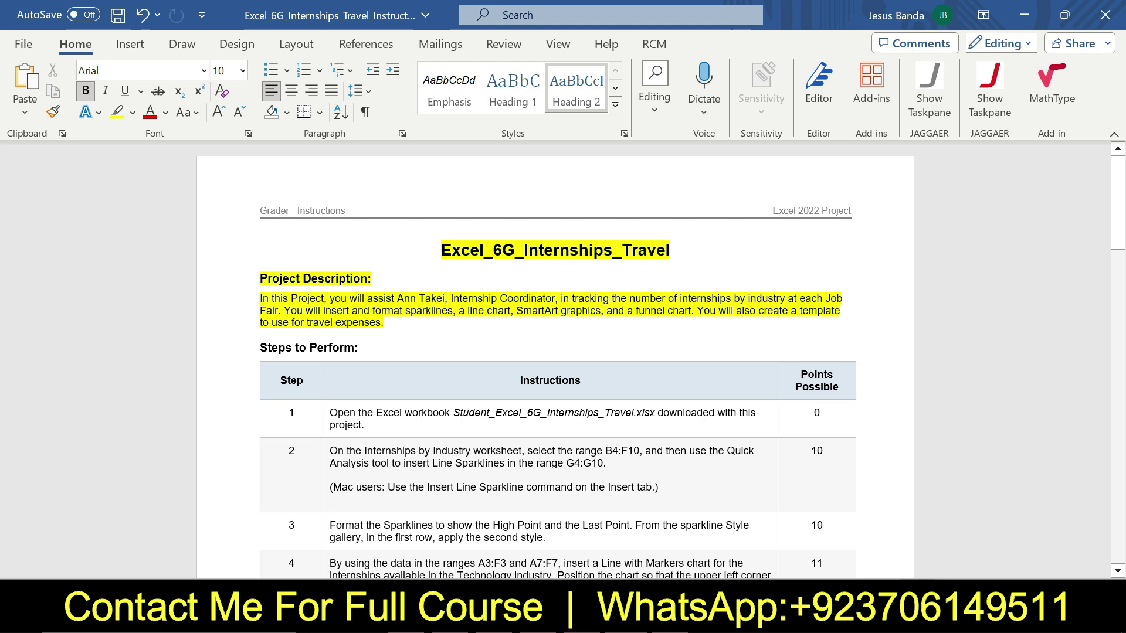
- Remove the highlight color from the title and the Project Description section
left_click_drag(441, 251, 388, 324)
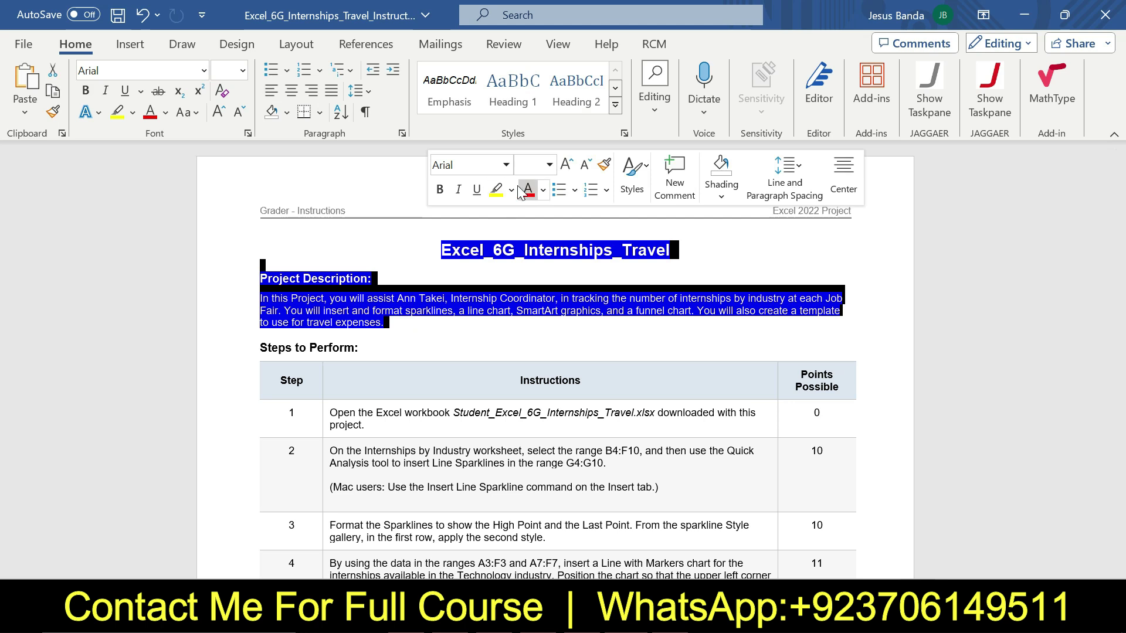
left_click(511, 189)
left_click(526, 328)
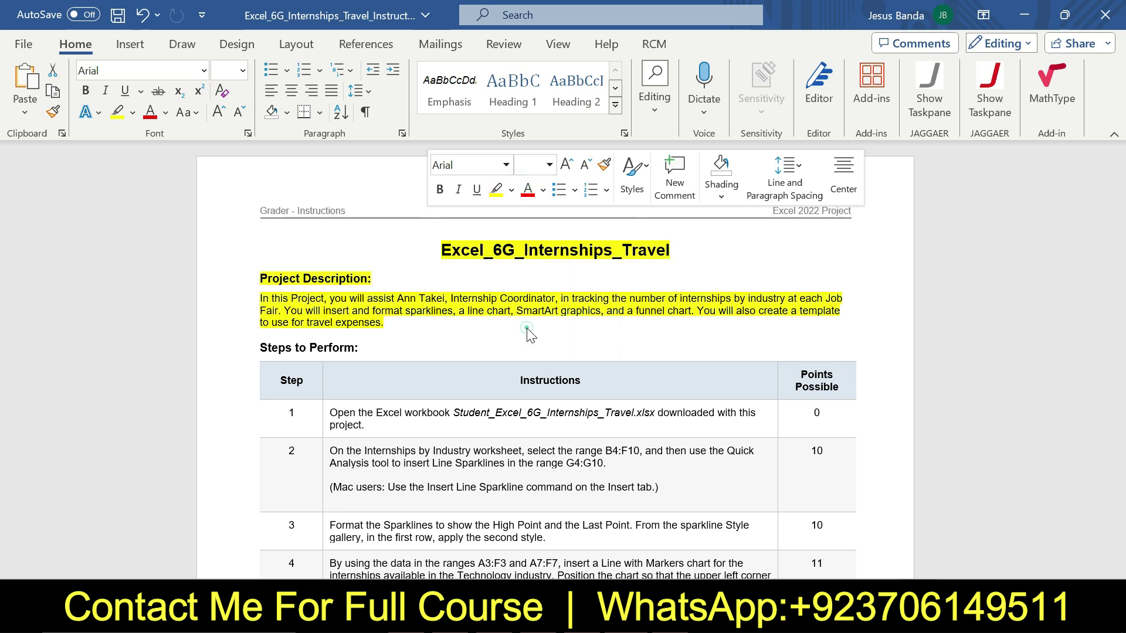
- Enlarge the step 1 instruction about opening the Excel workbook to 16 pt and highlight it in yellow
left_click_drag(1124, 205, 1124, 252)
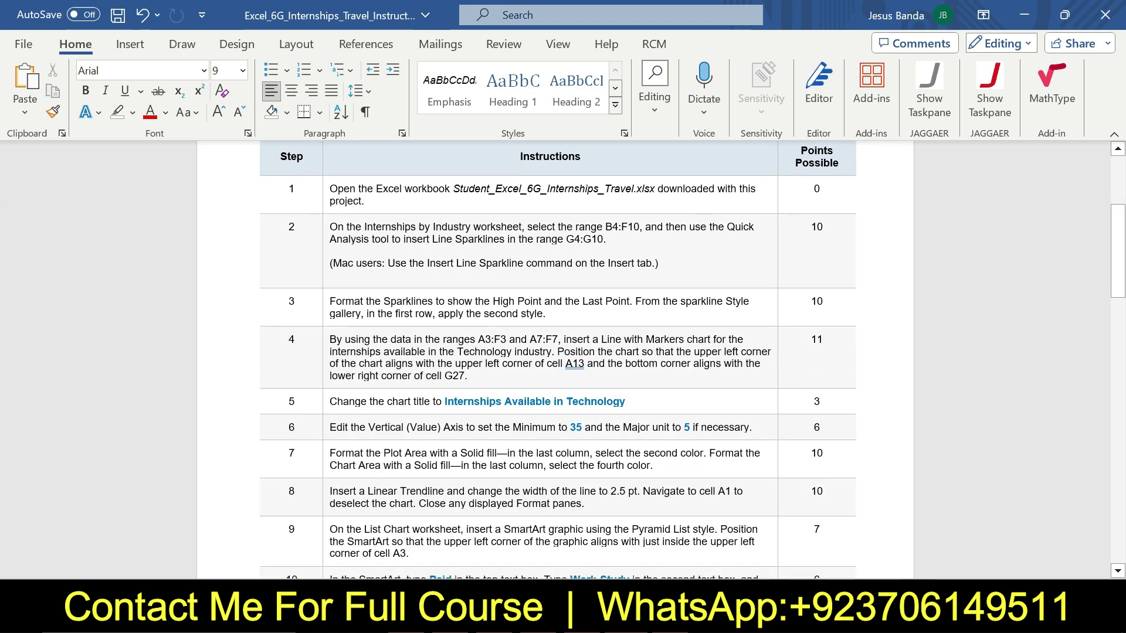
left_click(326, 197)
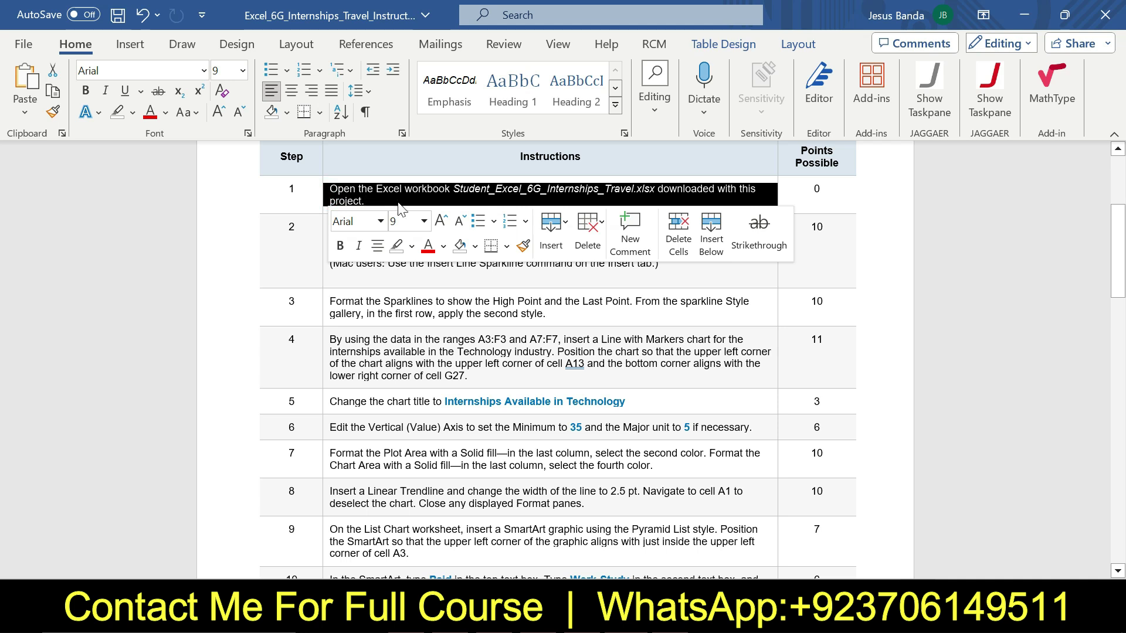
left_click(424, 221)
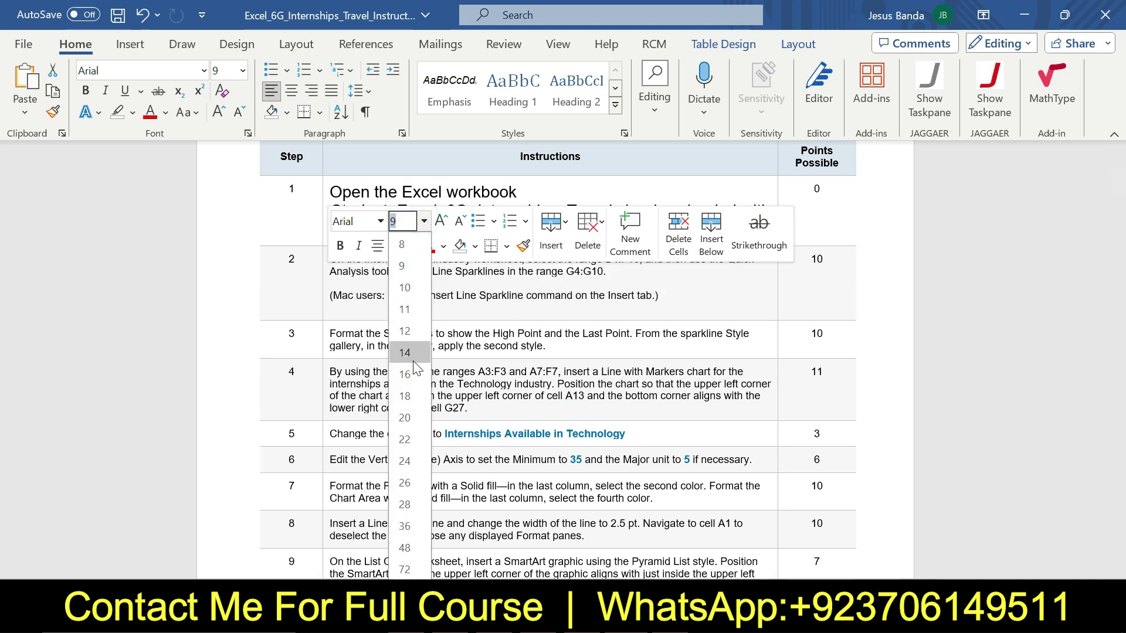
left_click(412, 367)
left_click(412, 247)
left_click(404, 309)
left_click(400, 303)
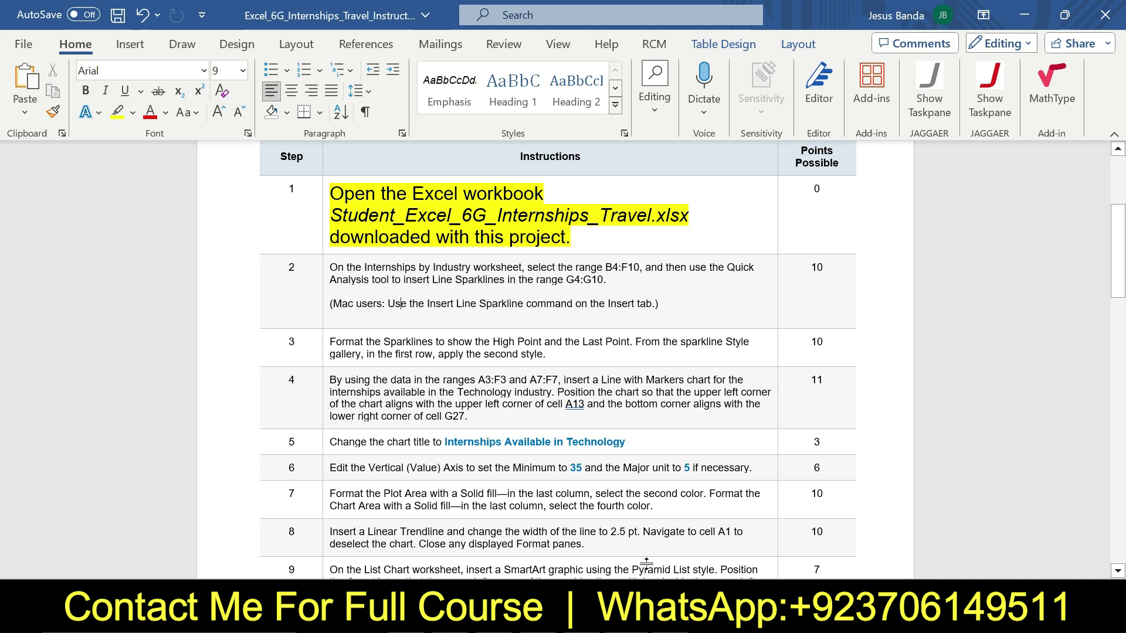
- Check the open Excel workbook, return to Word, and reset the step 1 instruction to 9 pt with no highlight
key("alt+Tab")
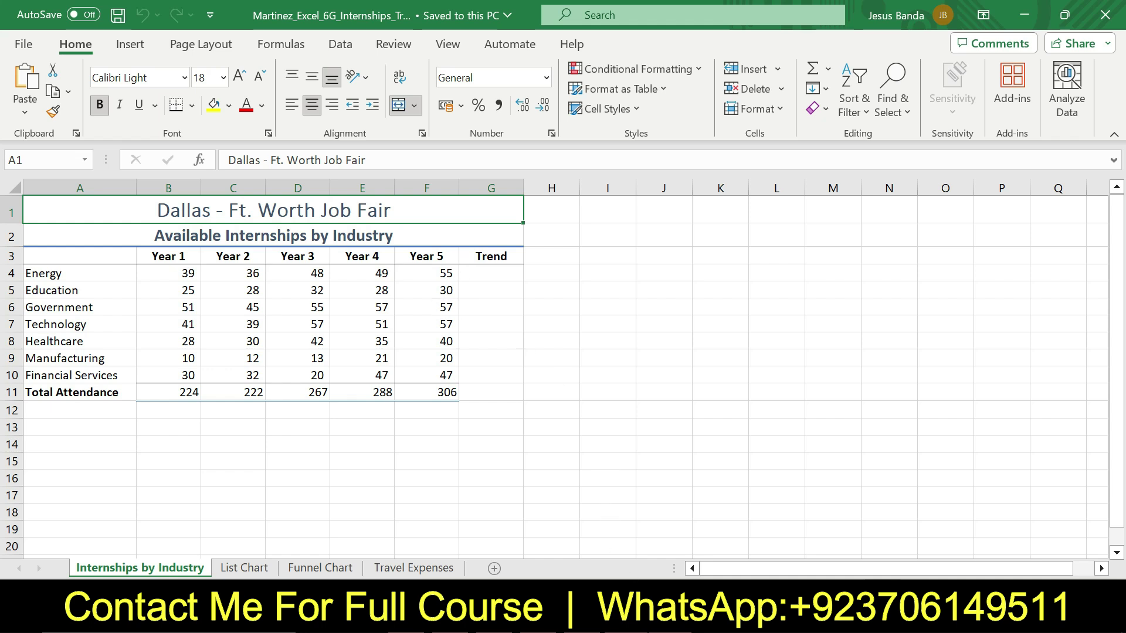
key("alt+Tab")
left_click(321, 230)
left_click(423, 170)
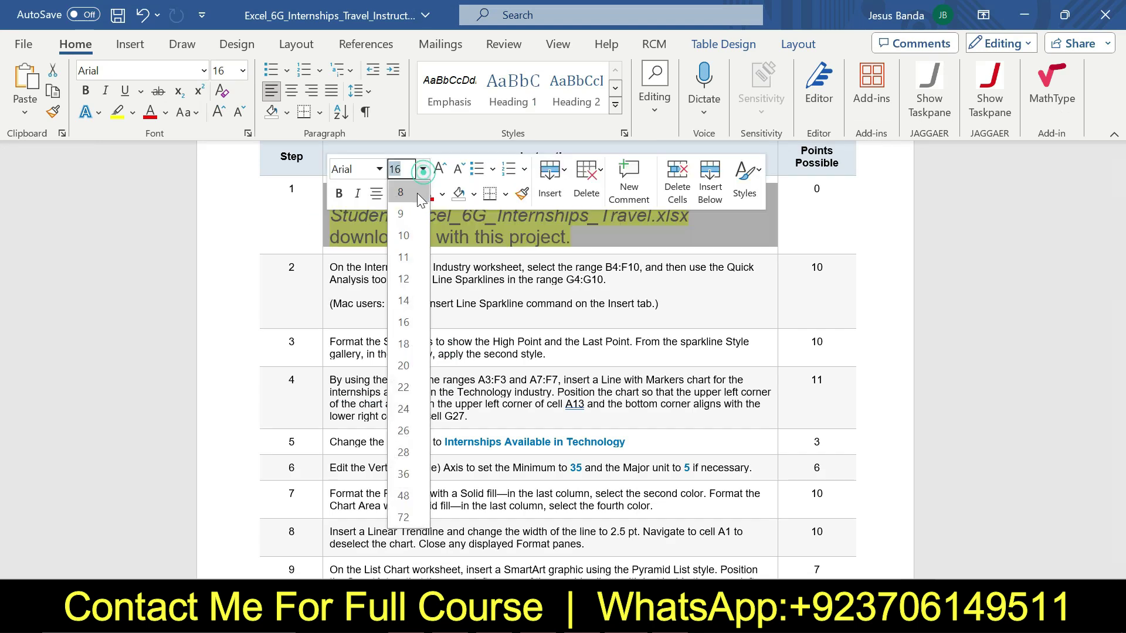
left_click(410, 215)
left_click(410, 194)
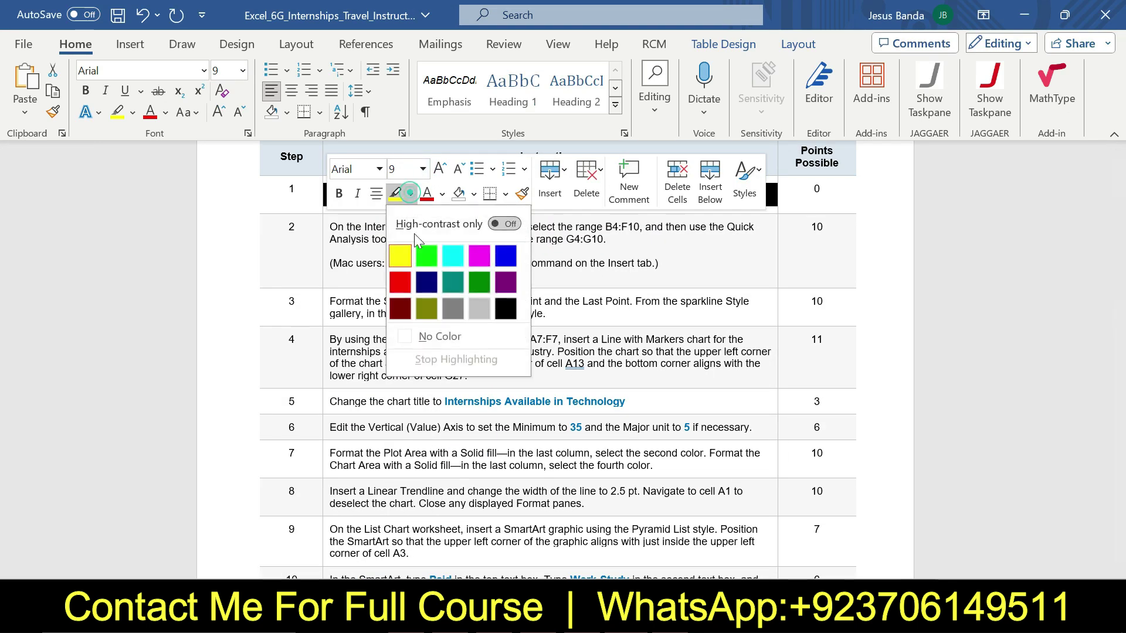
left_click(427, 336)
- Enlarge the step 2 instruction to 16 pt and highlight its text in yellow
left_click(322, 251)
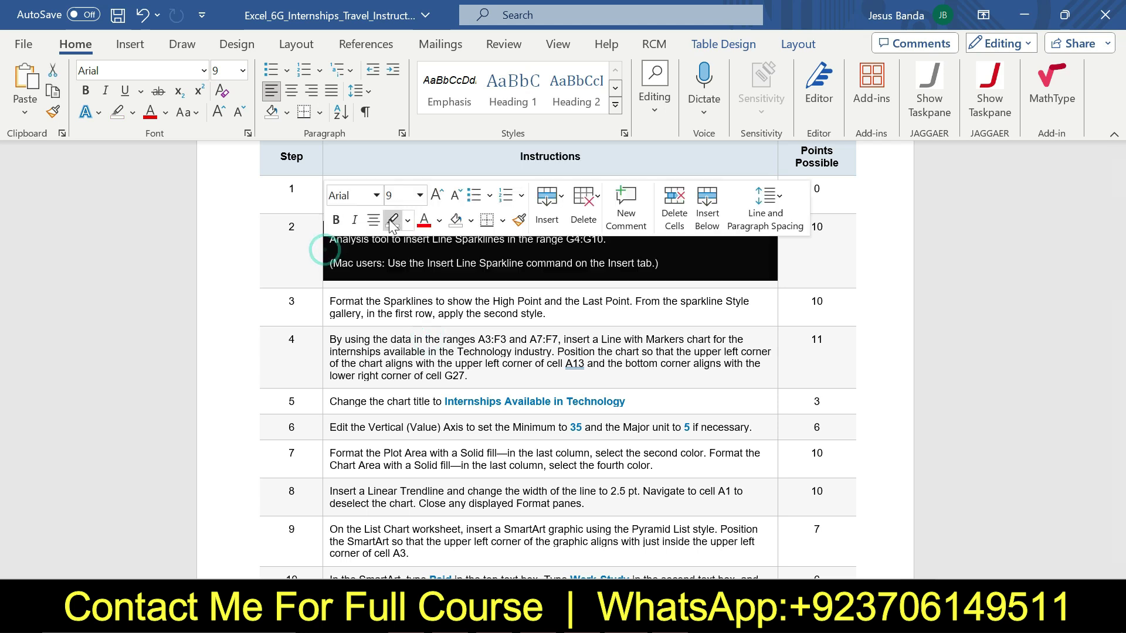
left_click(419, 196)
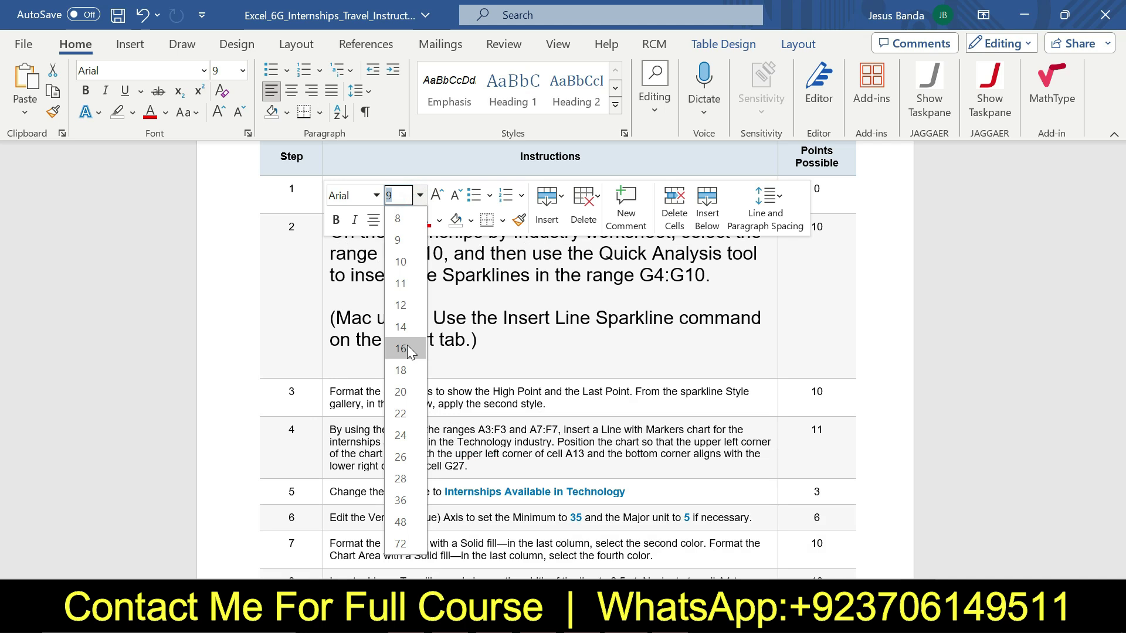
left_click(404, 348)
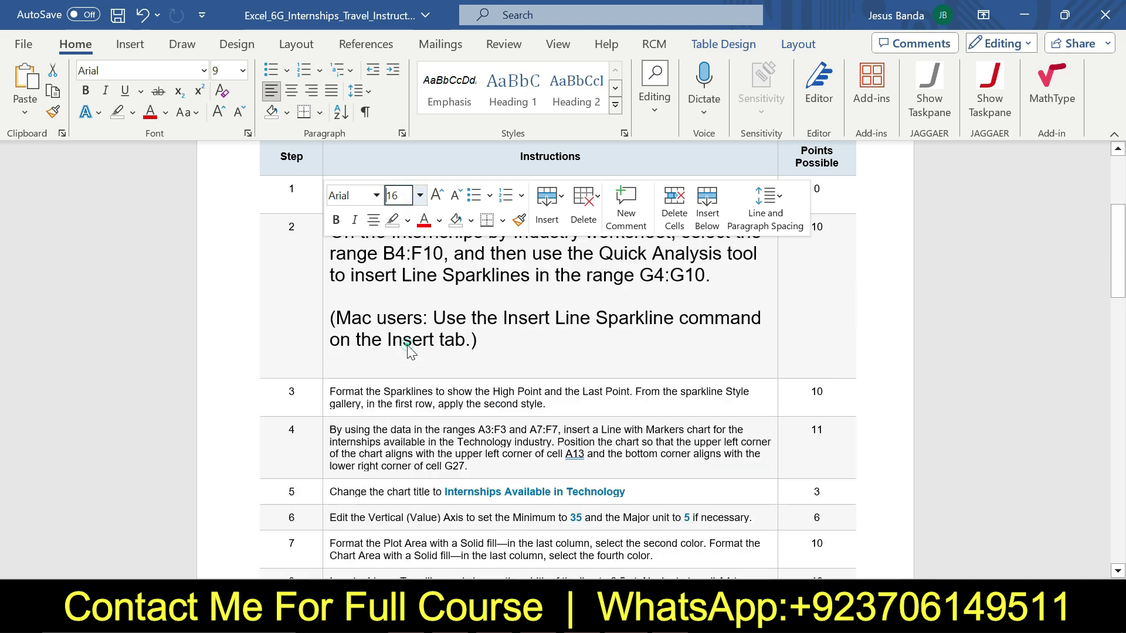
left_click(408, 222)
left_click(399, 277)
left_click(391, 275)
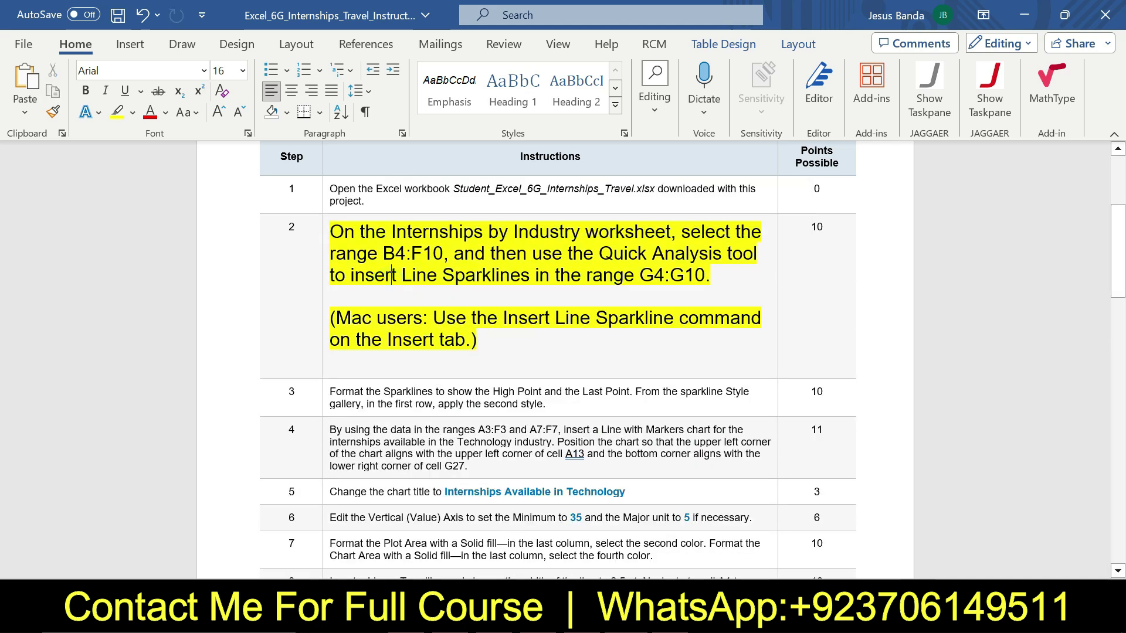
- Read which worksheet step 2 refers to and check it in the Excel workbook
left_click_drag(331, 232, 608, 237)
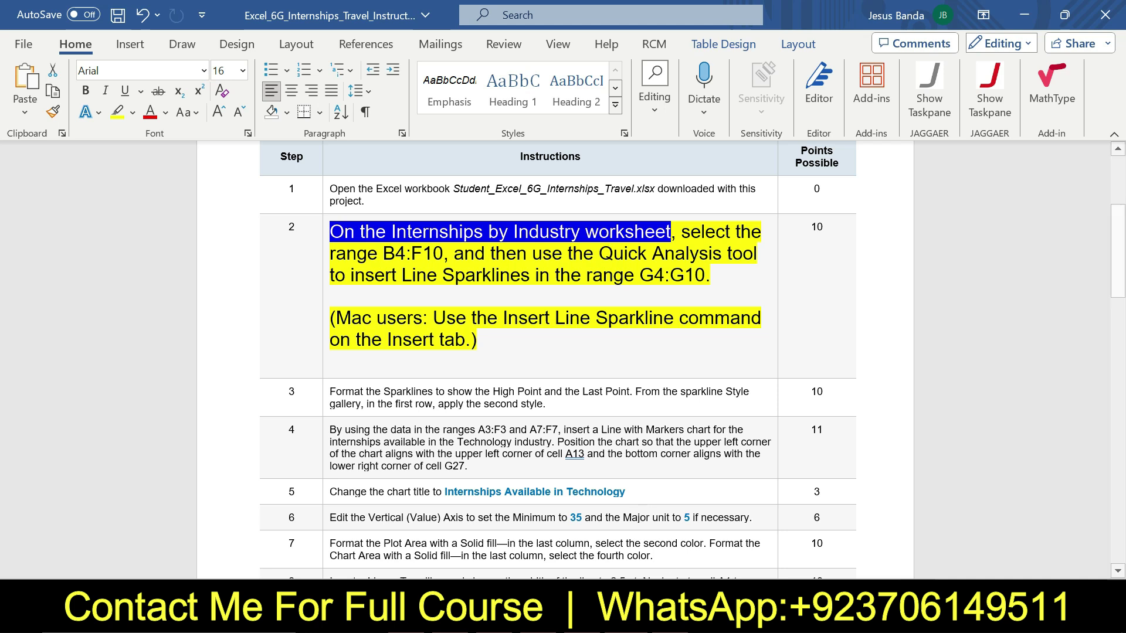
left_click(663, 528)
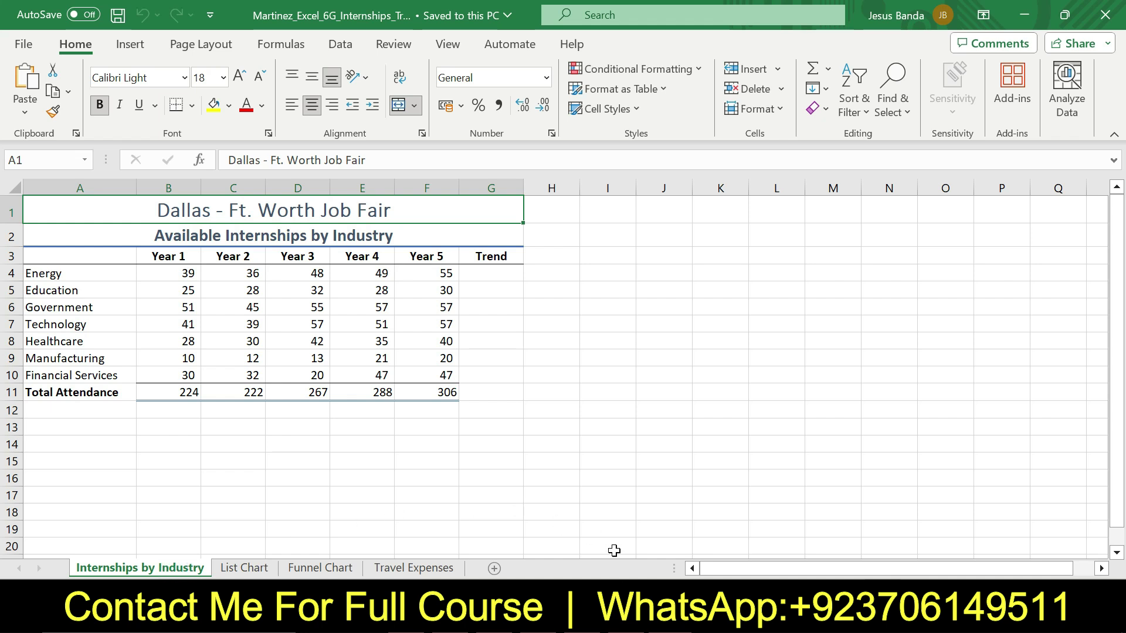
key("alt+Tab")
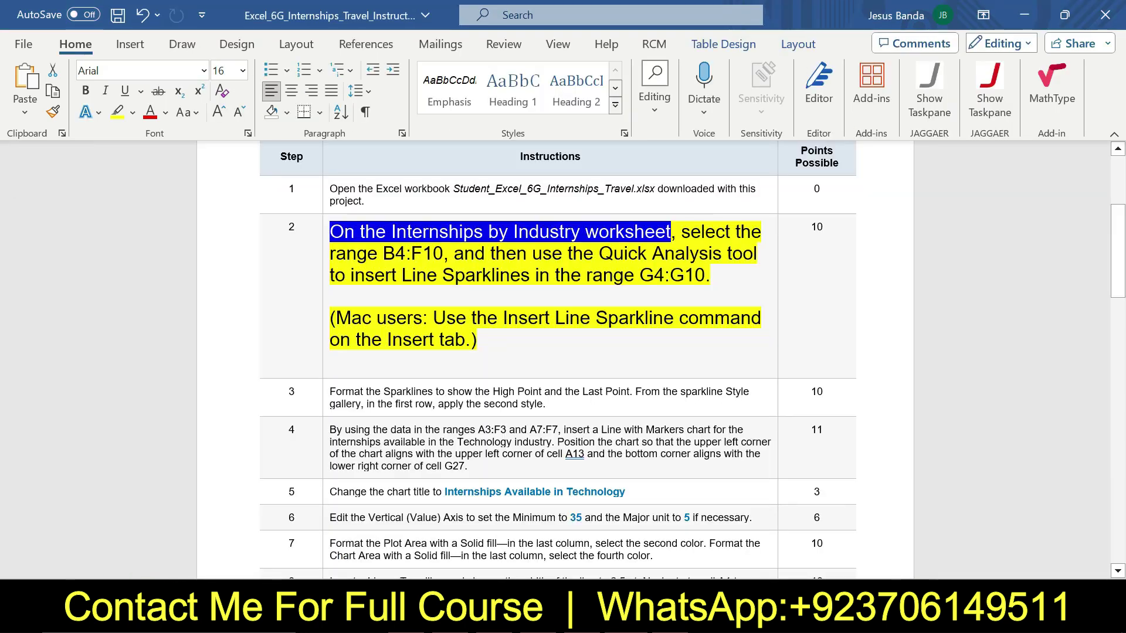
- Copy the range reference B4:F10 from step 2 and use it to select those cells in the Excel workbook
left_click_drag(384, 254, 440, 256)
key("ctrl+c")
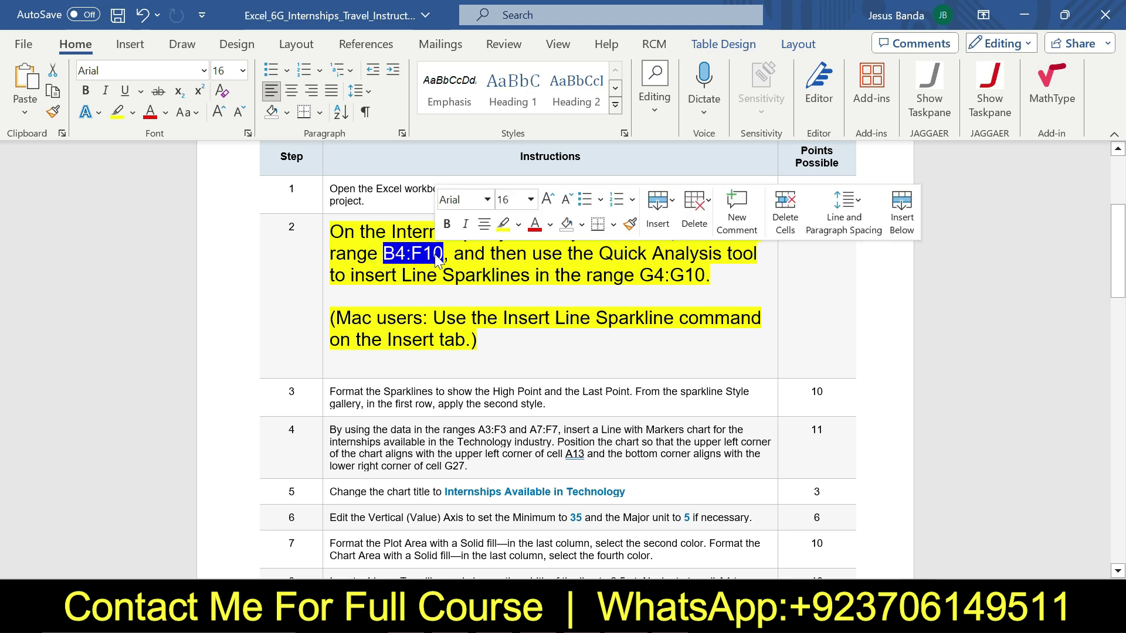
left_click_drag(681, 232, 453, 253)
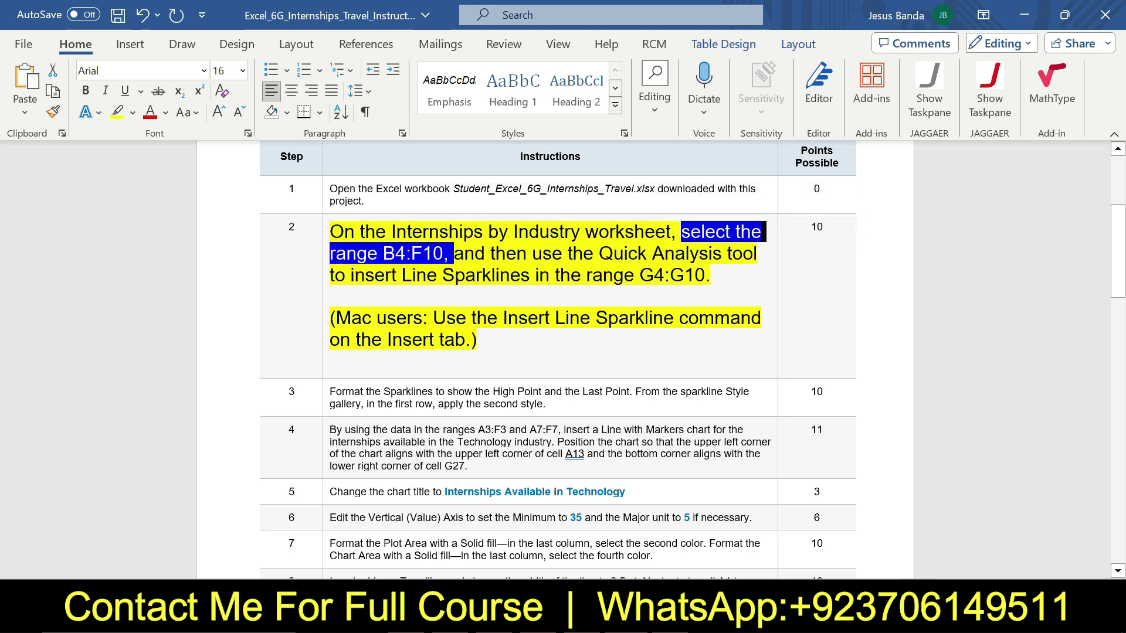
left_click(665, 618)
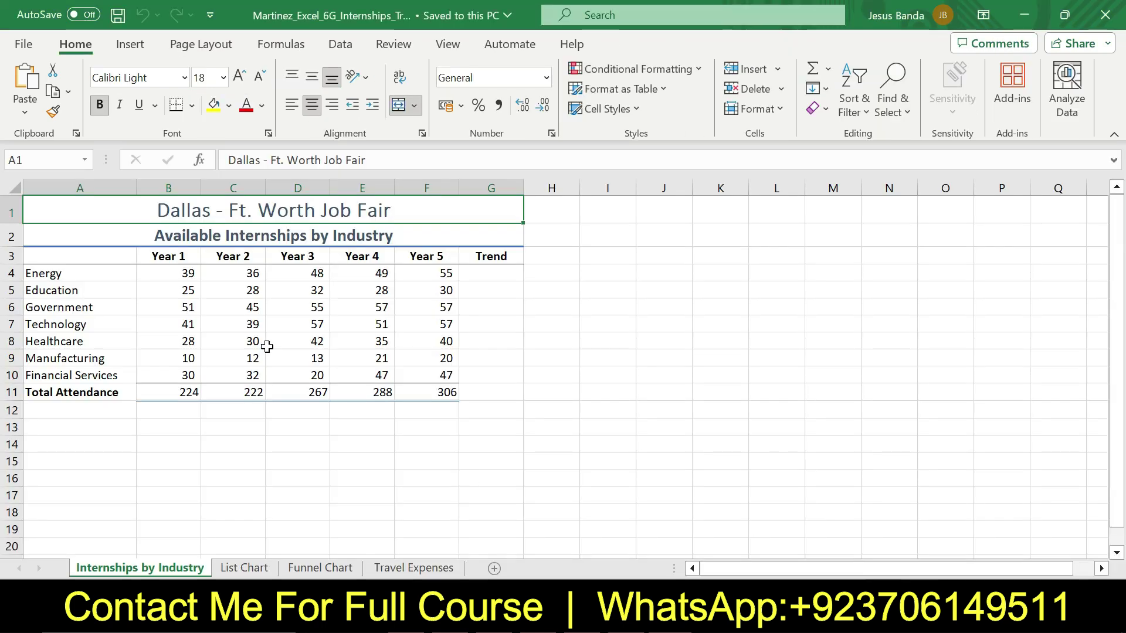
left_click(57, 163)
key("ctrl+v")
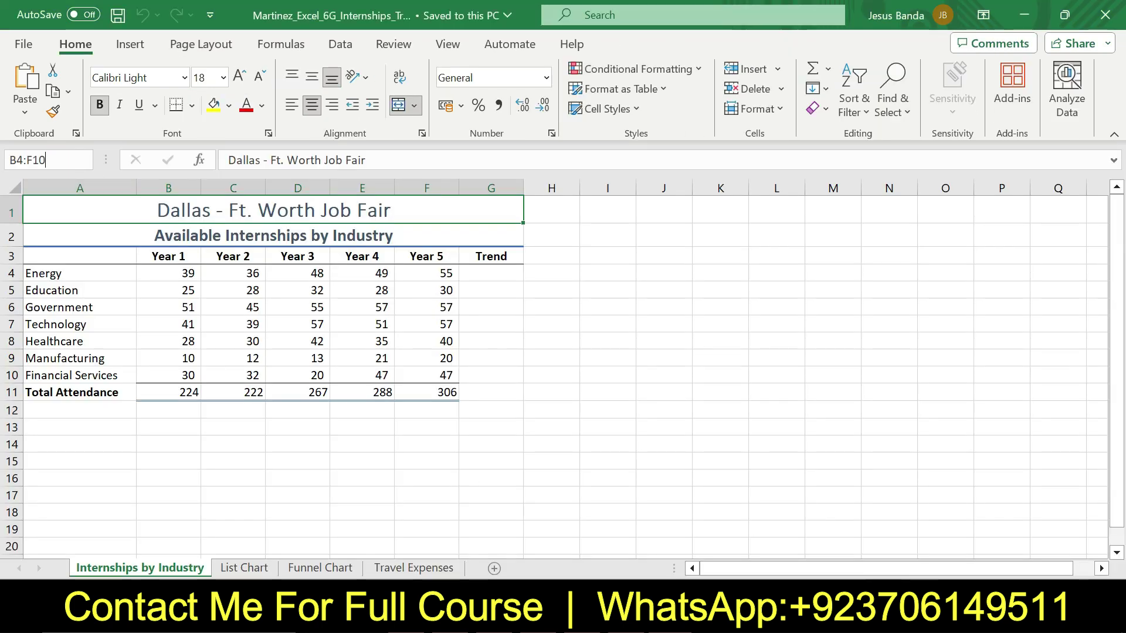
key("Return")
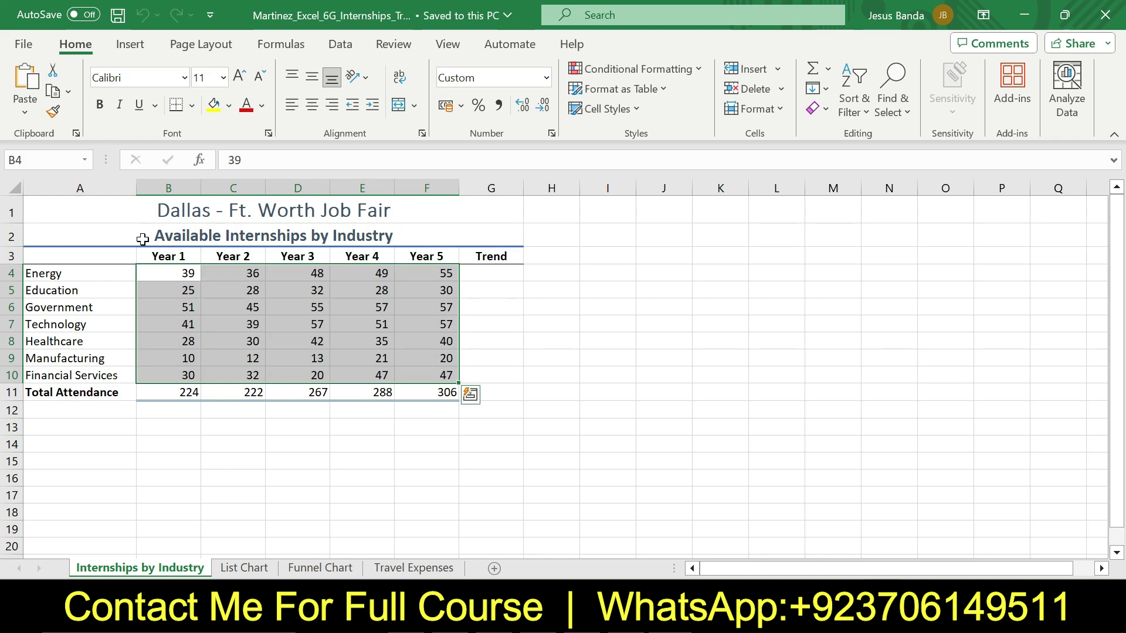
- Read the rest of step 2 in Word and use Excel's Quick Analysis to insert Line sparklines in G4:G10
left_click(621, 618)
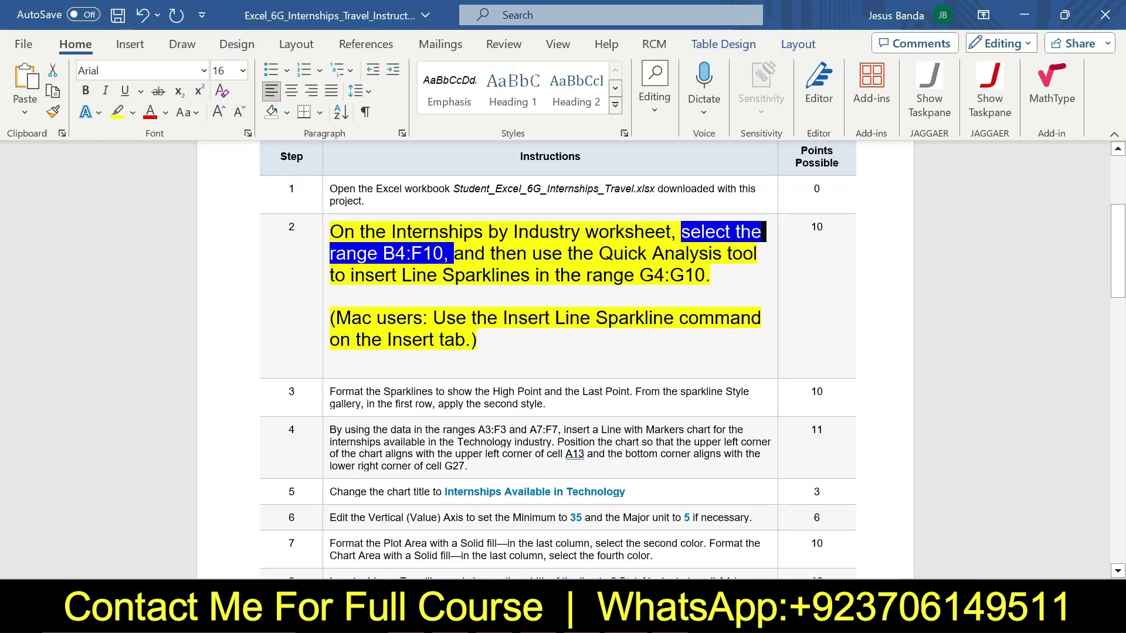
left_click_drag(455, 253, 710, 276)
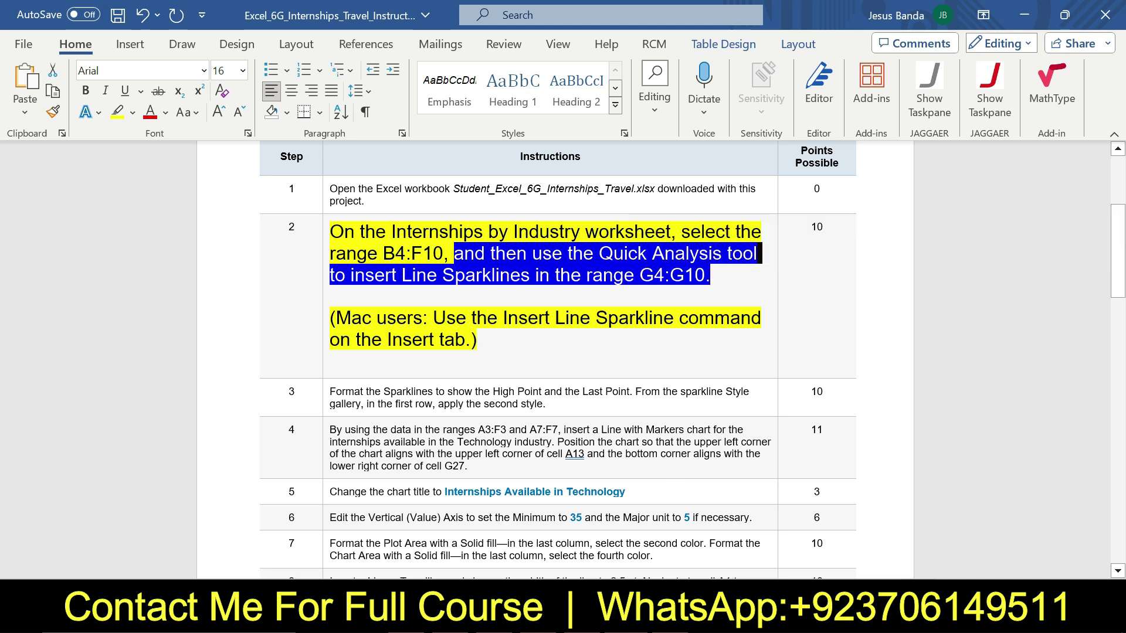
left_click(669, 623)
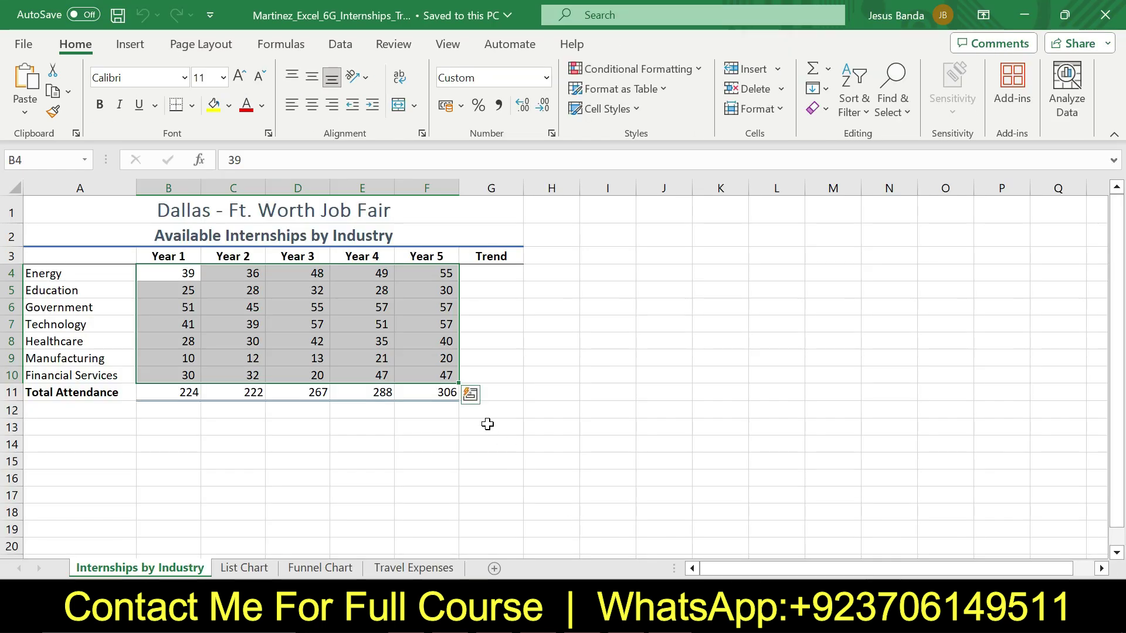
left_click(470, 395)
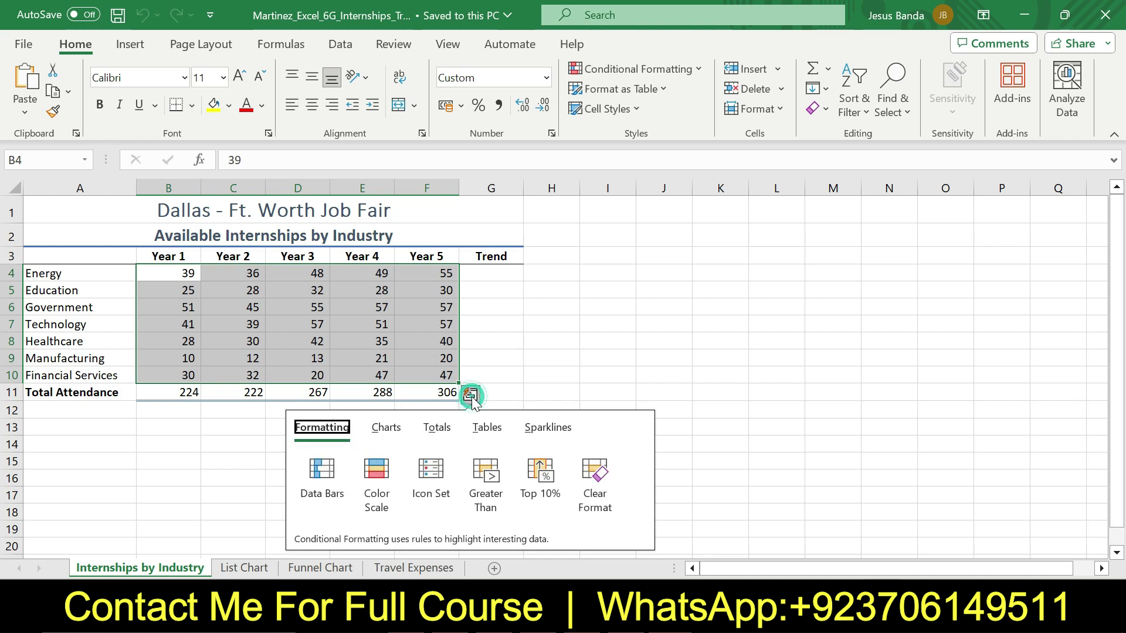
left_click(547, 428)
left_click(313, 491)
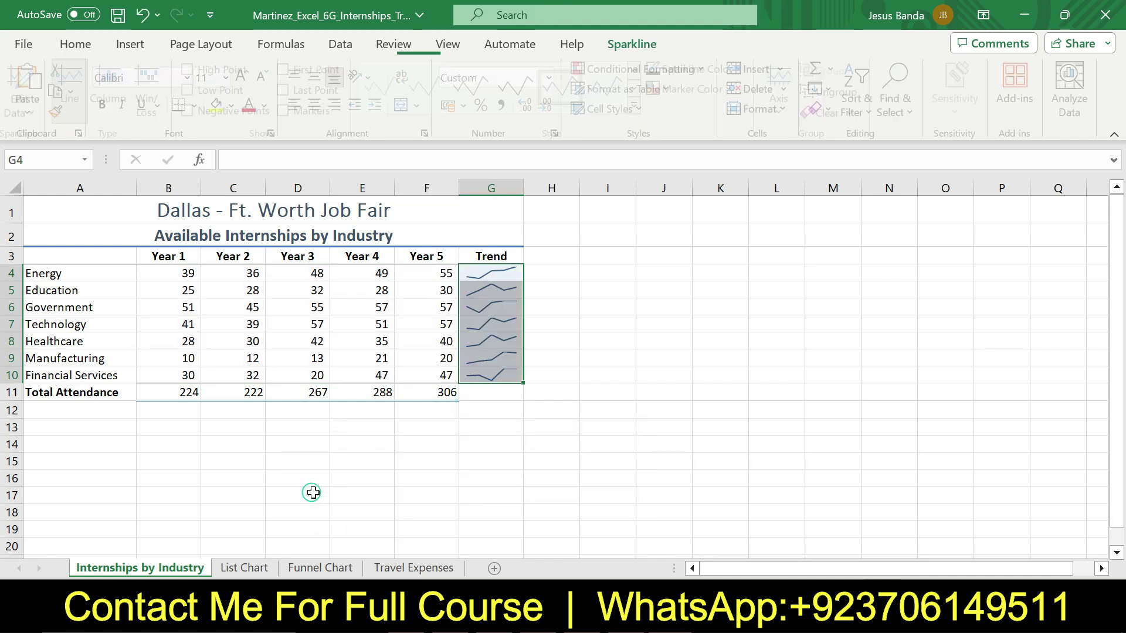
- Switch to Word and return the step 2 instruction to 9 pt with no highlight color
left_click(641, 623)
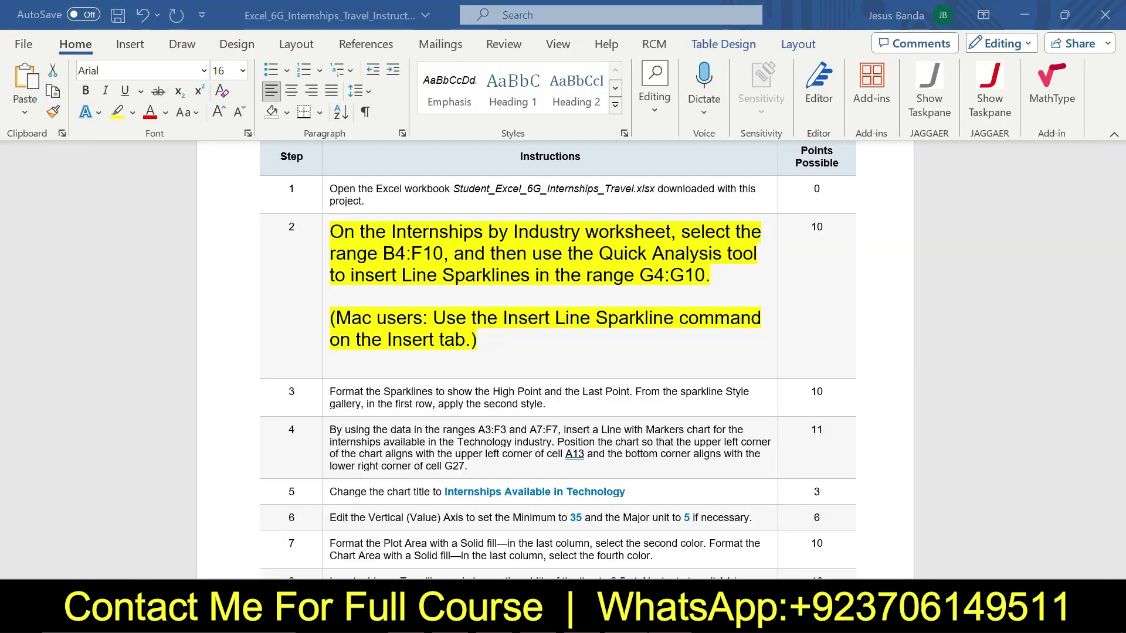
left_click(326, 252)
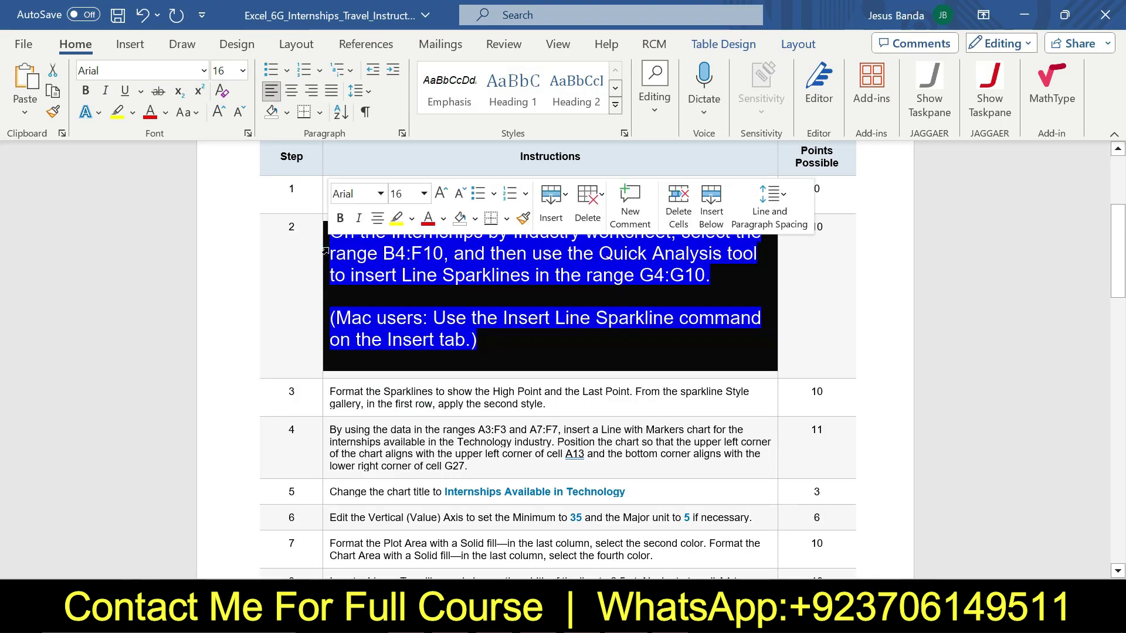
left_click(423, 193)
left_click(420, 236)
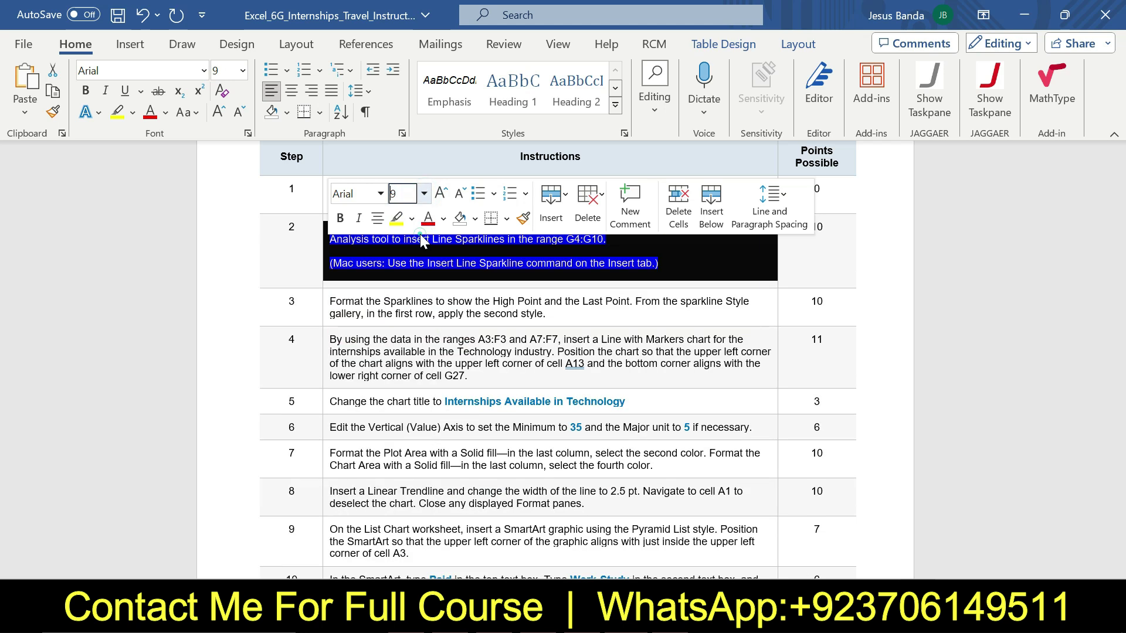
left_click(413, 219)
left_click(441, 361)
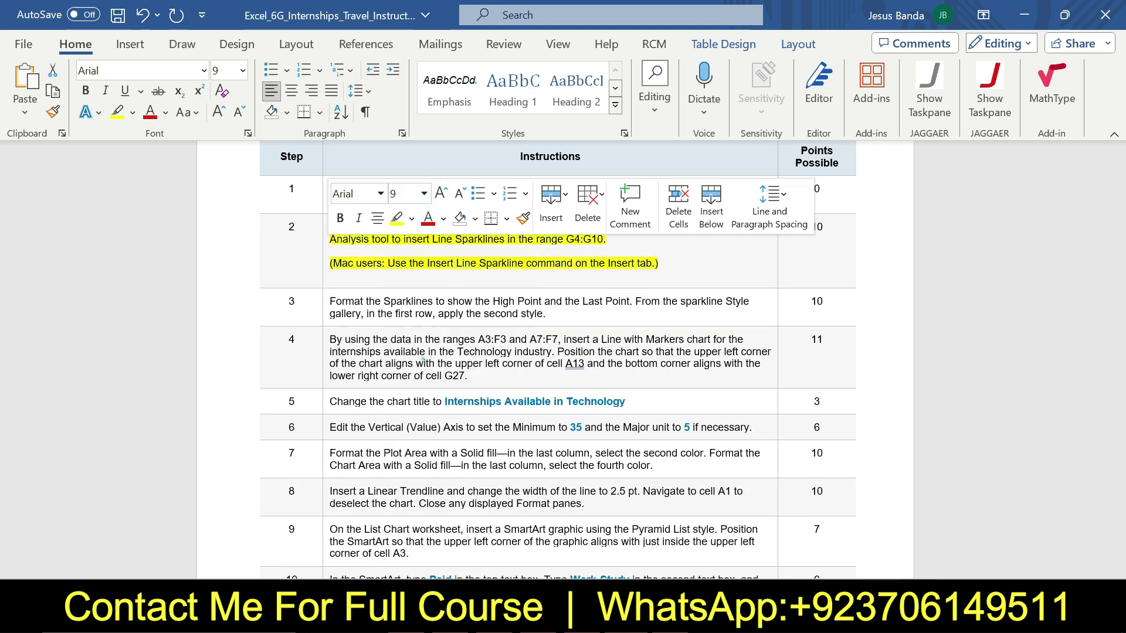
- Enlarge the step 3 instruction in the Word document to 16 pt and highlight it in yellow
left_click(480, 353)
left_click_drag(1116, 237, 1124, 281)
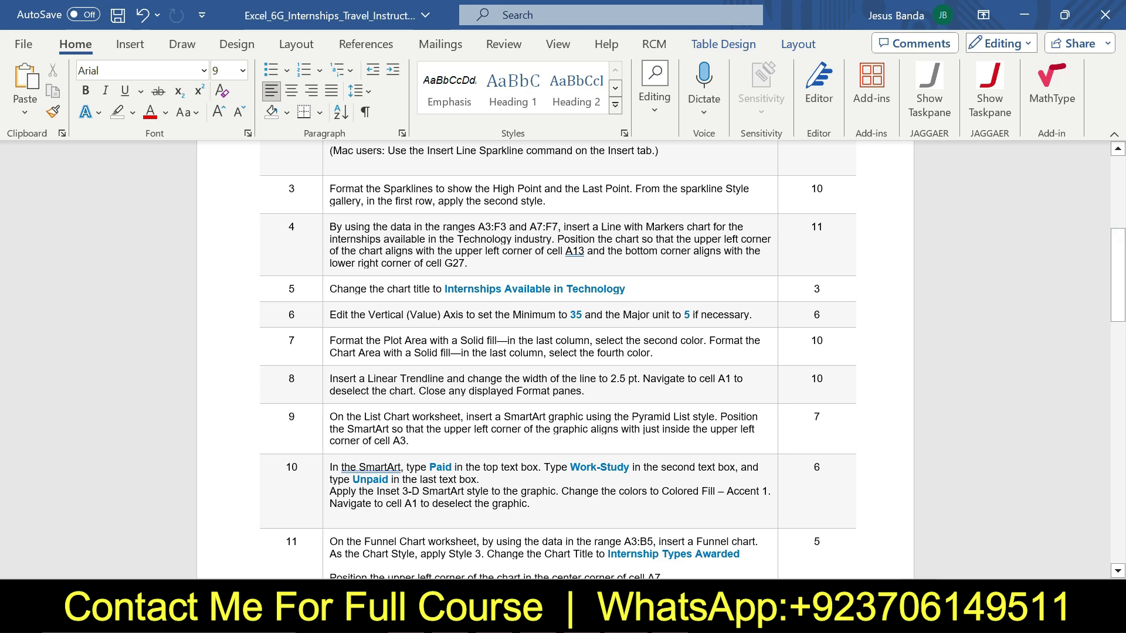
left_click(320, 200)
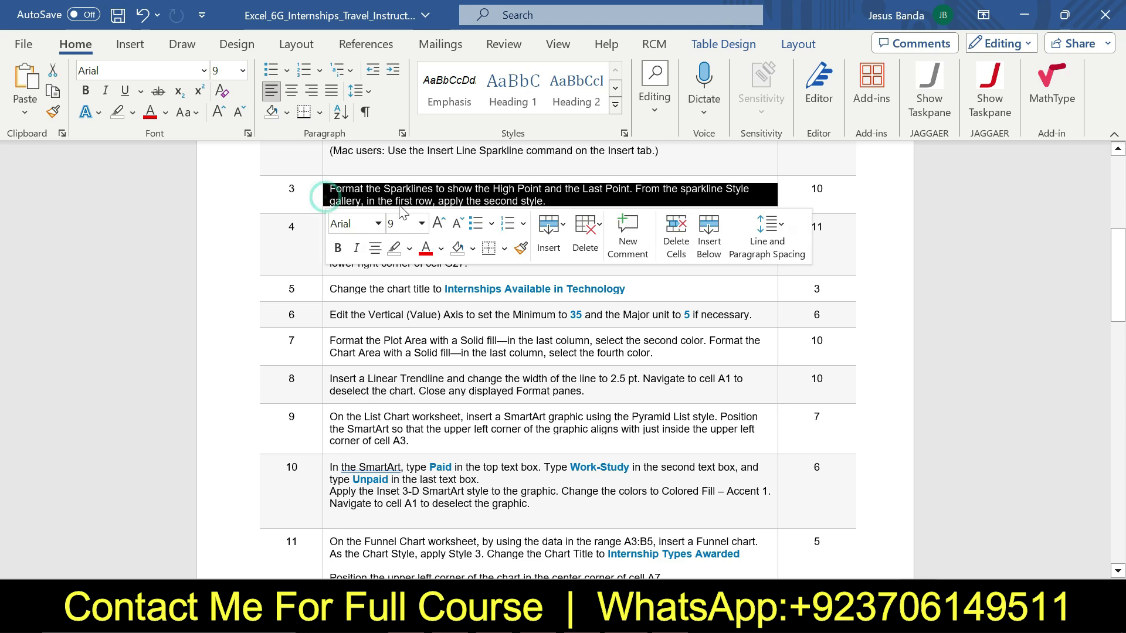
left_click(421, 224)
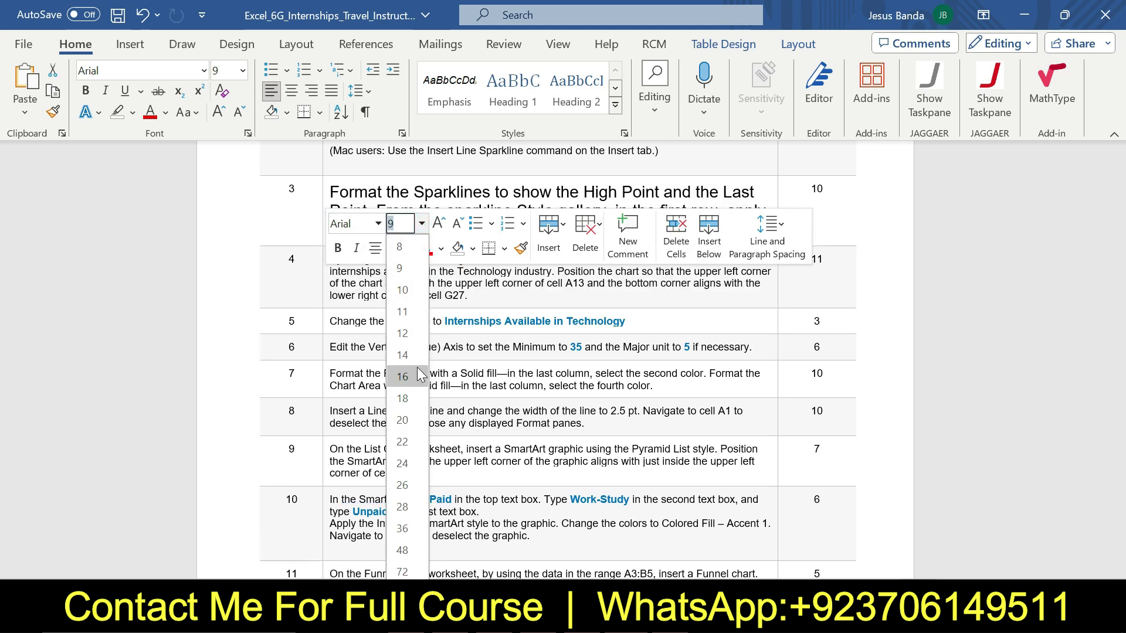
left_click(403, 376)
left_click(408, 249)
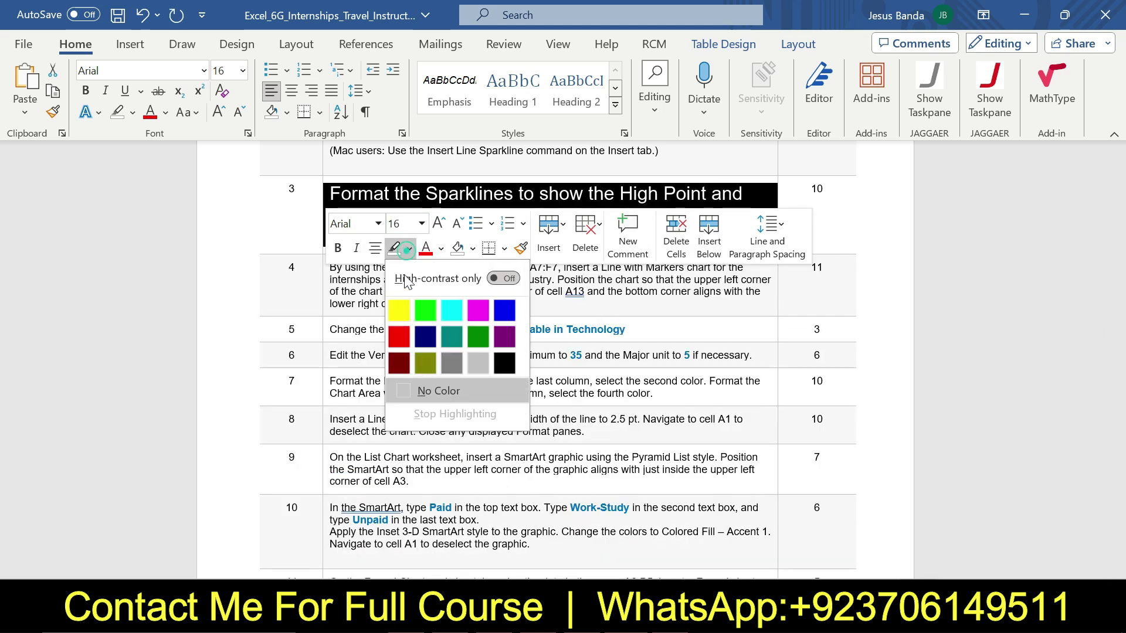
left_click(399, 310)
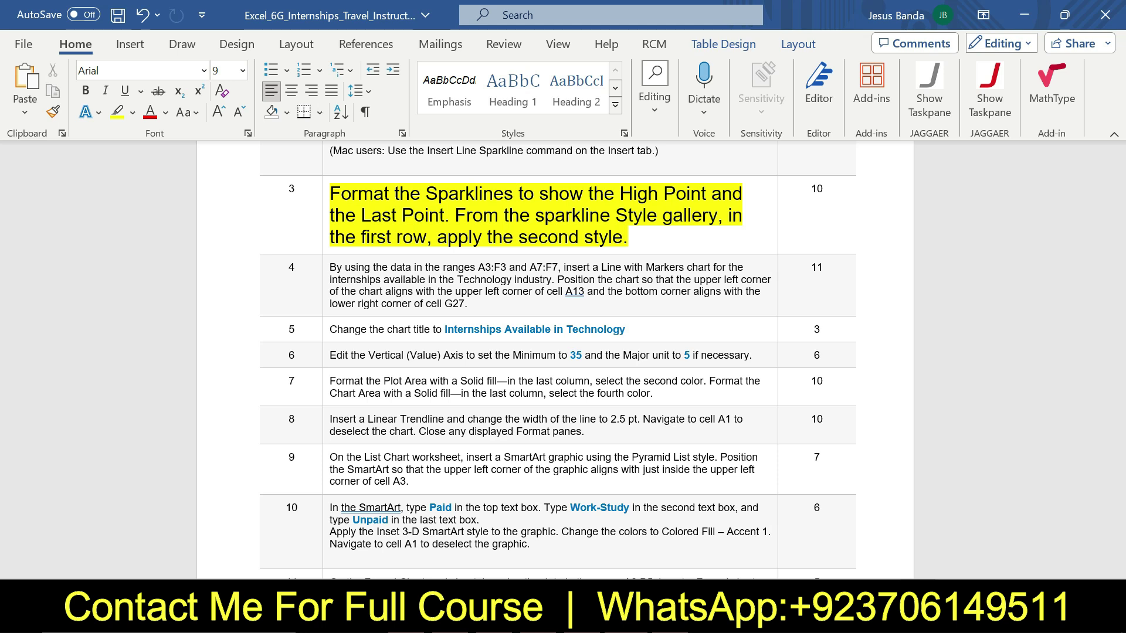
- Read the first sentence of step 3, switch to Excel and show the High Point and Last Point on the sparklines
left_click_drag(328, 194, 454, 220)
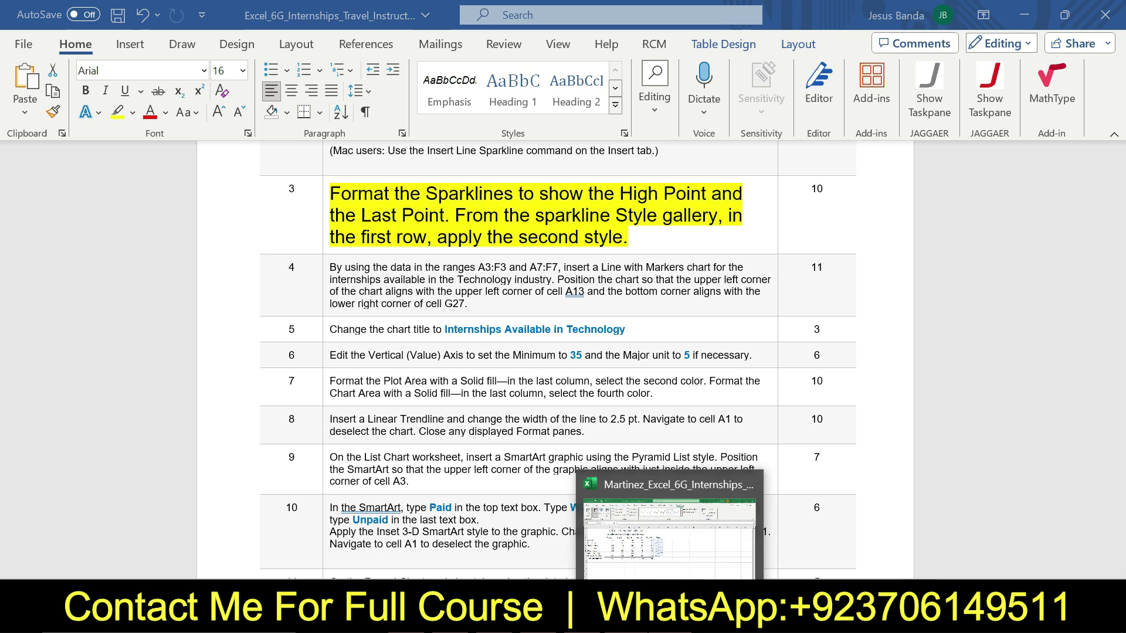
left_click(597, 552)
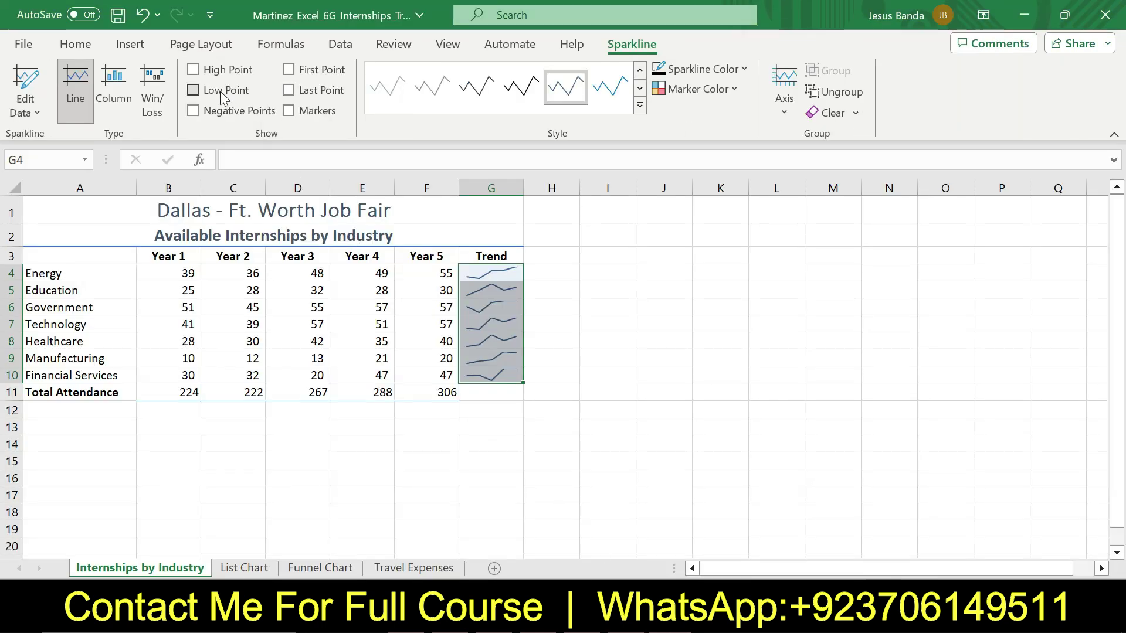
left_click(193, 69)
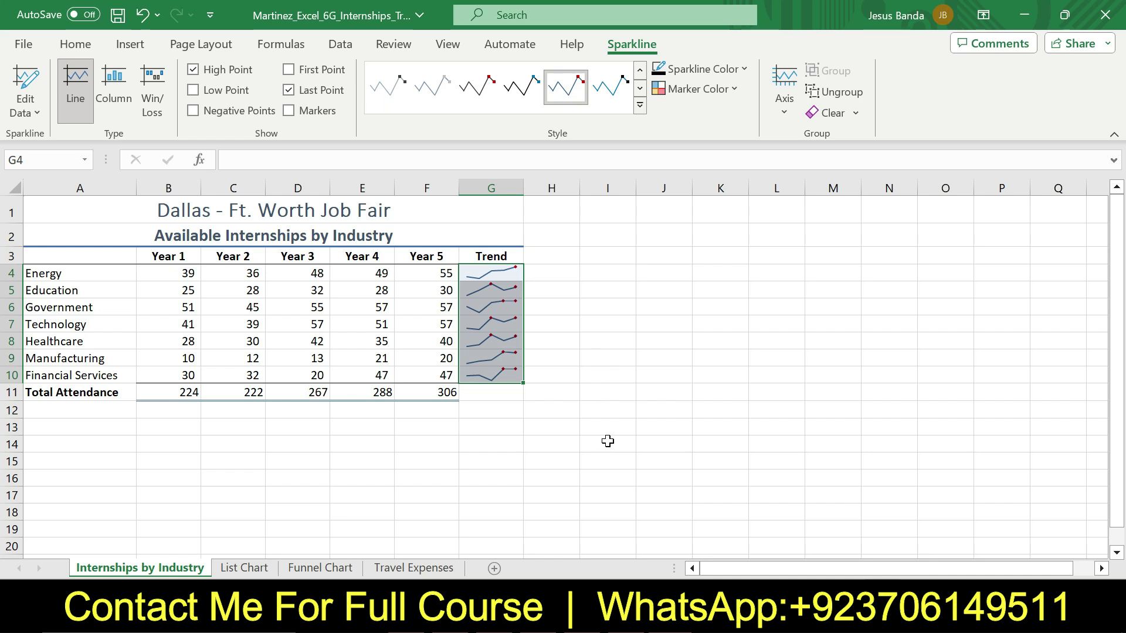
- Read the rest of step 3 in Word and apply the second style in the gallery's first row to the Excel sparklines
key("alt+Tab")
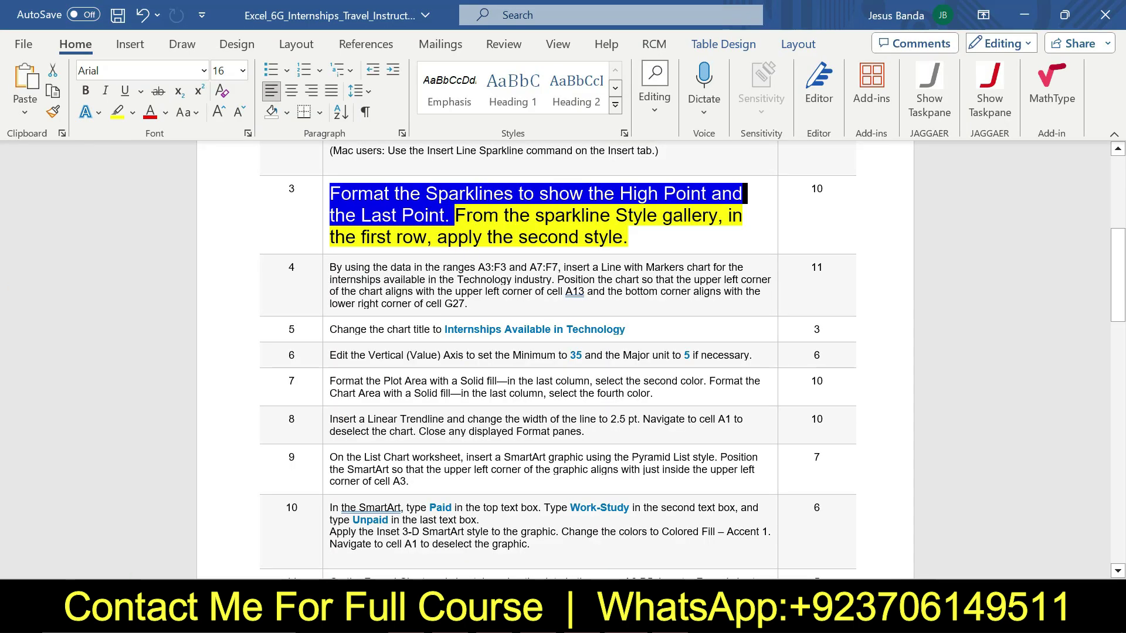
left_click_drag(455, 215, 628, 238)
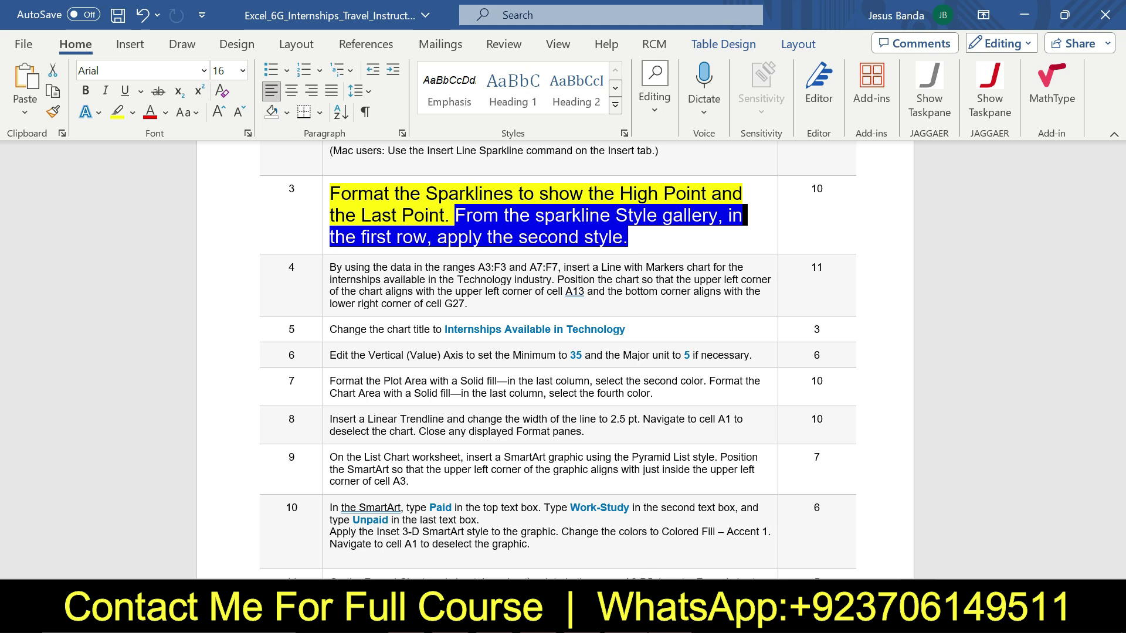
key("alt+Tab")
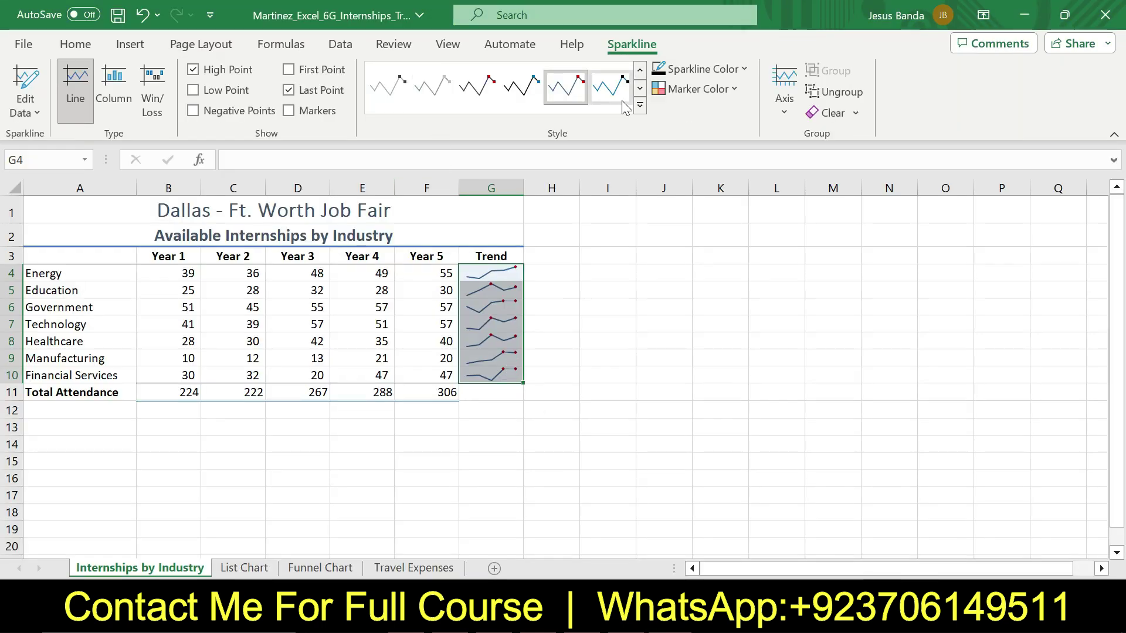
left_click(640, 105)
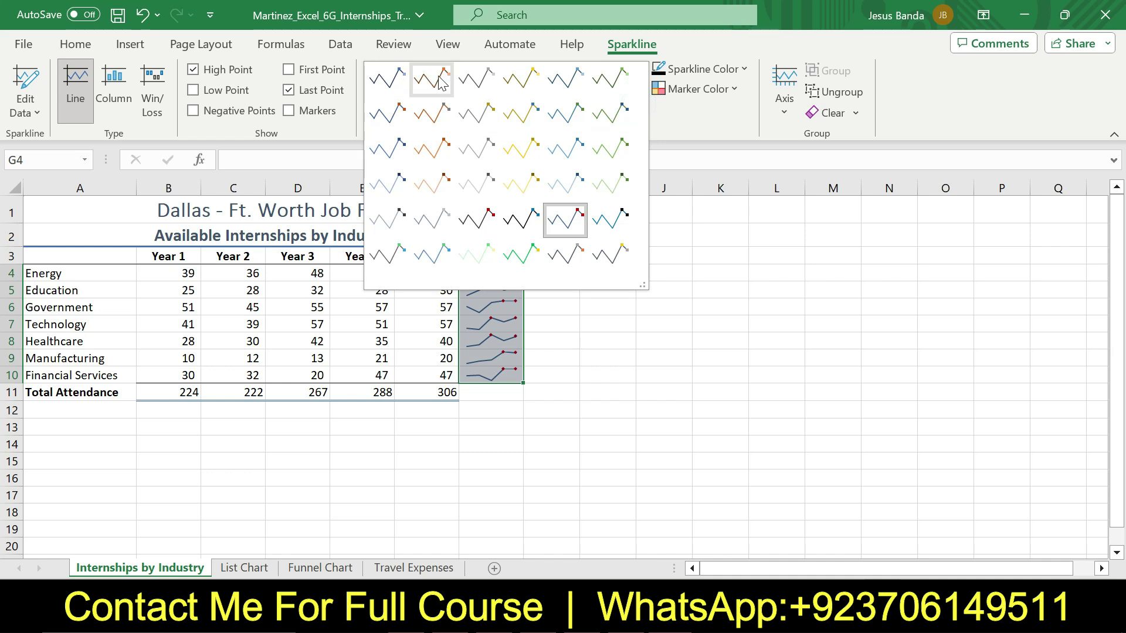
left_click(441, 83)
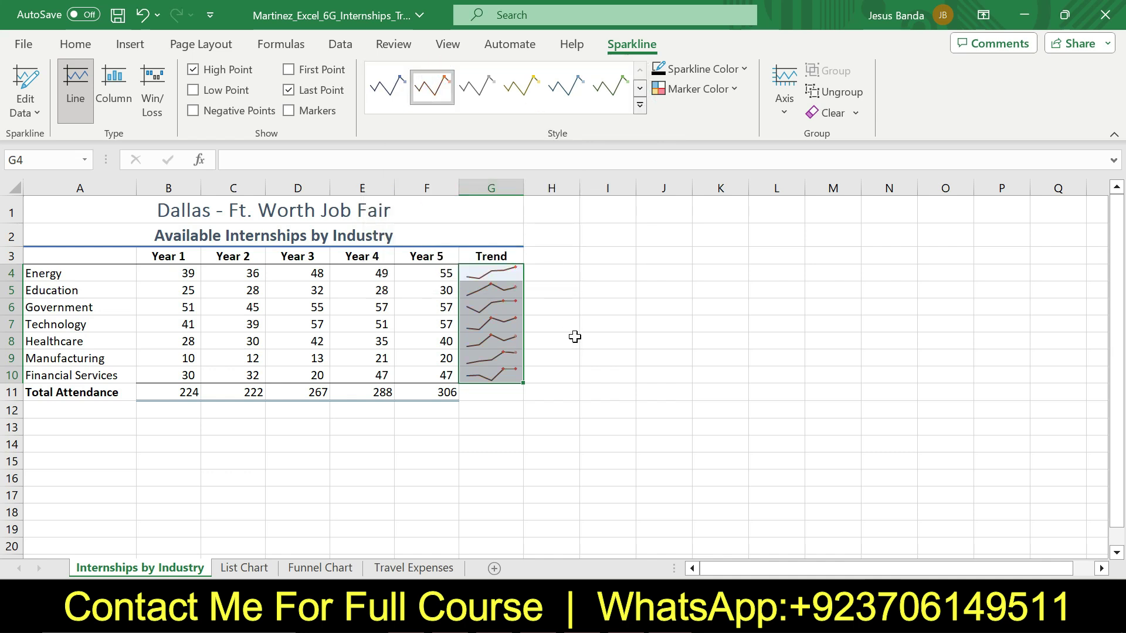
- Switch to Word and return the step 3 instruction to 9 pt with no highlight color
left_click(616, 618)
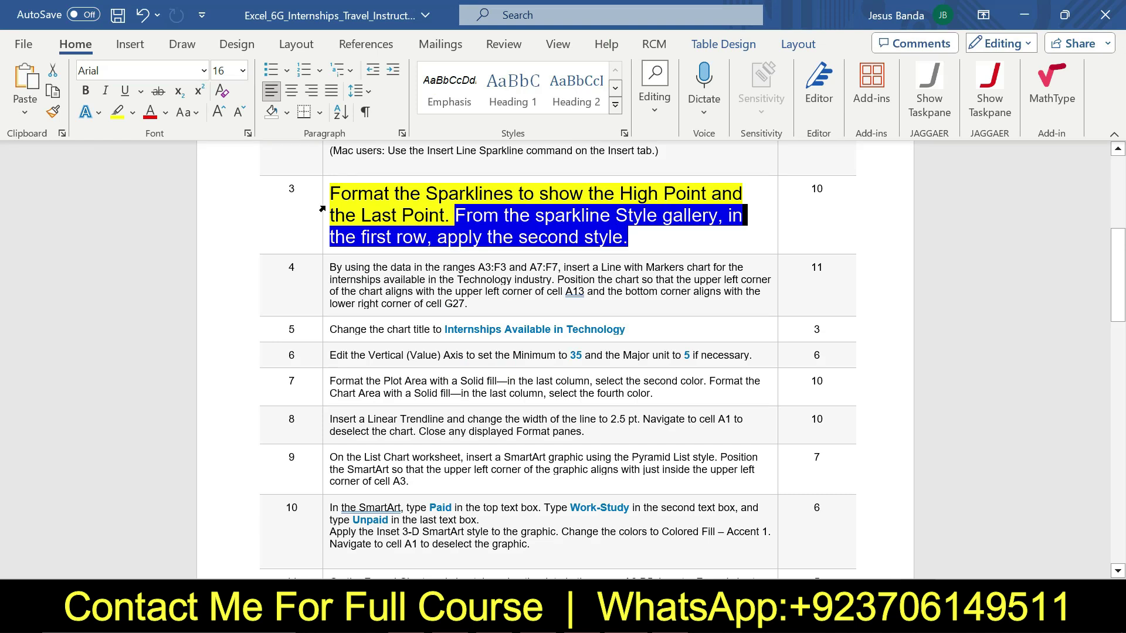
left_click(322, 208)
left_click(419, 151)
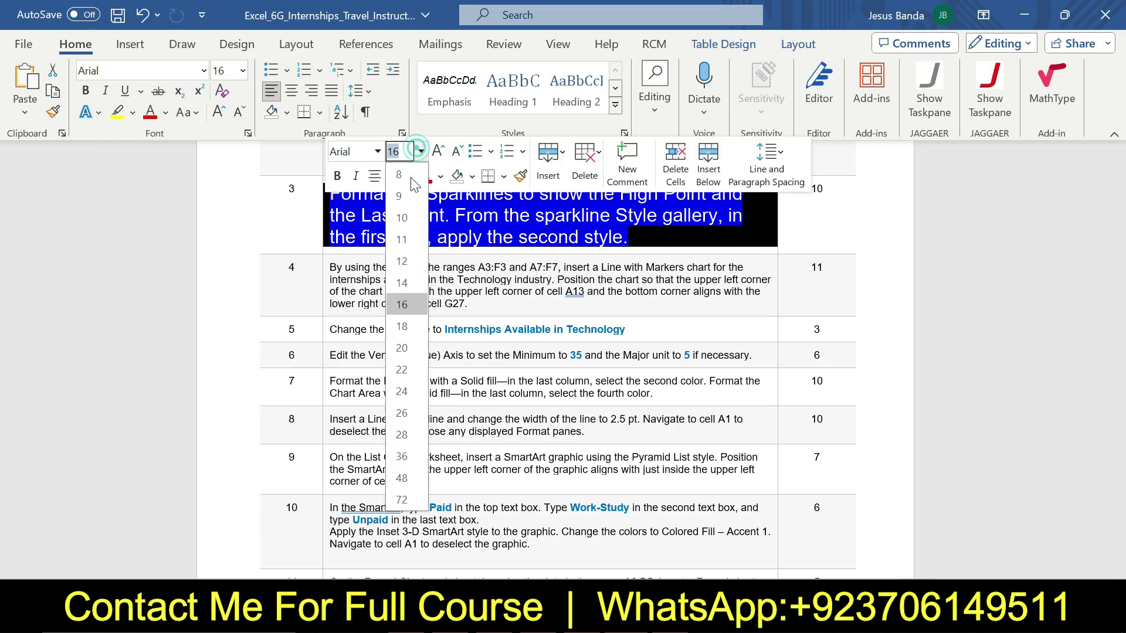
left_click(404, 196)
left_click(409, 176)
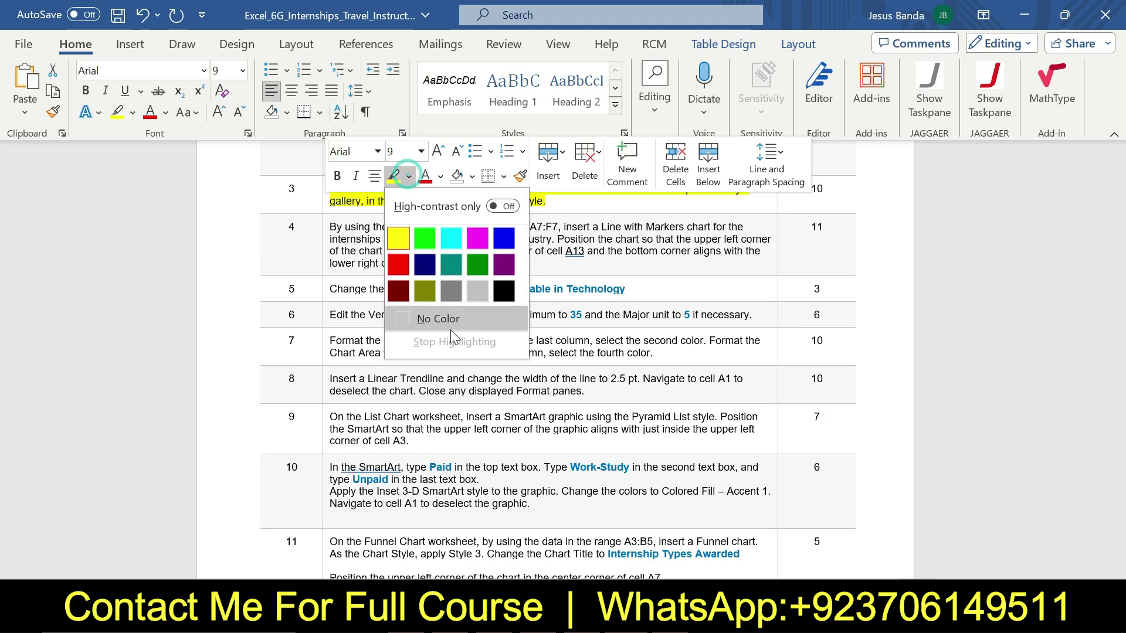
left_click(438, 318)
left_click(638, 302)
- Enlarge the step 4 instruction to 16 pt and highlight it in yellow
left_click_drag(1123, 256, 1124, 271)
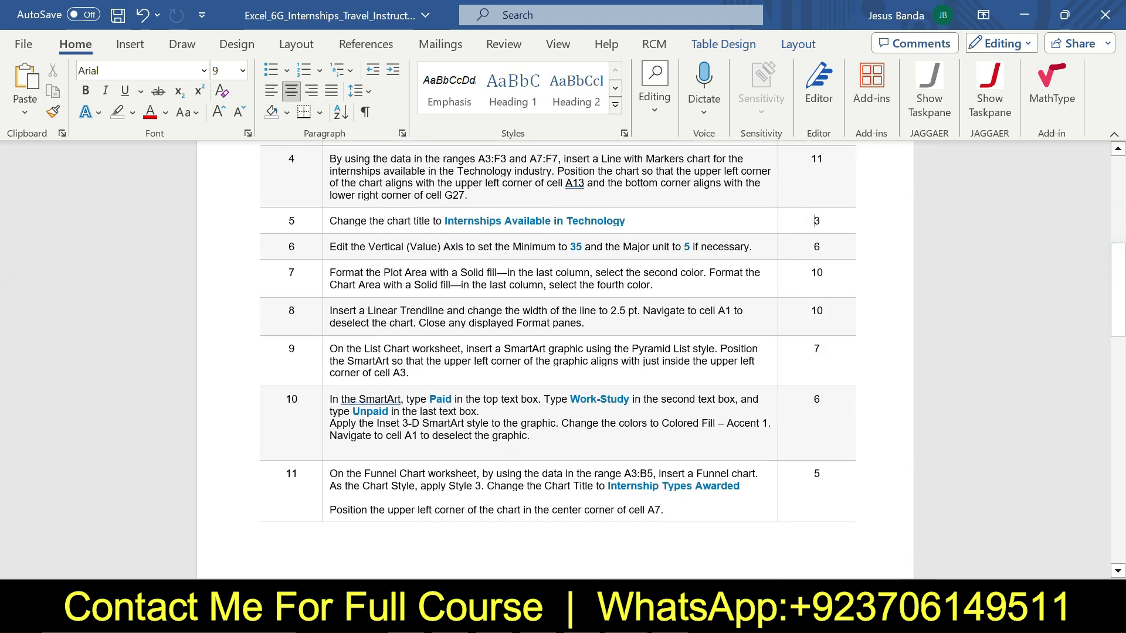
left_click(322, 172)
left_click(421, 115)
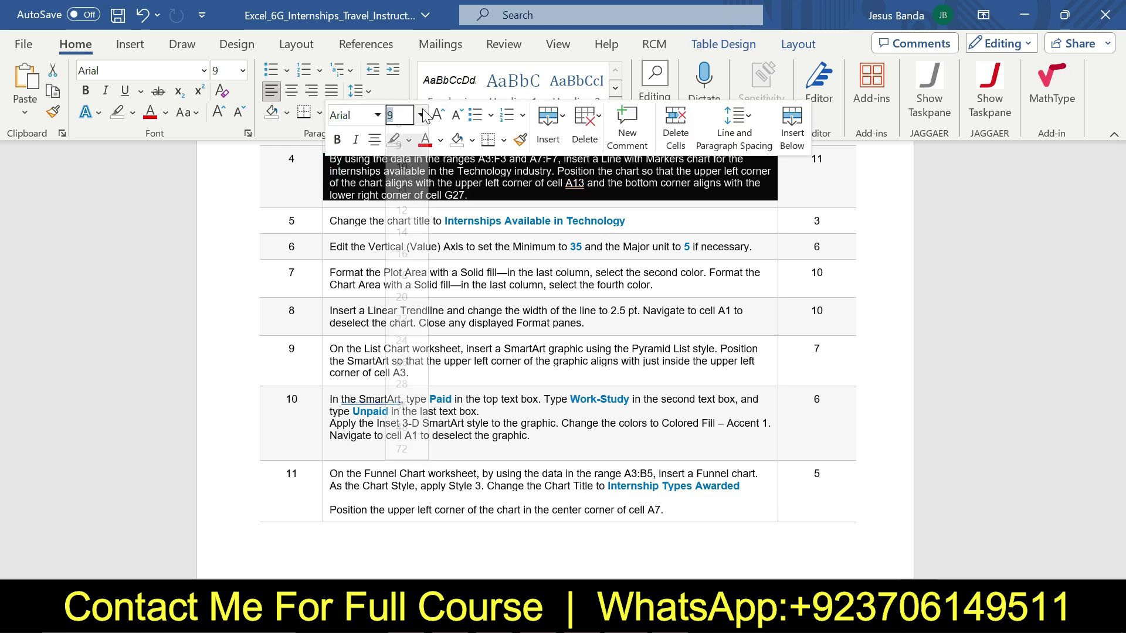
left_click(402, 268)
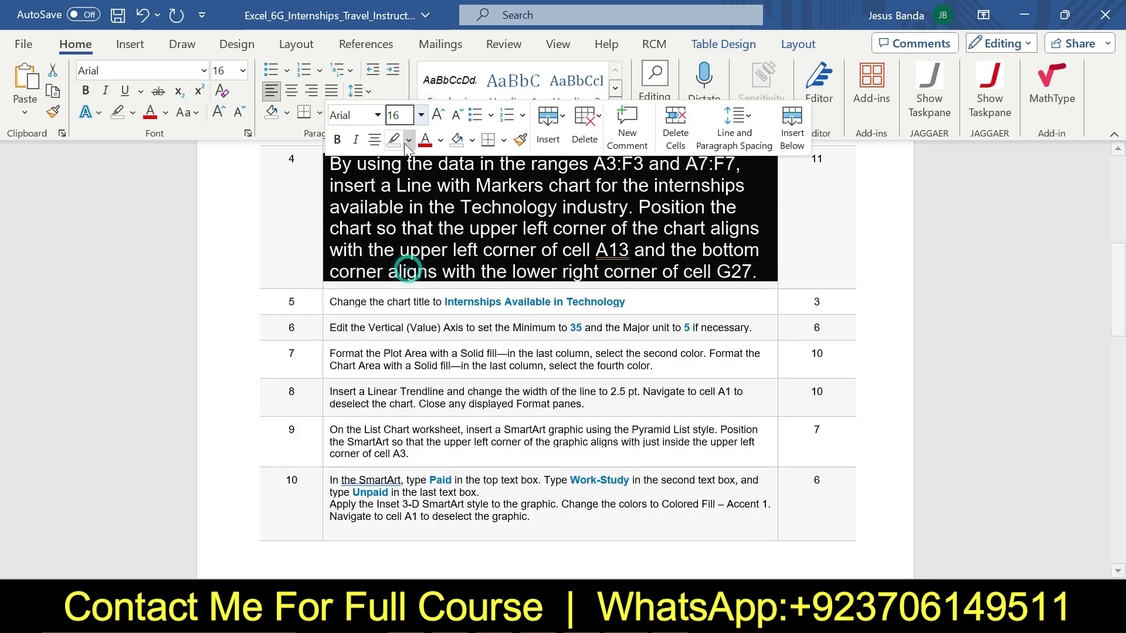
left_click(409, 140)
left_click(398, 198)
left_click(352, 171)
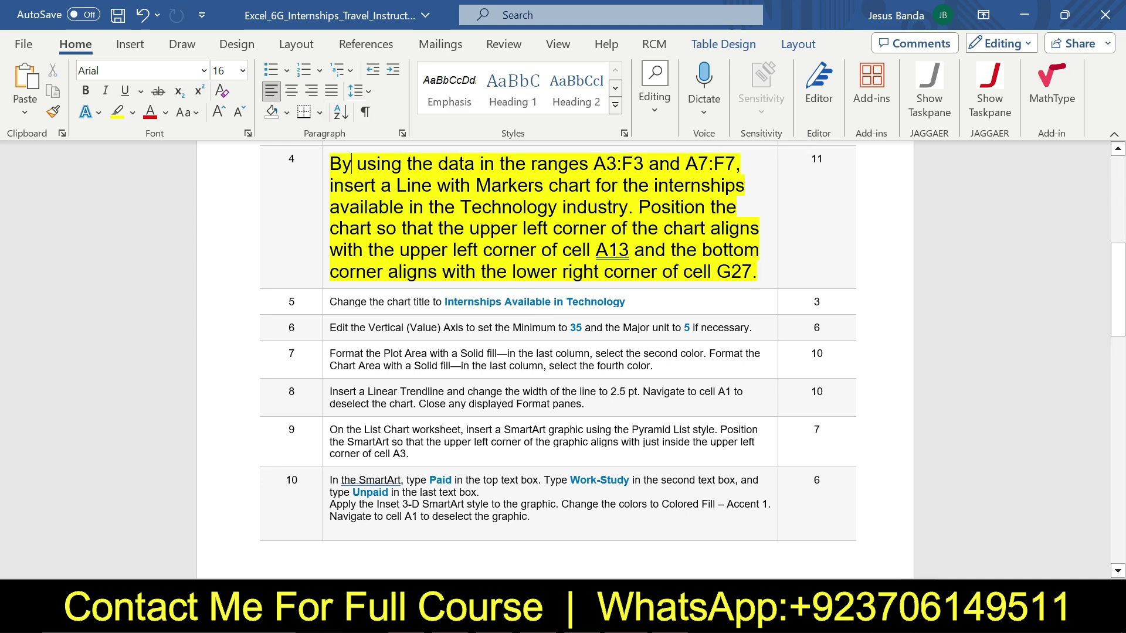
- Read the data ranges named in step 4 and select A3:F3 on the Internships by Industry sheet in Excel
left_click_drag(594, 166, 633, 170)
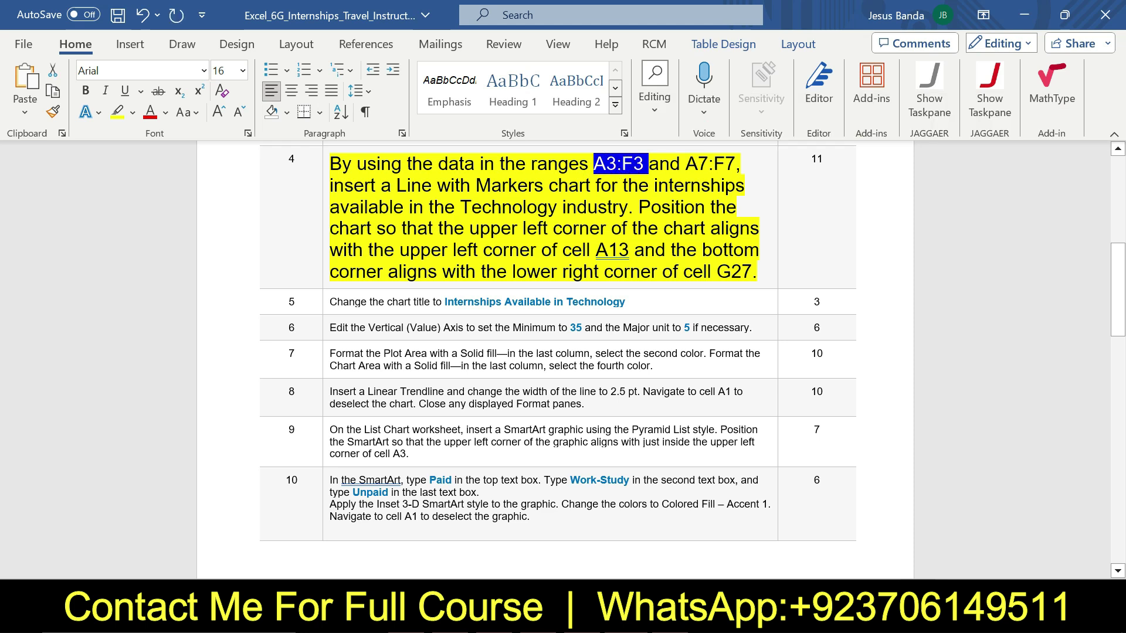
left_click_drag(330, 165, 744, 167)
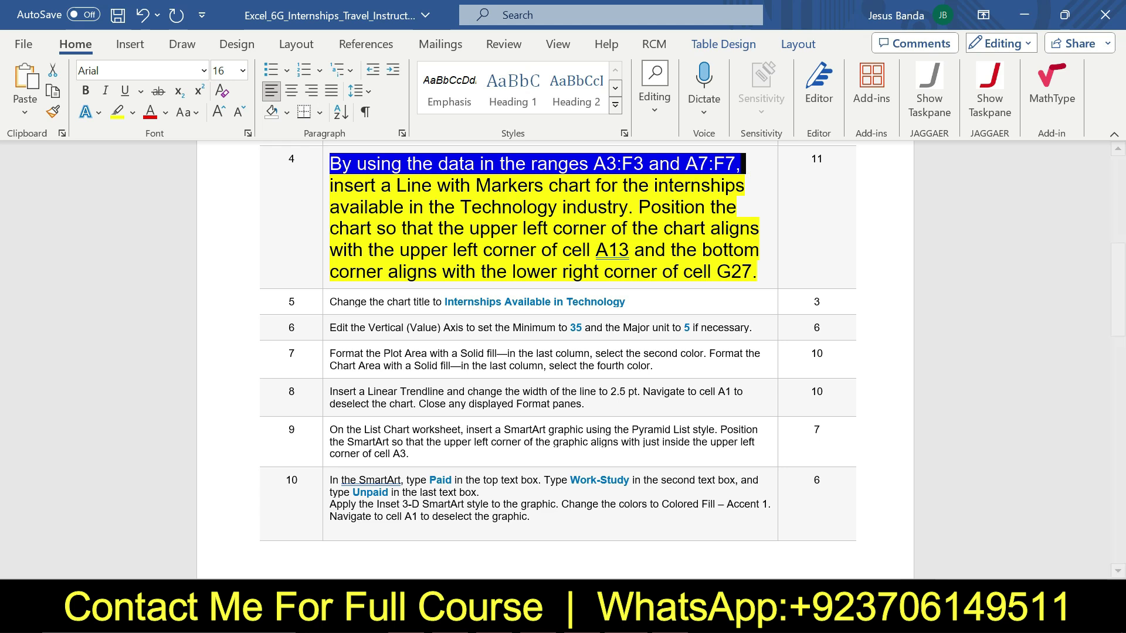
left_click(670, 619)
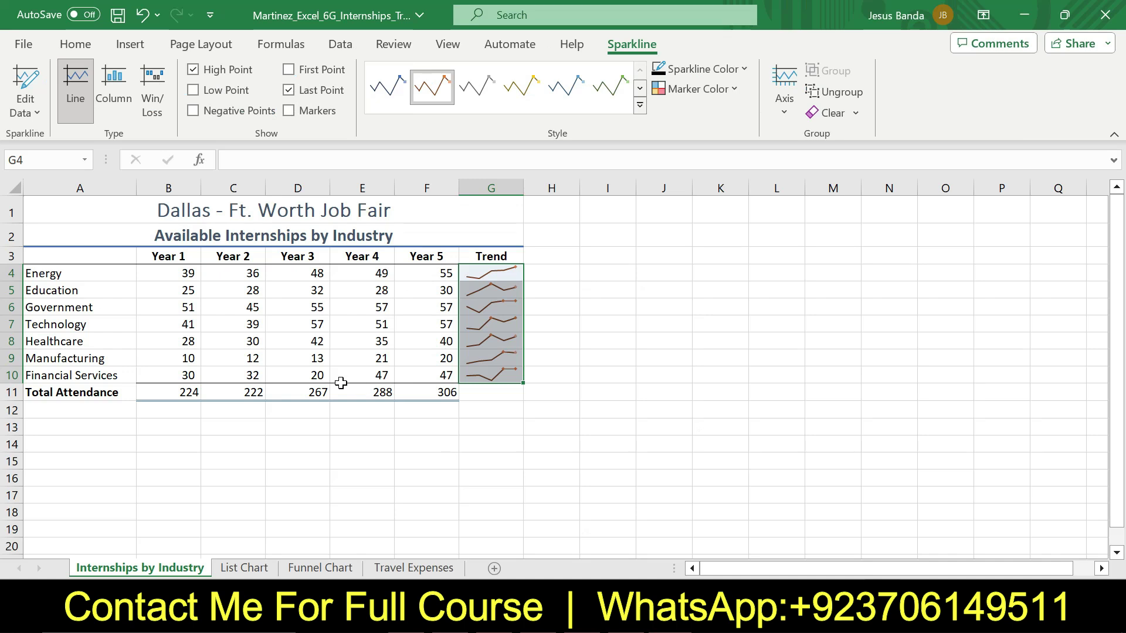
left_click(361, 450)
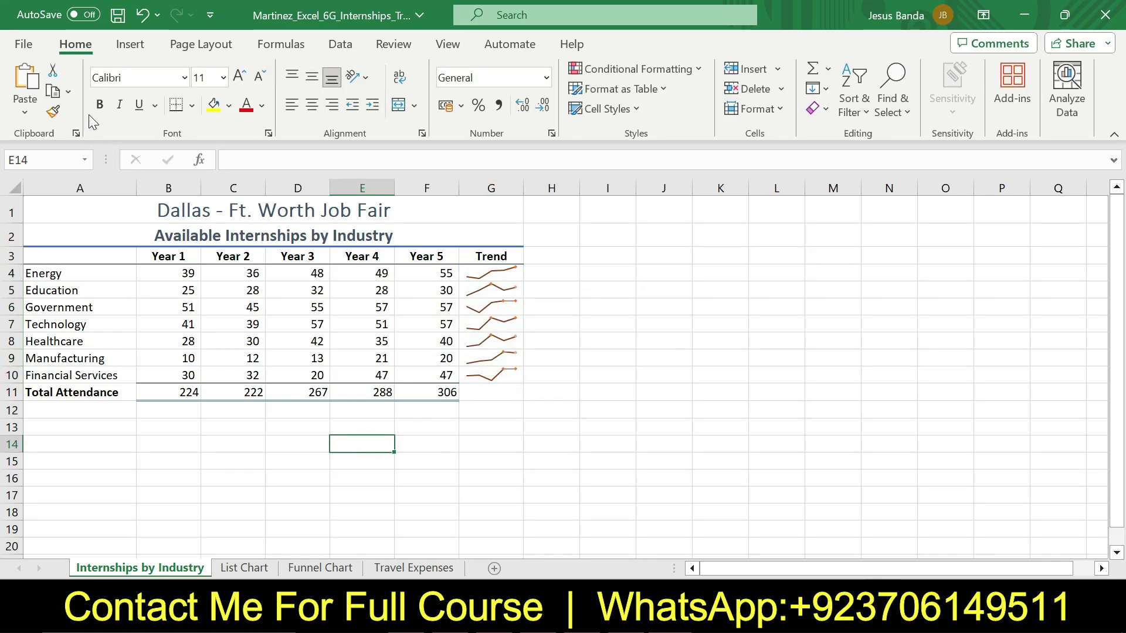
left_click(23, 160)
type("A3:F3")
key("Return")
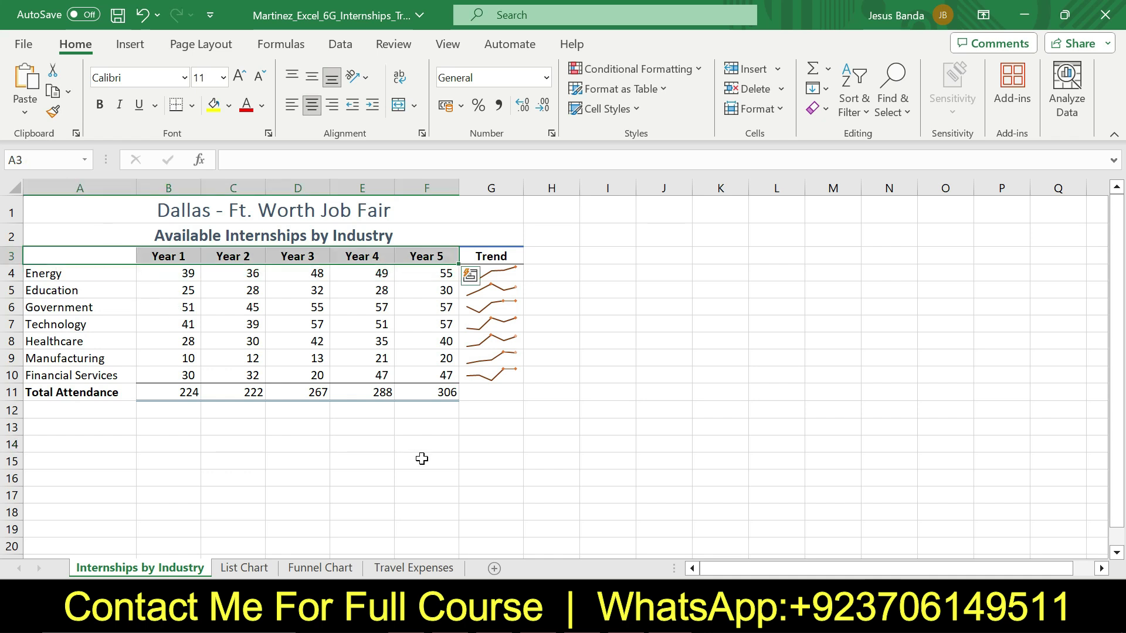
- Recheck the ranges in Word and add A7:F7 to the A3:F3 selection in Excel
key("alt+Tab")
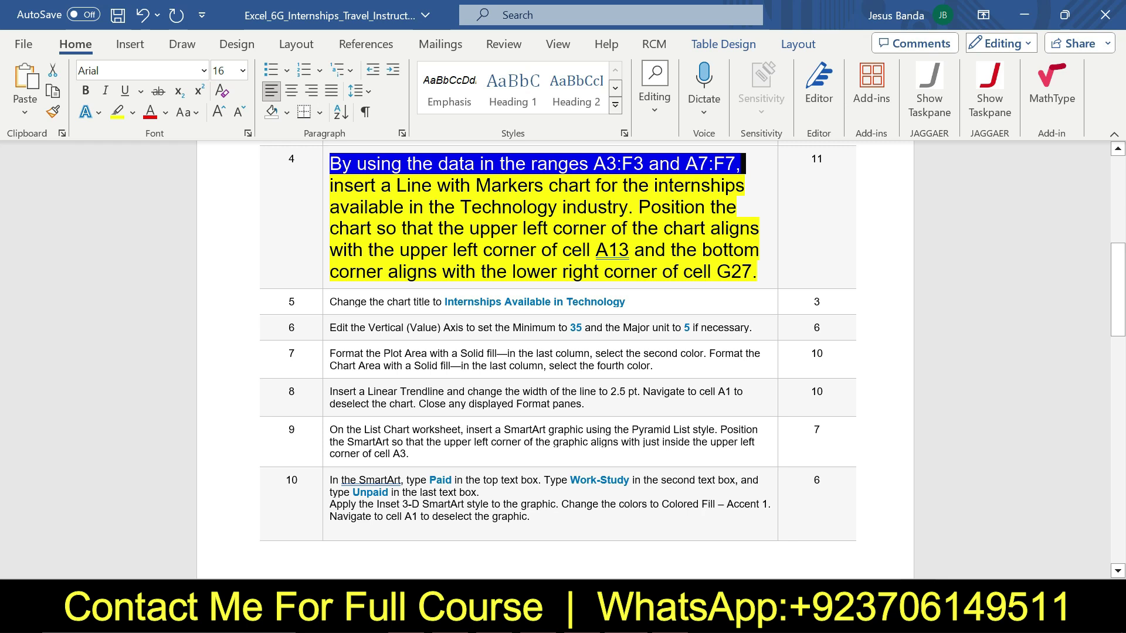
key("alt+Tab")
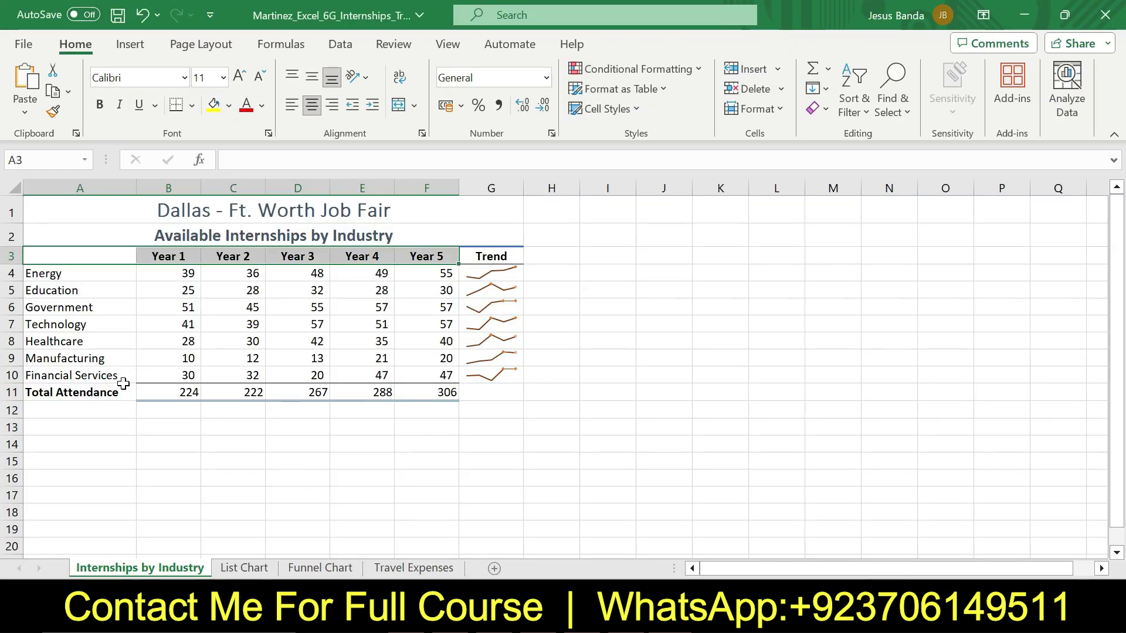
left_click_drag(78, 324, 405, 329)
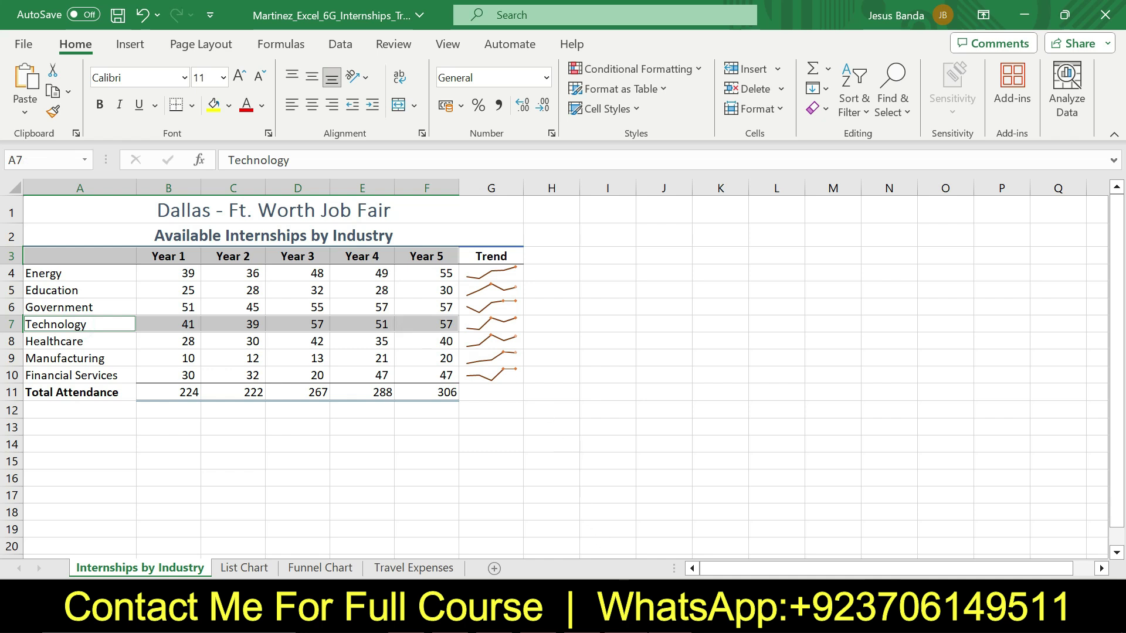
key("alt+Tab")
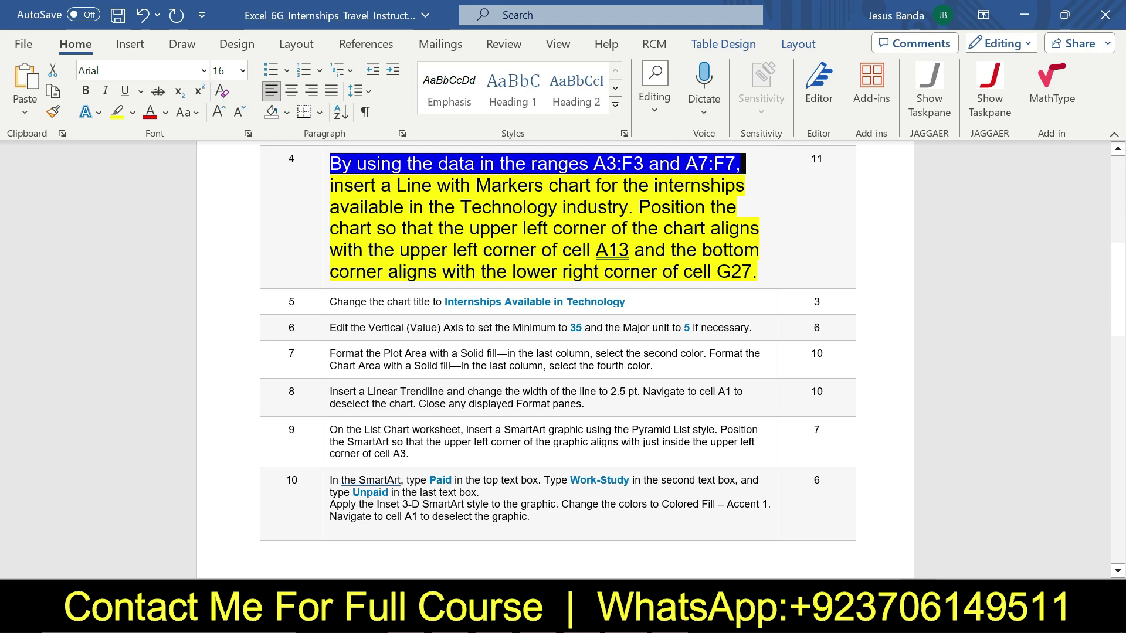
key("alt+Tab")
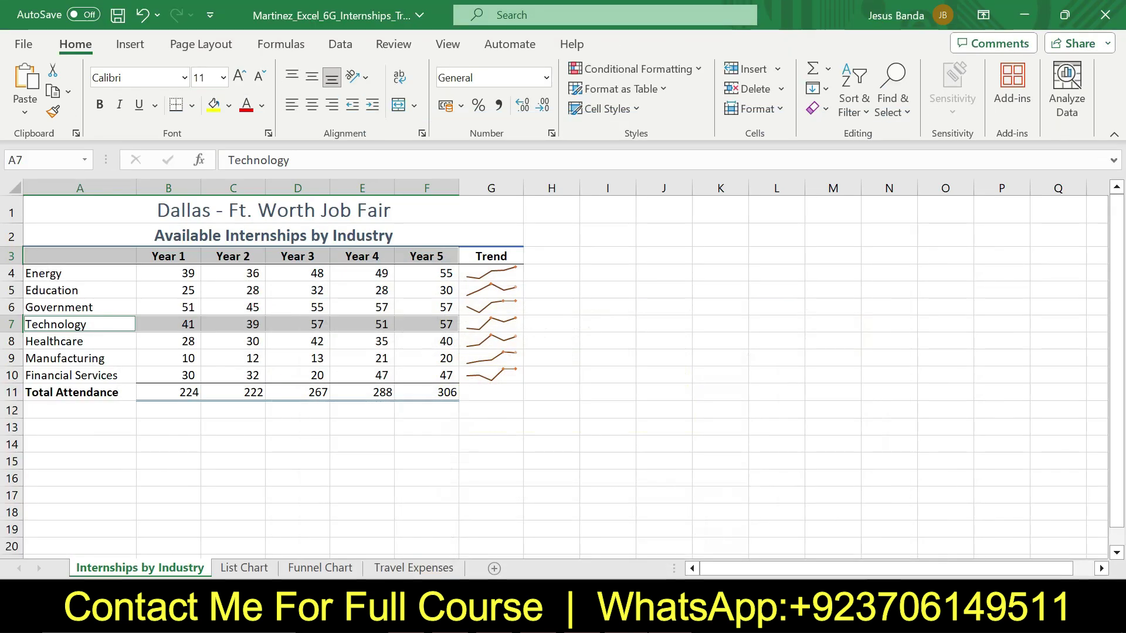
- Check the chart type in Word's step 4 instruction and insert a 2-D Line with Markers chart from the selected ranges in Excel
key("alt+Tab")
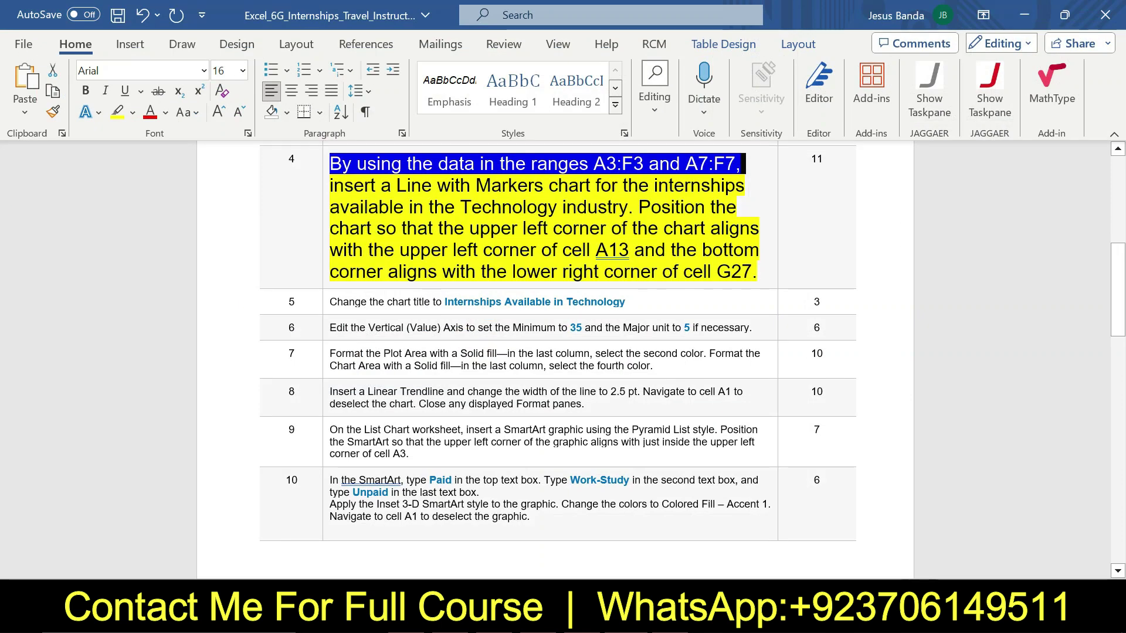
left_click_drag(329, 185, 633, 213)
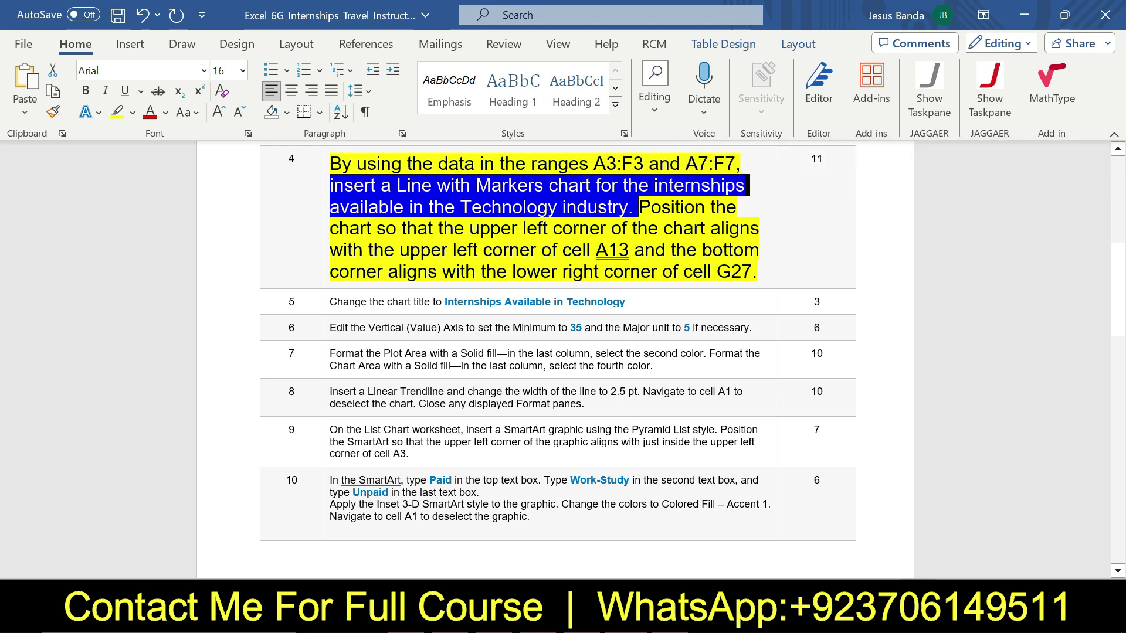
key("alt+Tab")
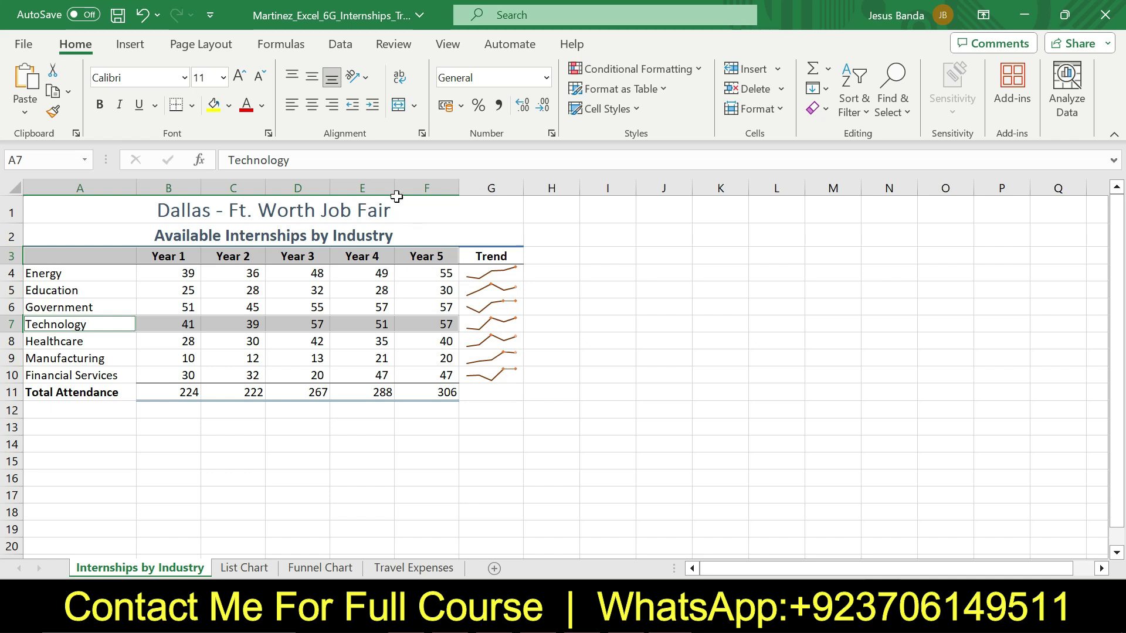
left_click(129, 44)
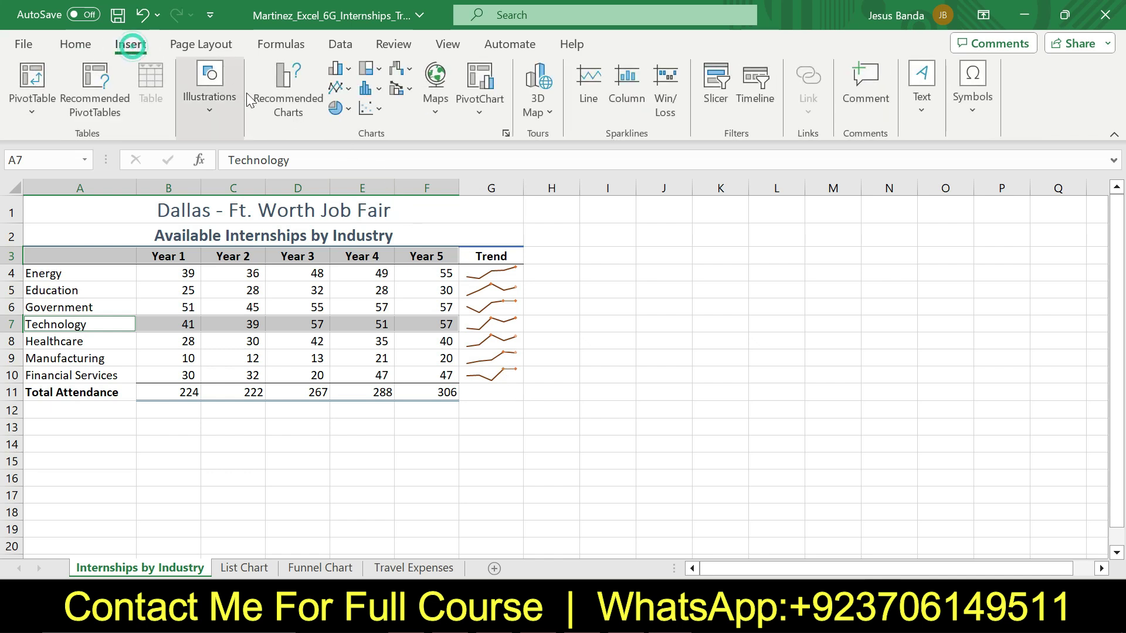
left_click(352, 91)
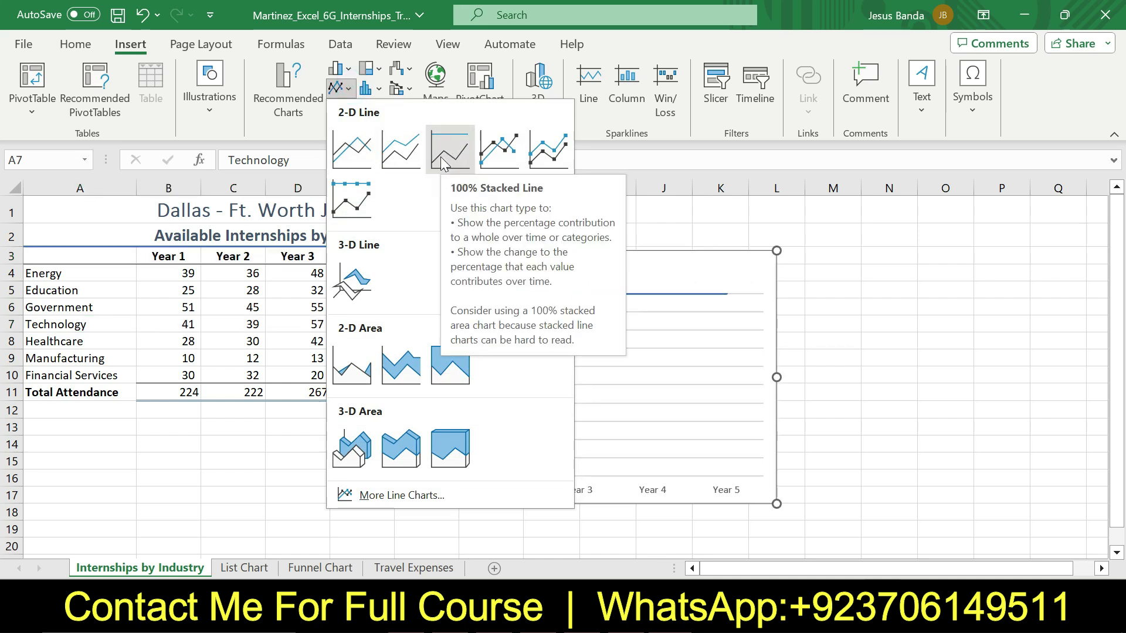
left_click(498, 156)
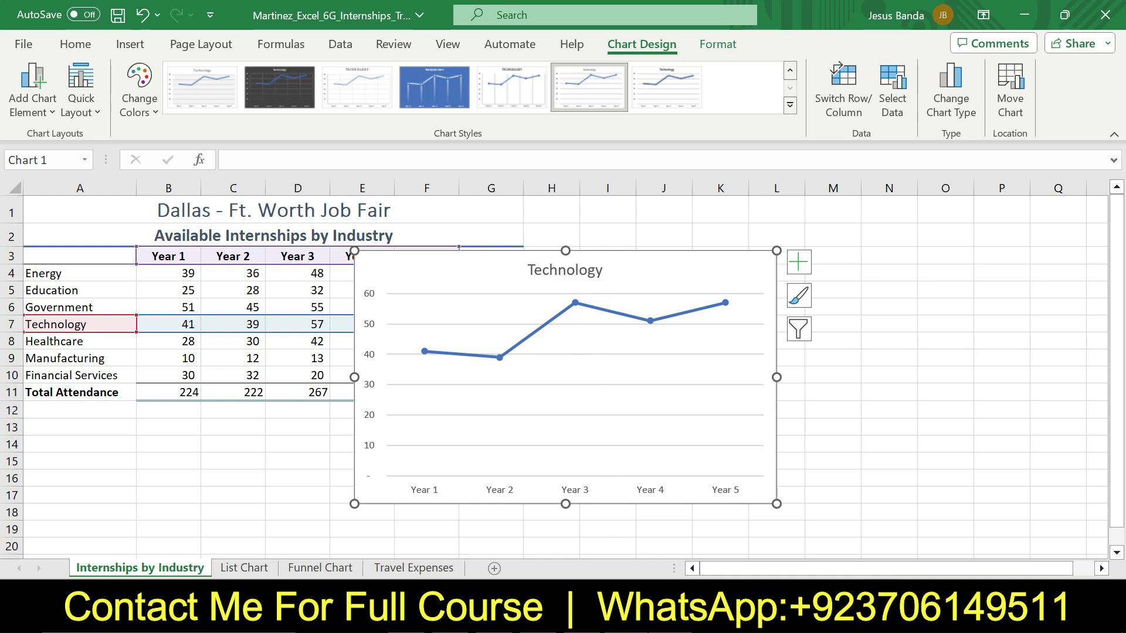
- Read the chart placement instruction in Word and move the Technology chart's upper left corner to cell A13 in Excel
key("alt+Tab")
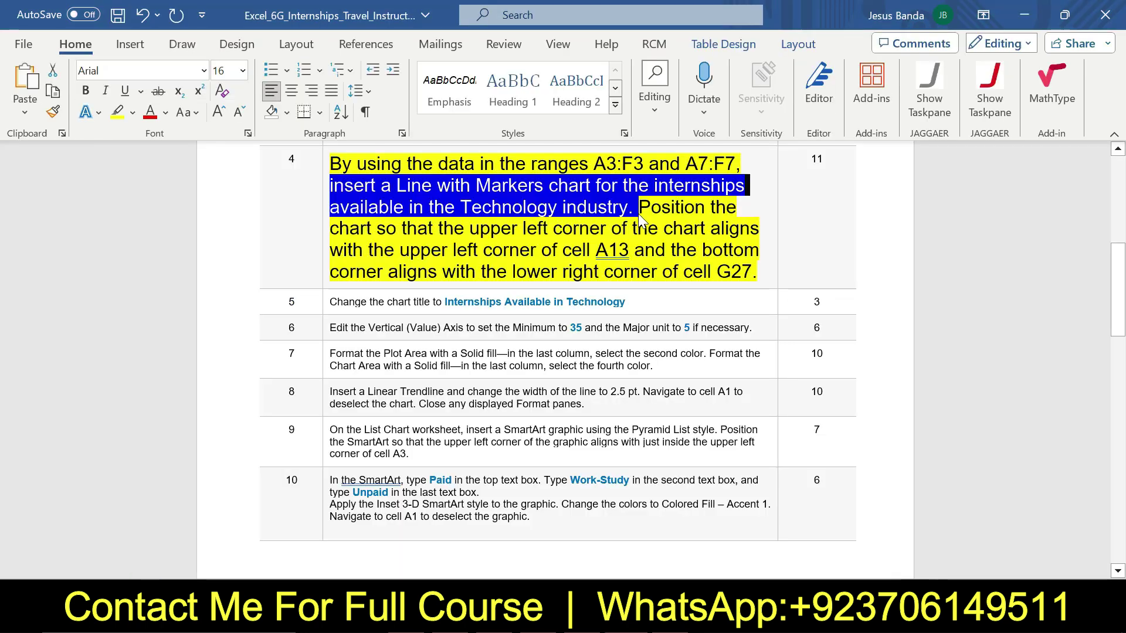
left_click_drag(639, 208, 633, 250)
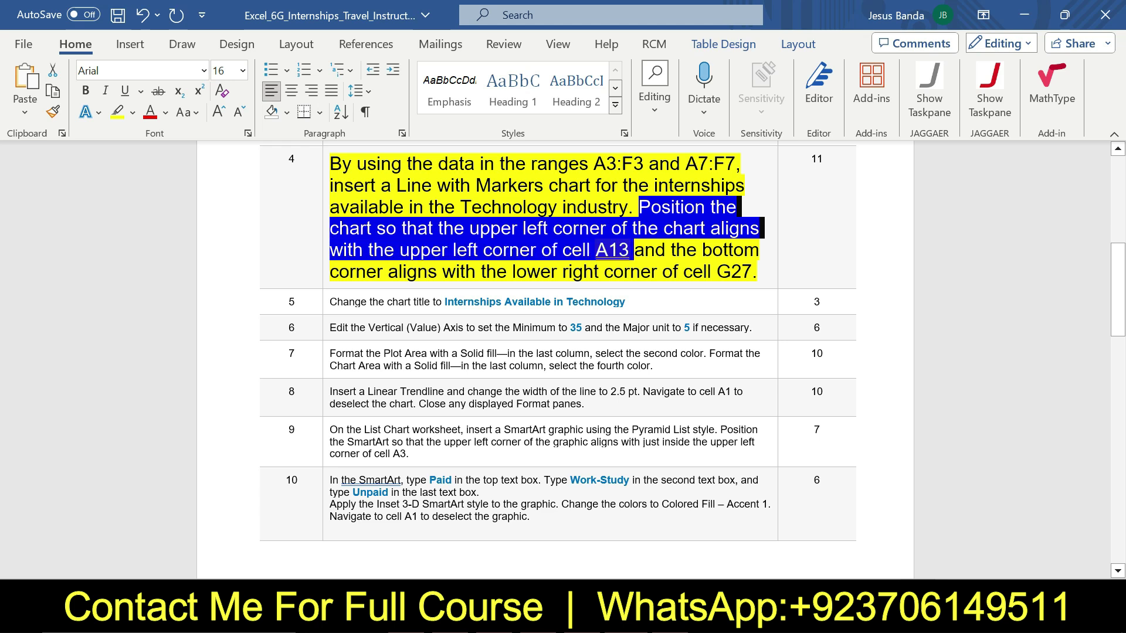
left_click_drag(633, 250, 757, 271)
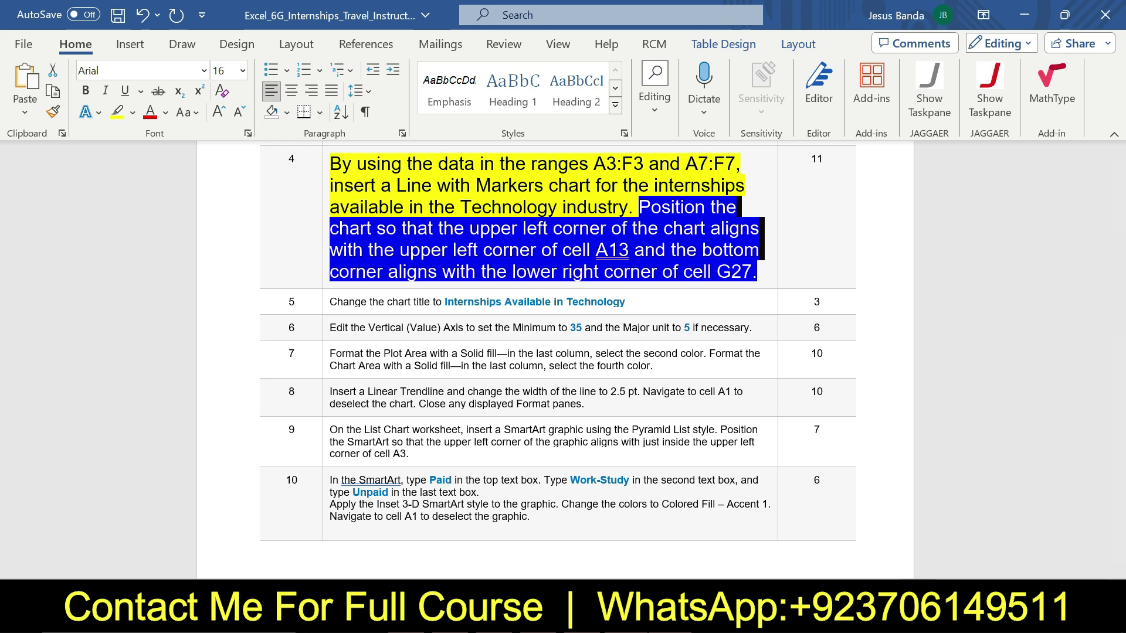
left_click(671, 620)
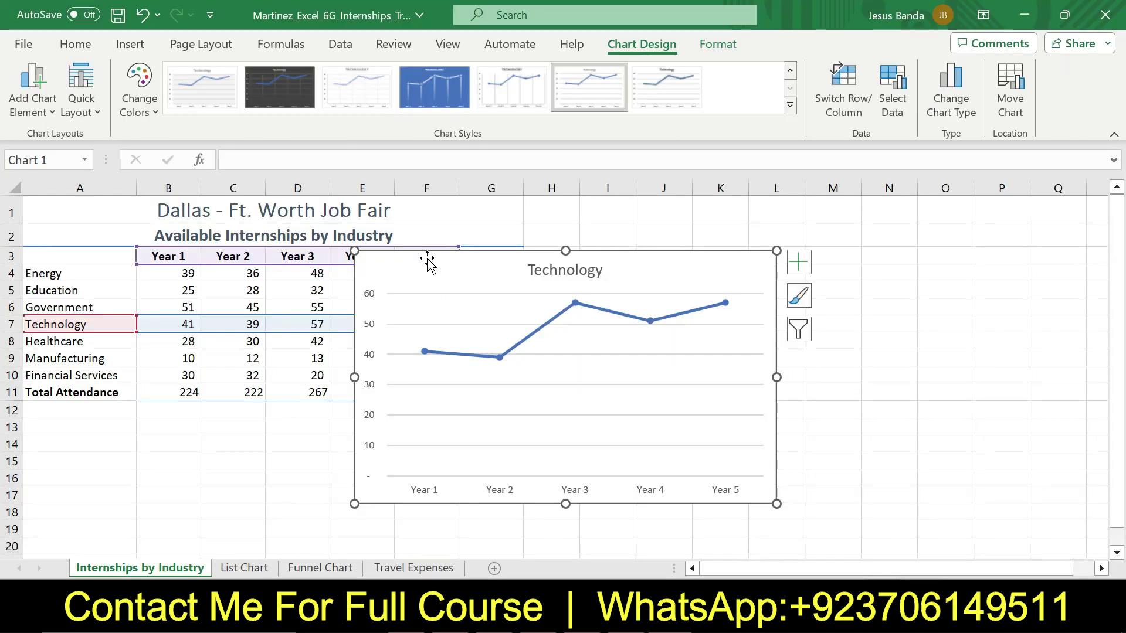
left_click_drag(427, 259, 93, 437)
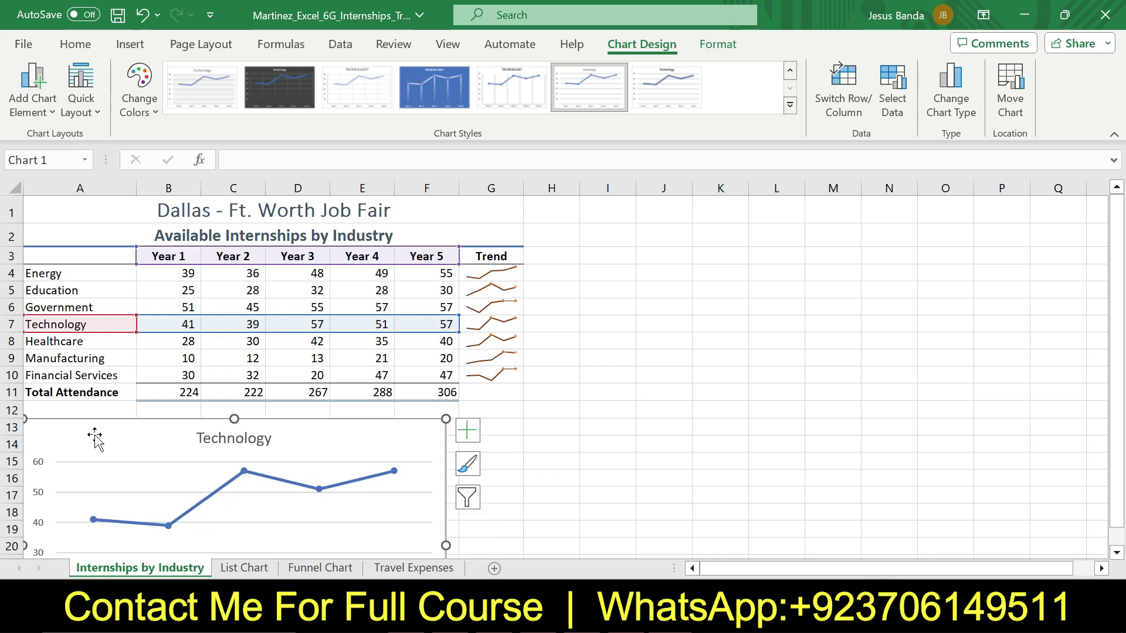
- Widen the Technology chart so that its lower right corner aligns with cell G27, and check its fit
left_click_drag(1117, 343, 1120, 511)
left_click_drag(446, 540, 516, 540)
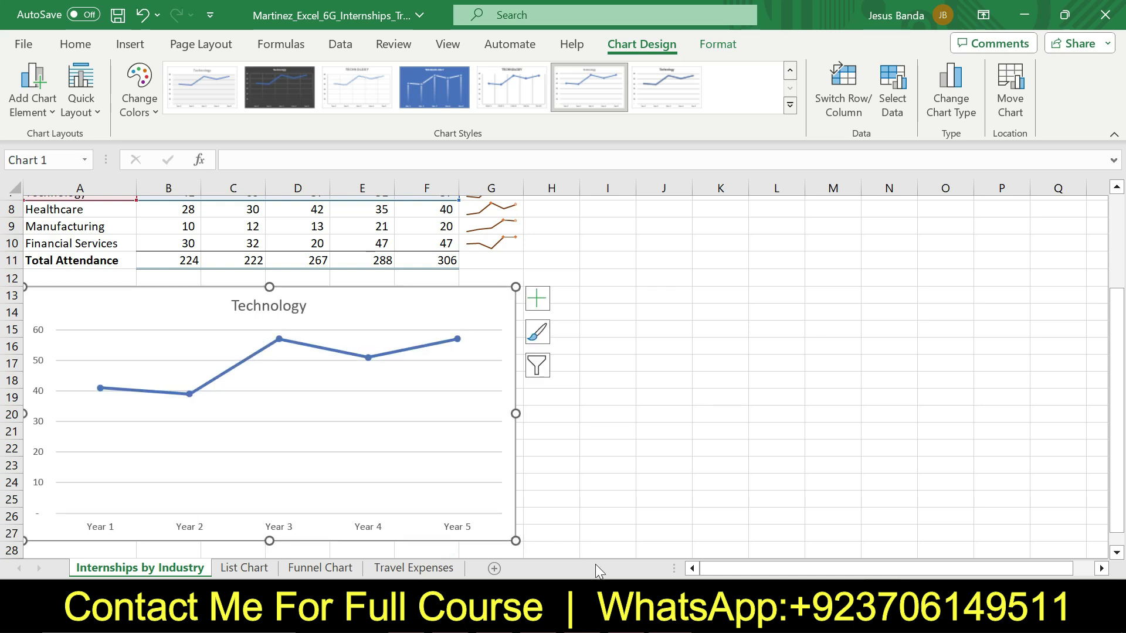
left_click(603, 536)
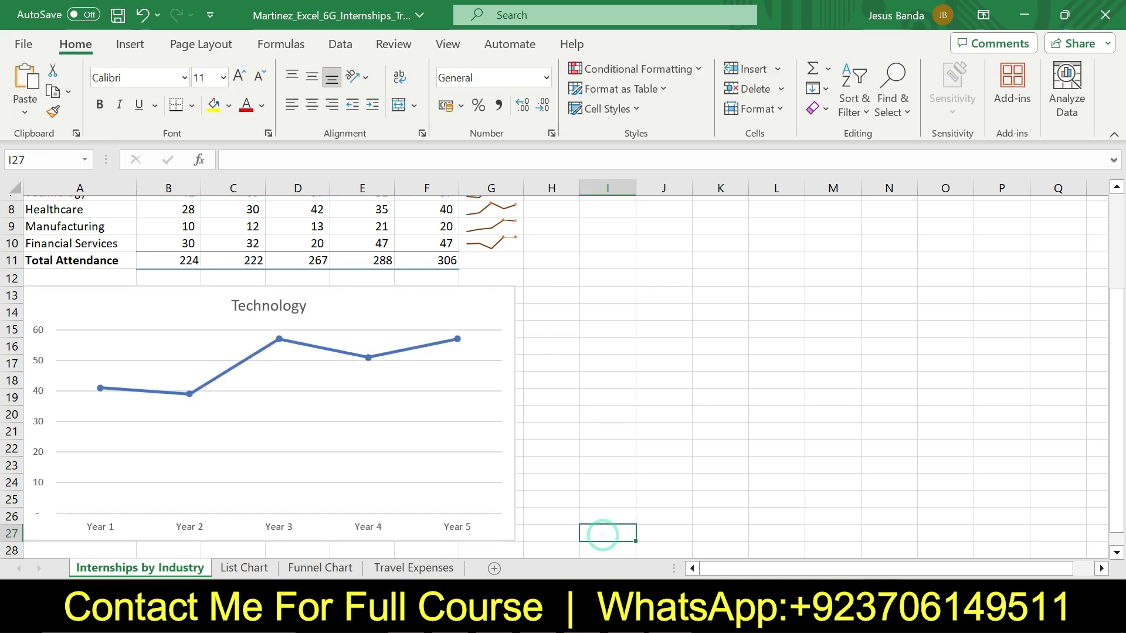
left_click(465, 472)
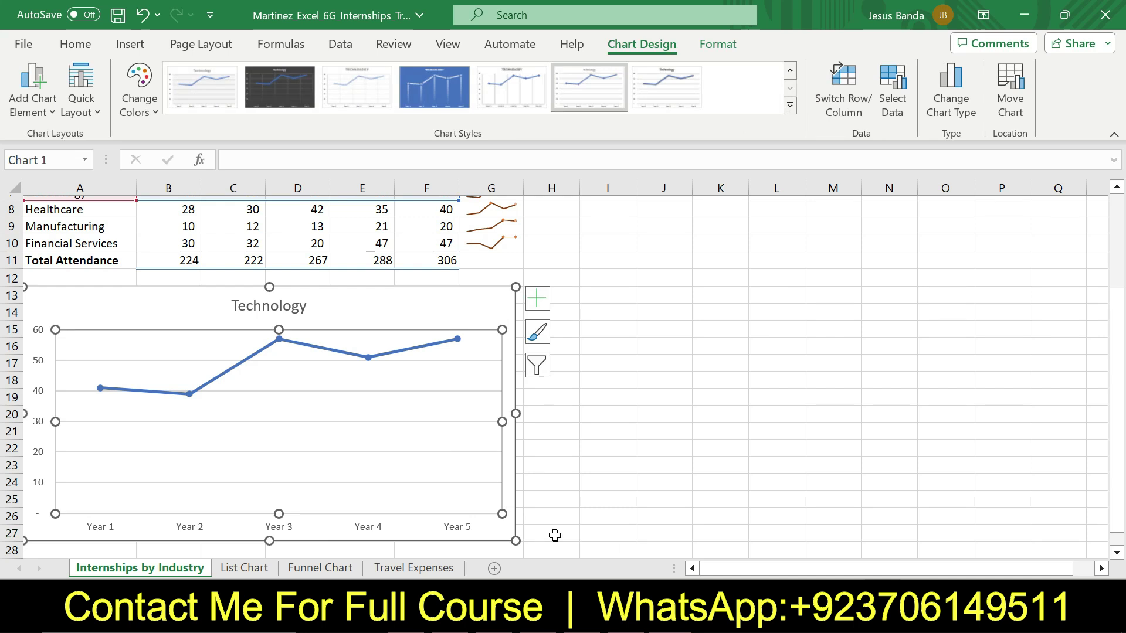
left_click(485, 313)
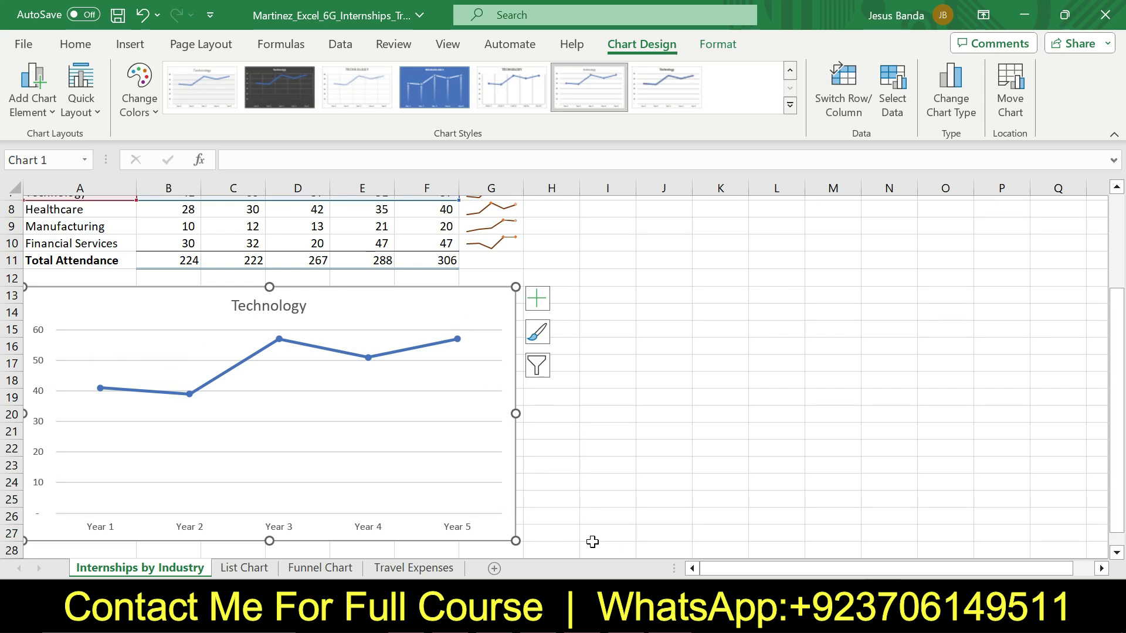
- Switch to Word and return the step 4 instruction to 9 pt with no highlight color
key("alt+Tab")
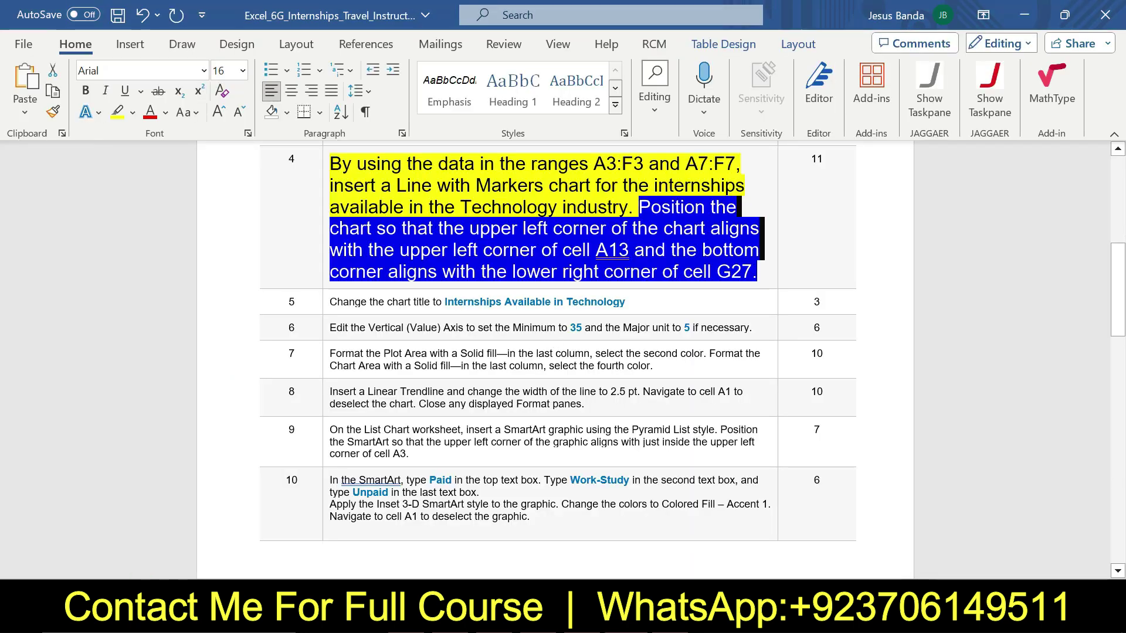
left_click(324, 177)
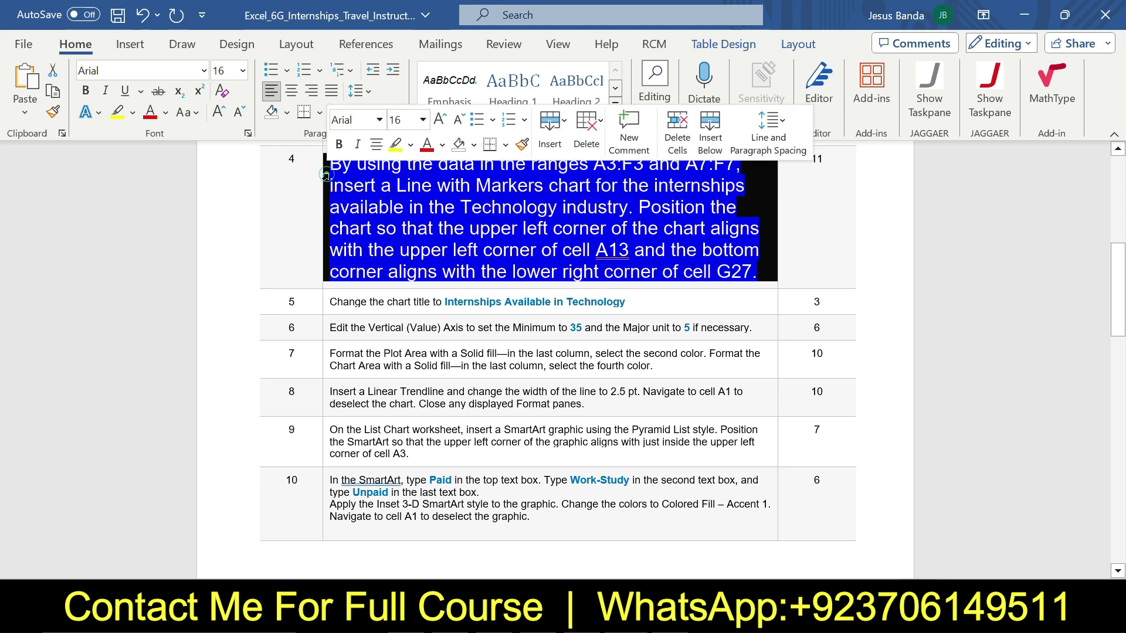
left_click(422, 120)
left_click(401, 164)
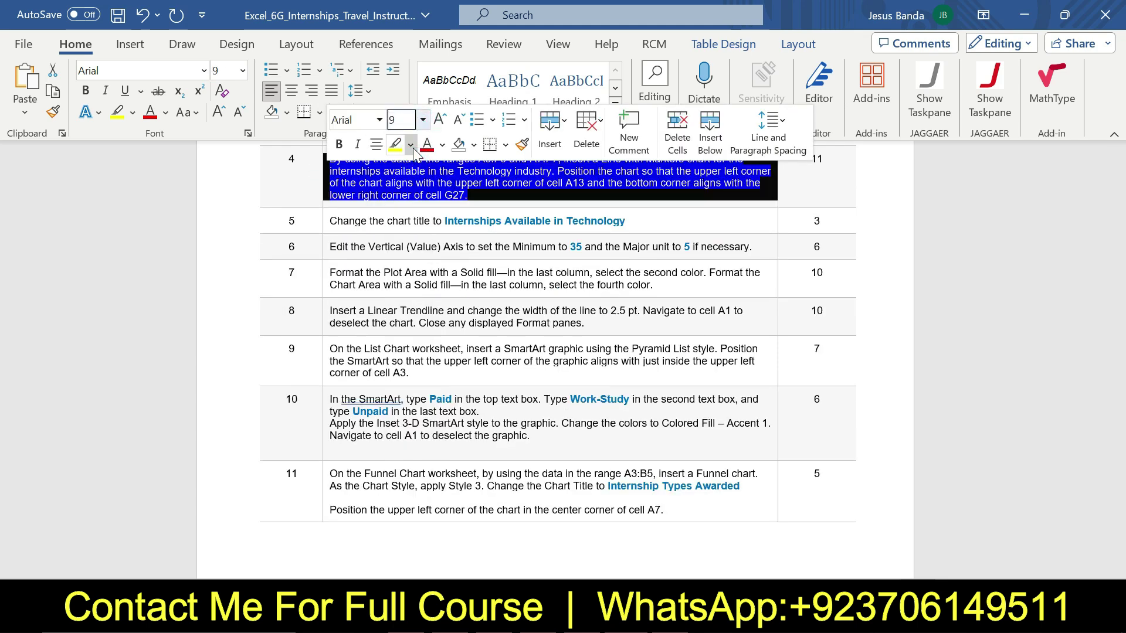
left_click(410, 145)
left_click(426, 287)
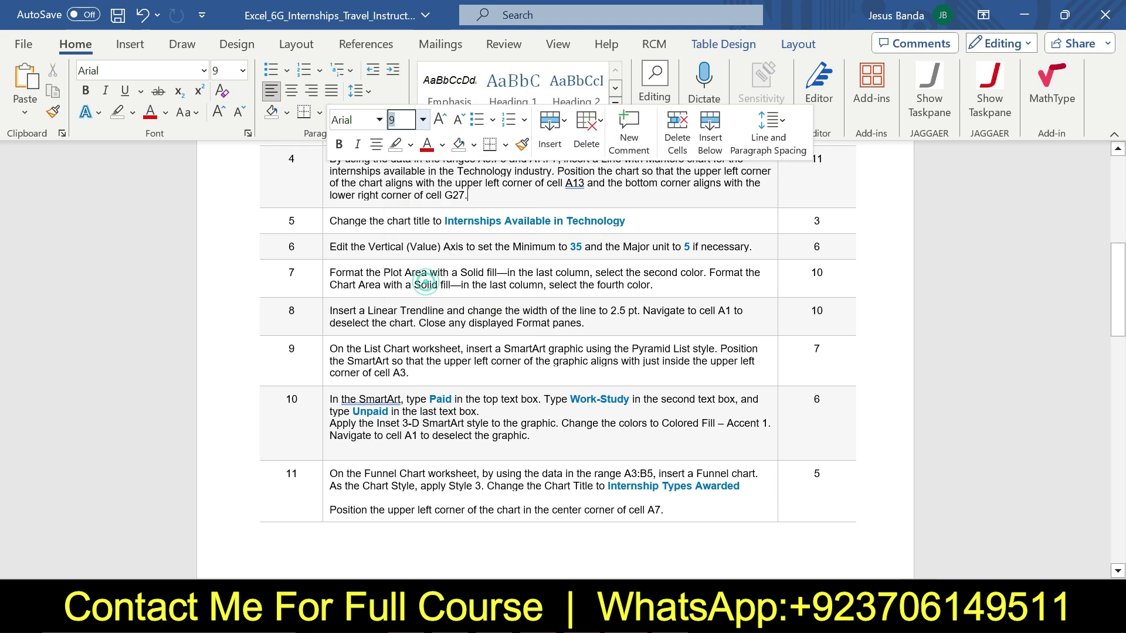
- Enlarge the step 5 instruction to 16 pt and highlight it in yellow
left_click(323, 221)
left_click(420, 164)
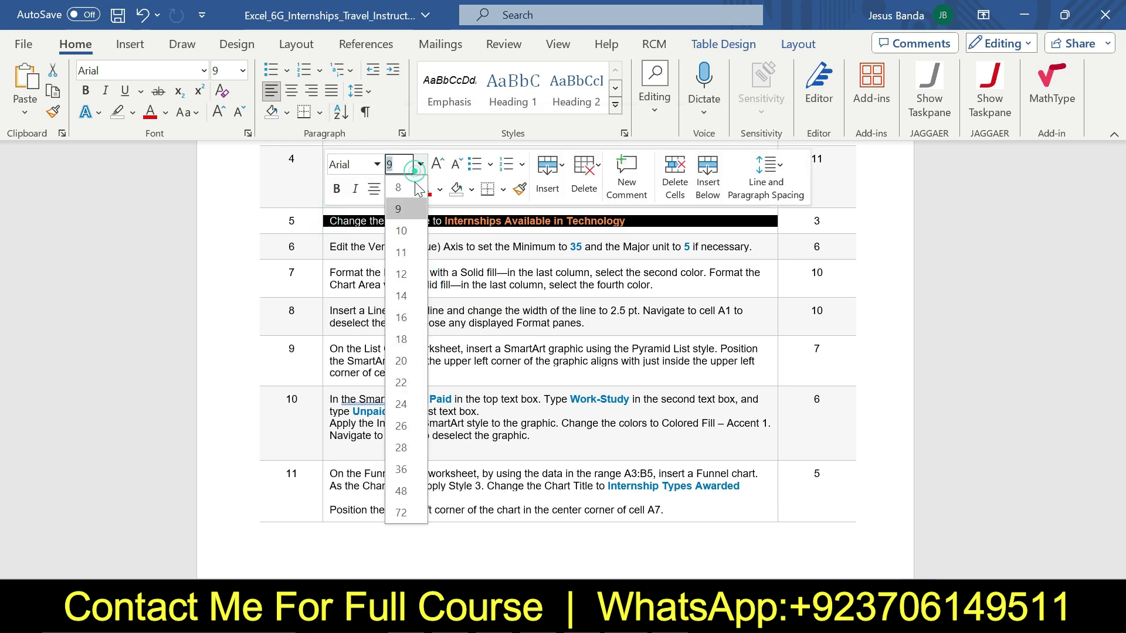
left_click(401, 317)
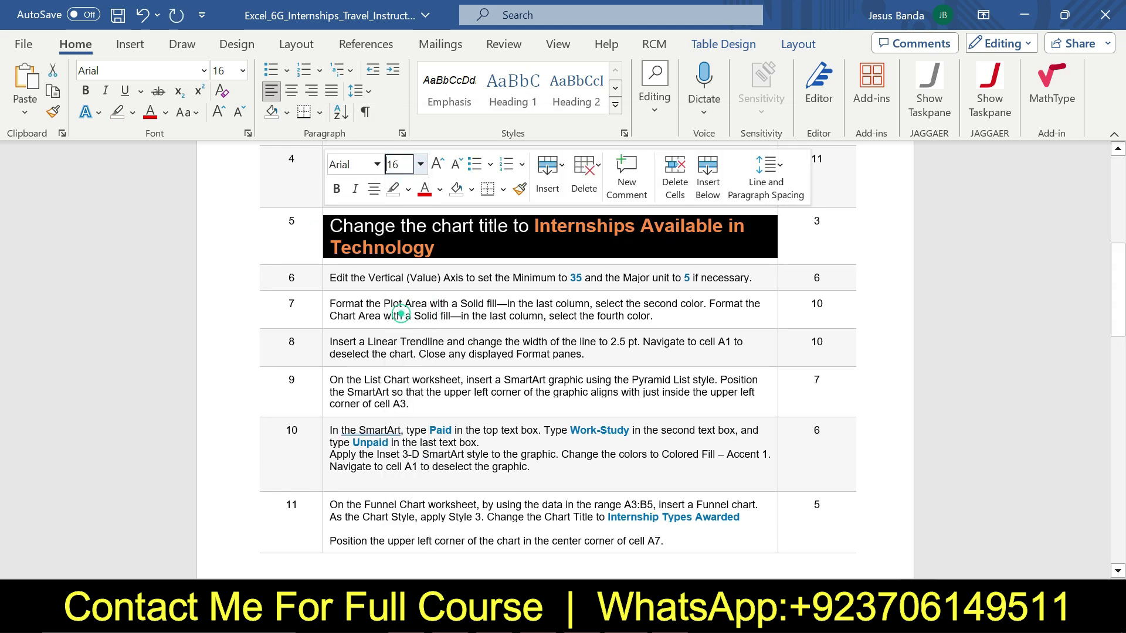
left_click(408, 189)
left_click(398, 251)
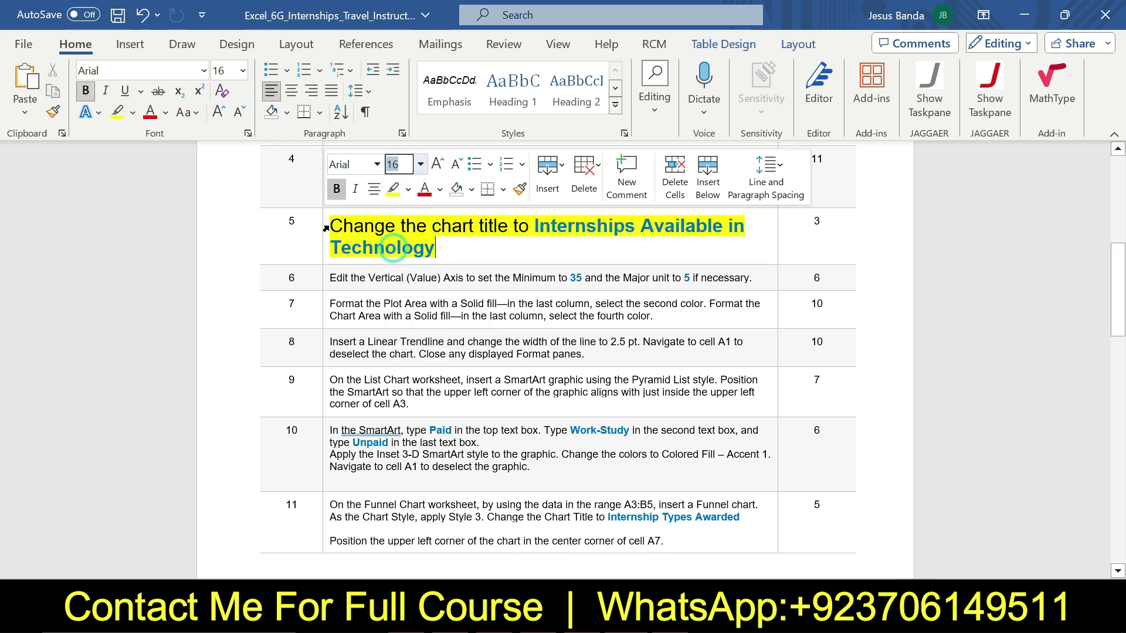
- Read the title named in step 5 and change the Excel chart title to "Internships Available in Technology", rechecking the wording in Word
left_click_drag(328, 226, 435, 247)
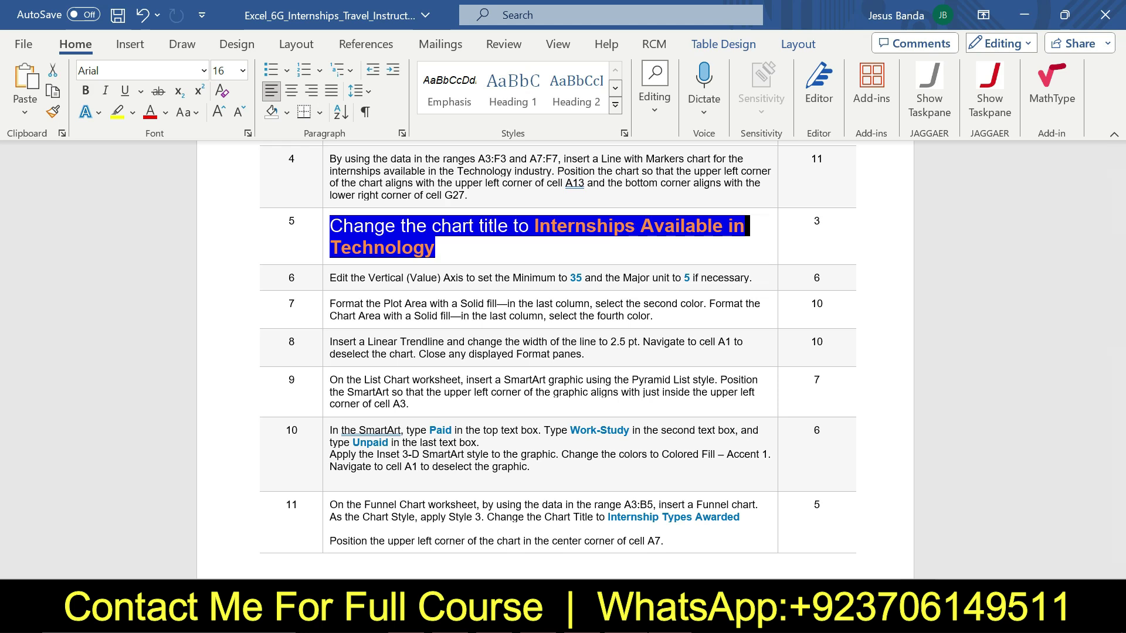
left_click(618, 541)
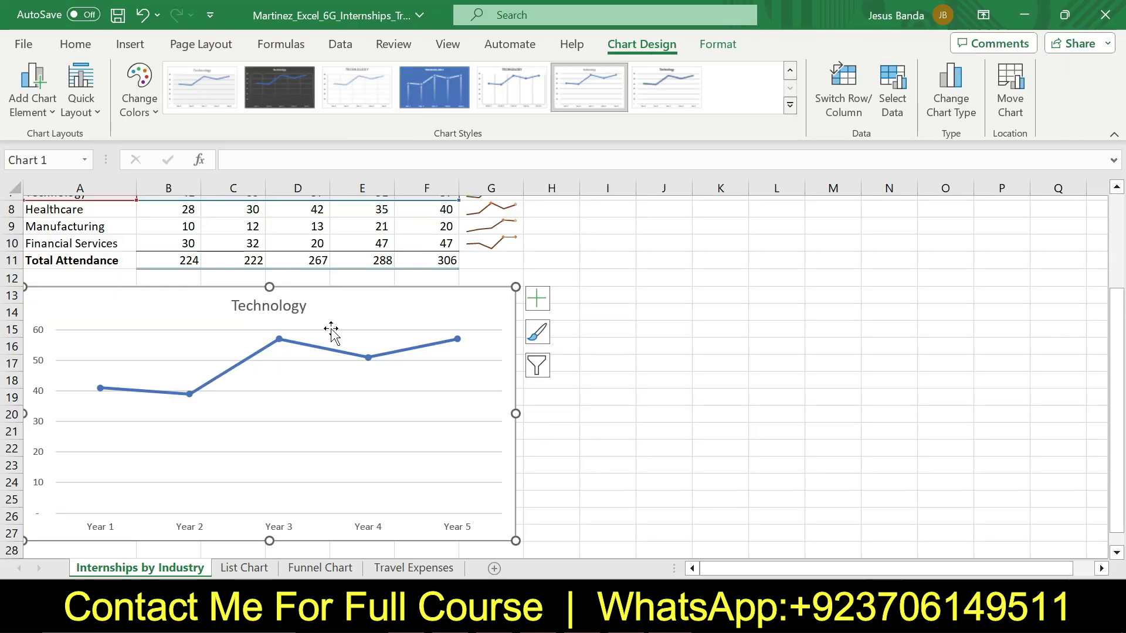
left_click(300, 304)
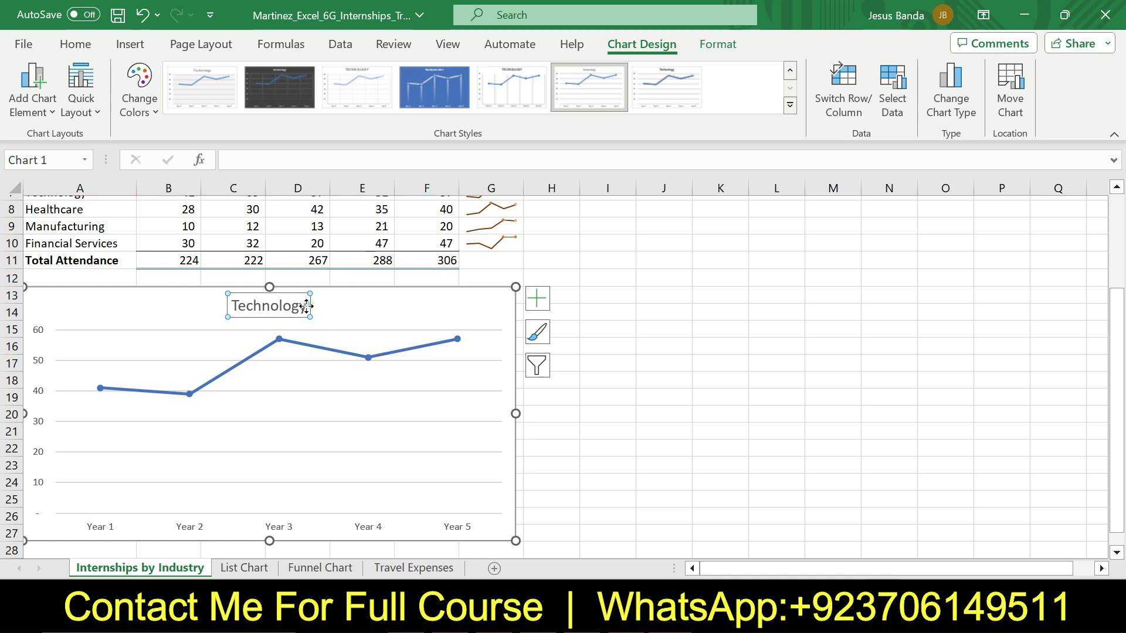
double_click(301, 304)
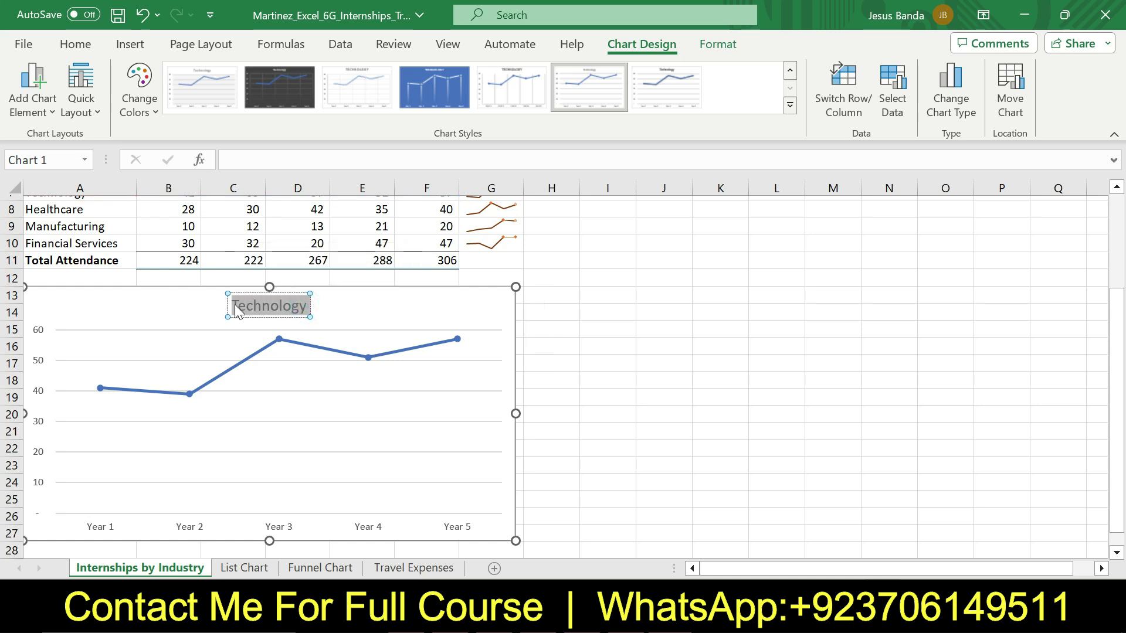
key("Delete")
type("Int")
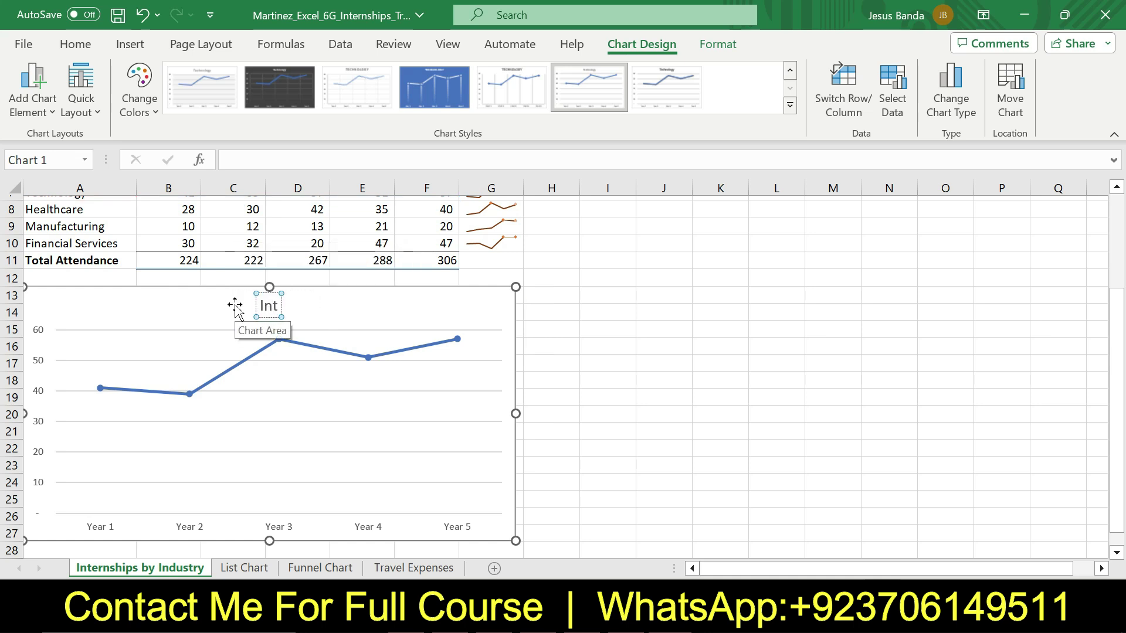
type("ernships")
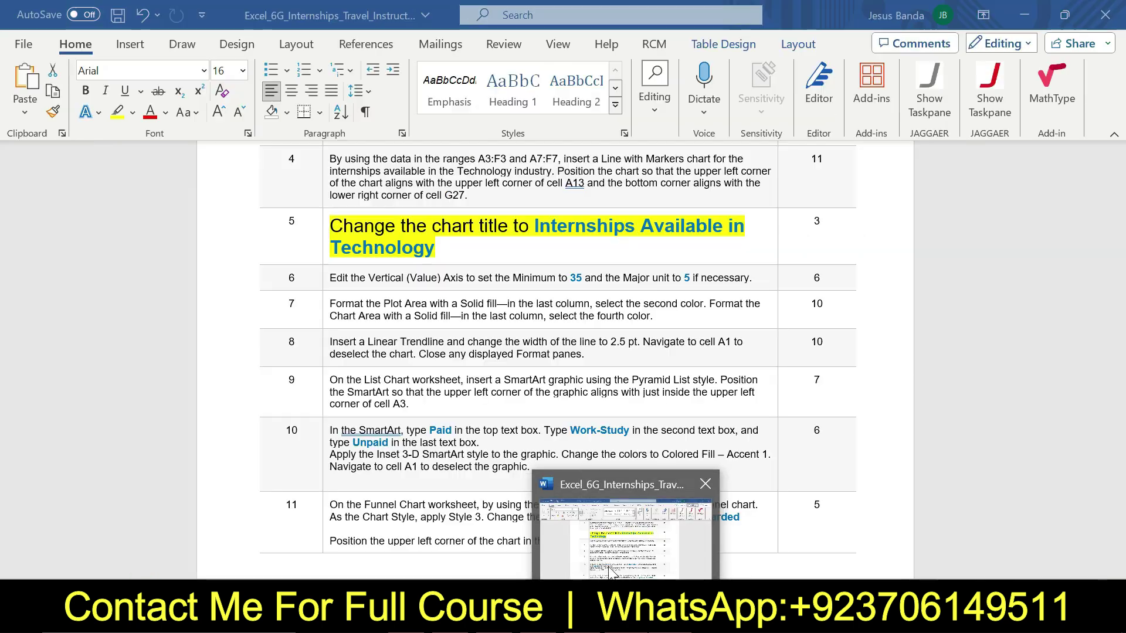
left_click(610, 570)
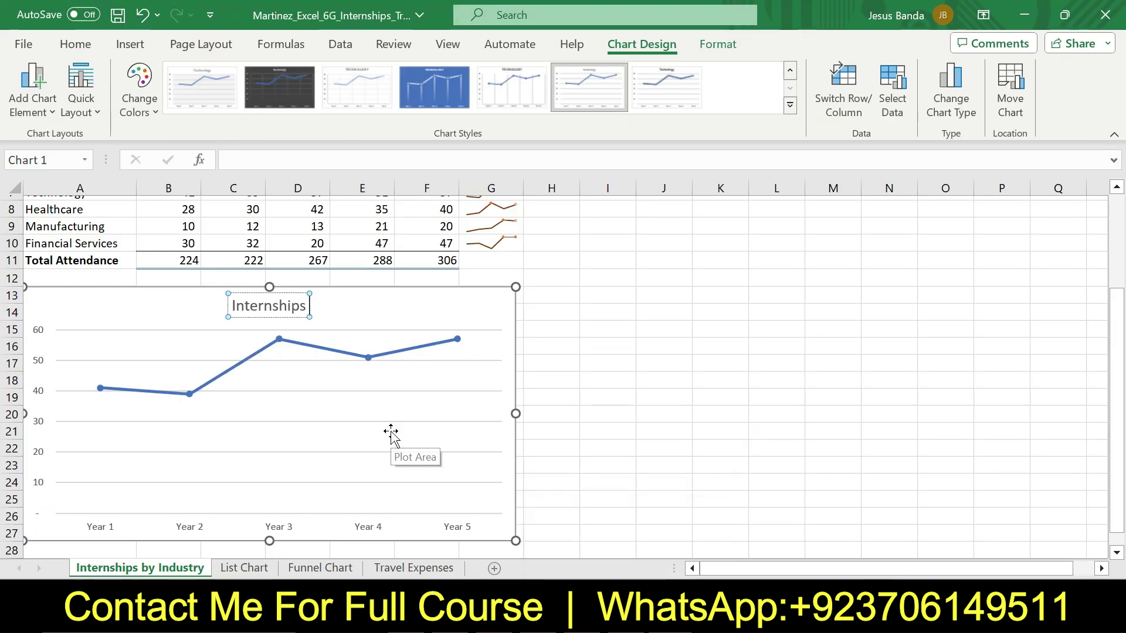
type("Avai")
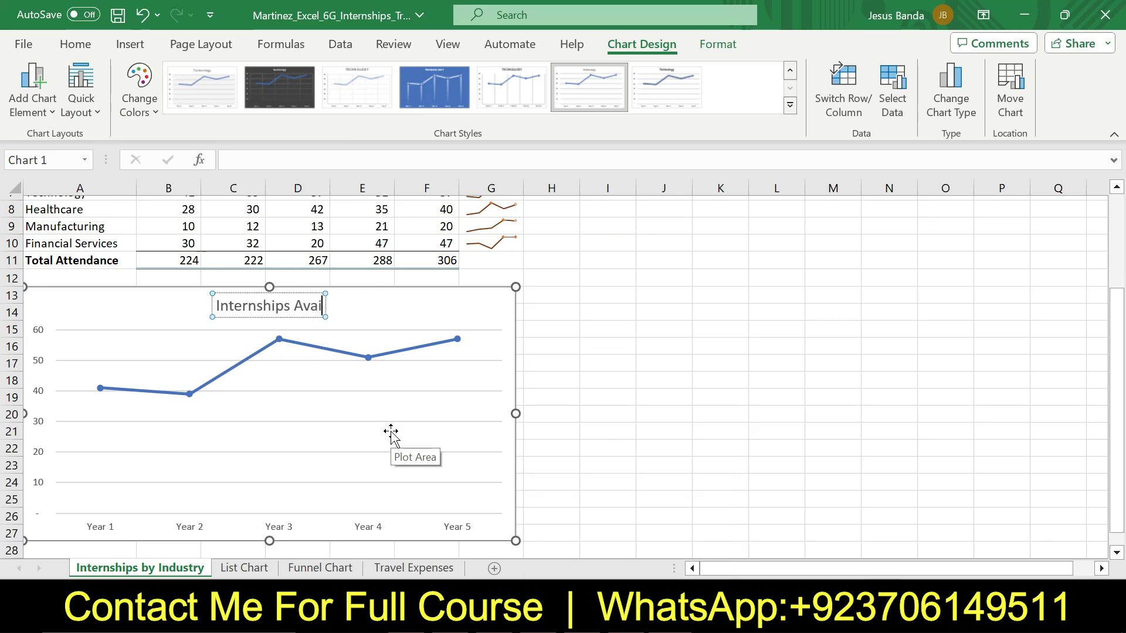
type("lable")
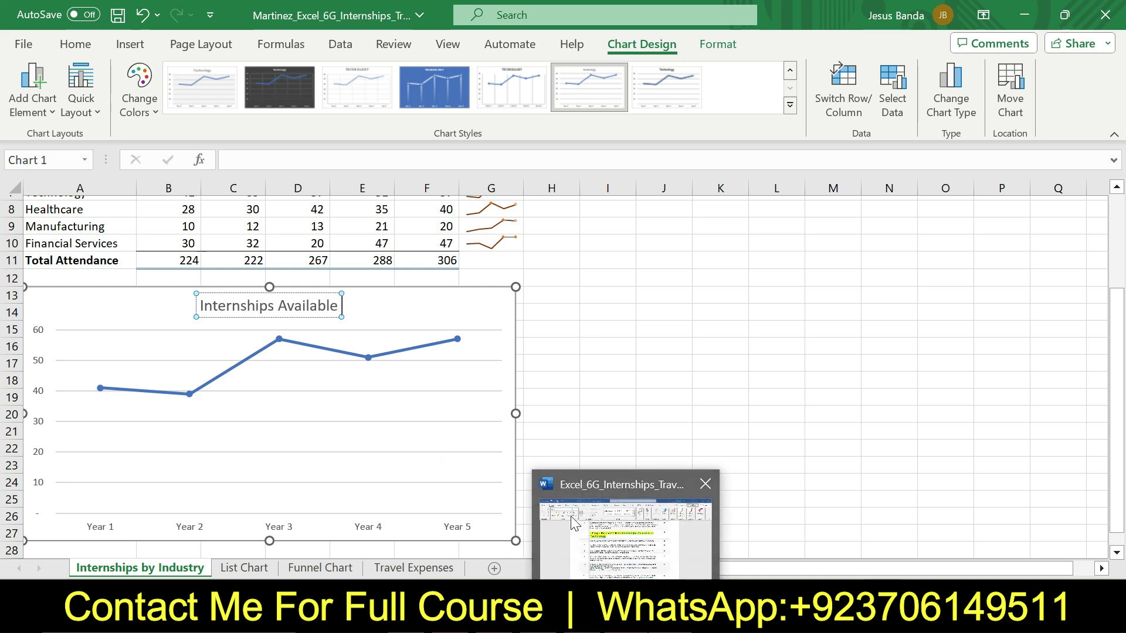
left_click(625, 622)
key("alt+Tab")
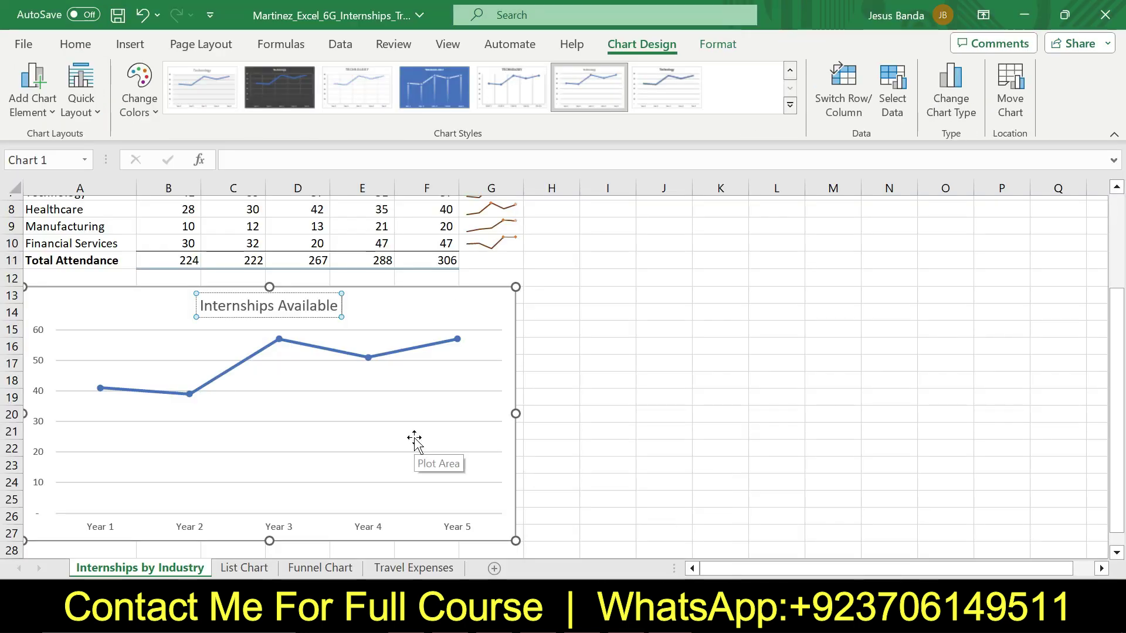
type("in Tech")
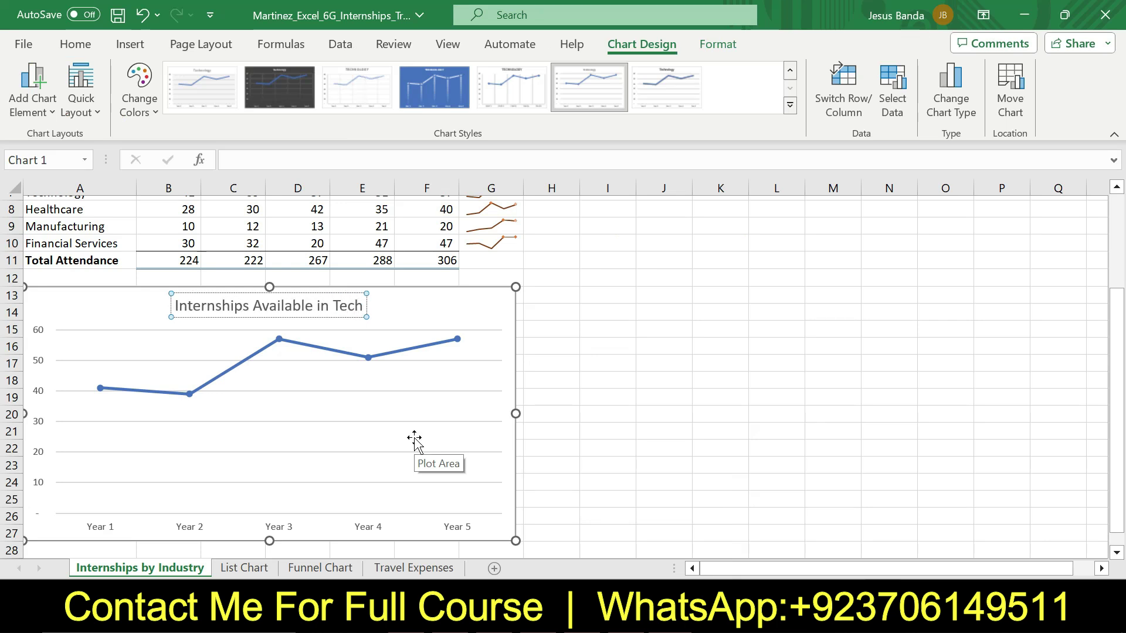
type("nology")
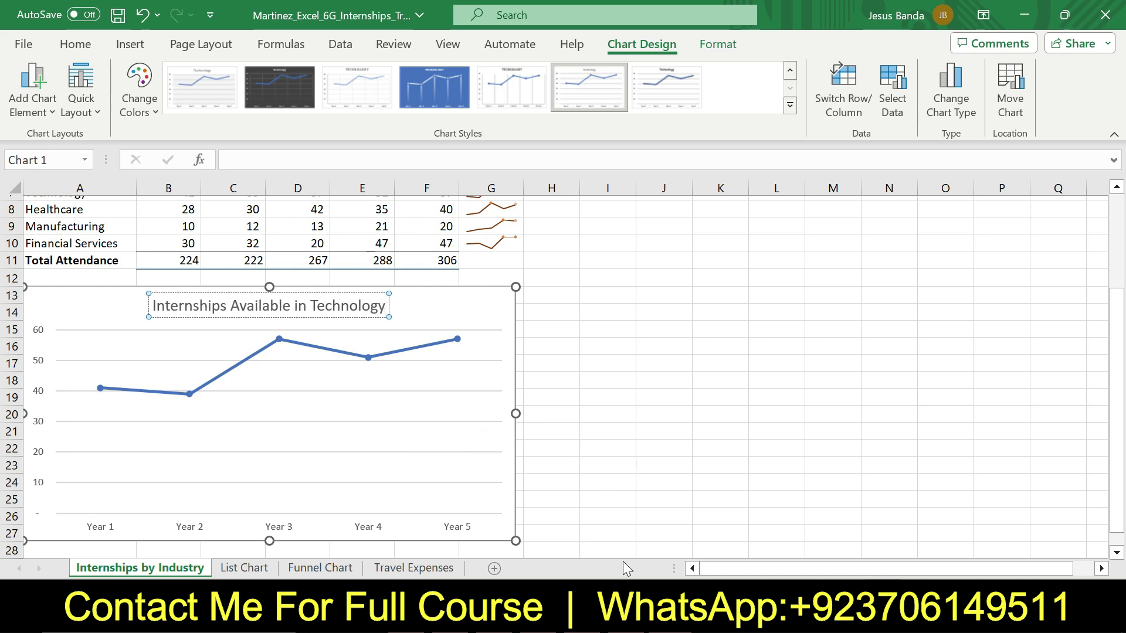
mouse_move(626, 622)
left_click(605, 550)
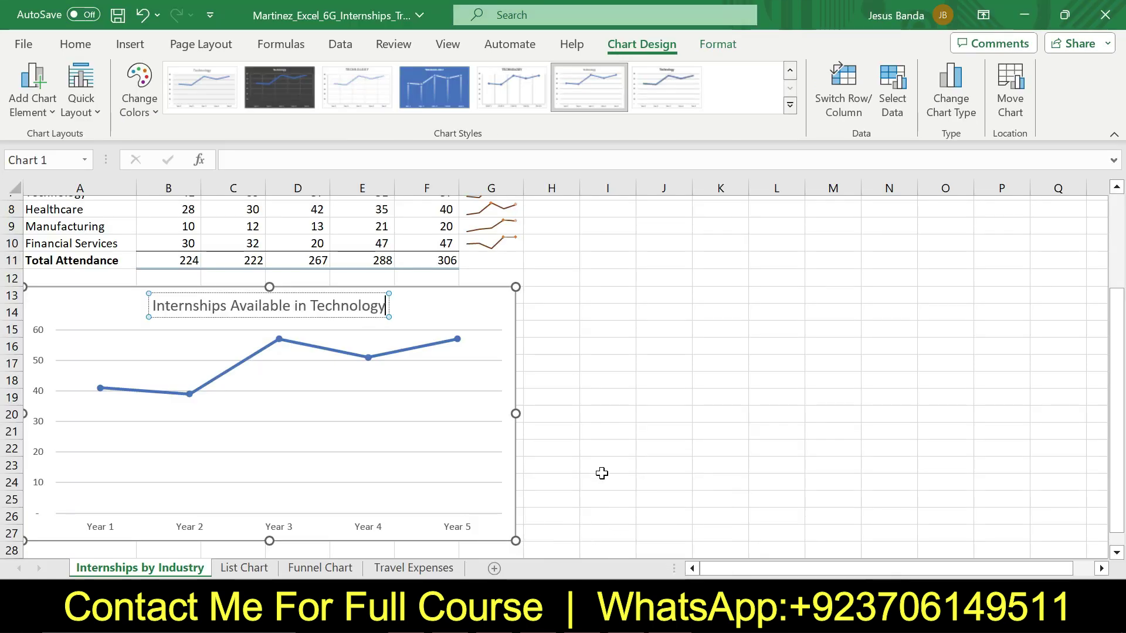
- Finish the chart title edit, switch to Word, and return the step 5 instruction to 9 pt with no highlight color
left_click(598, 465)
left_click(470, 303)
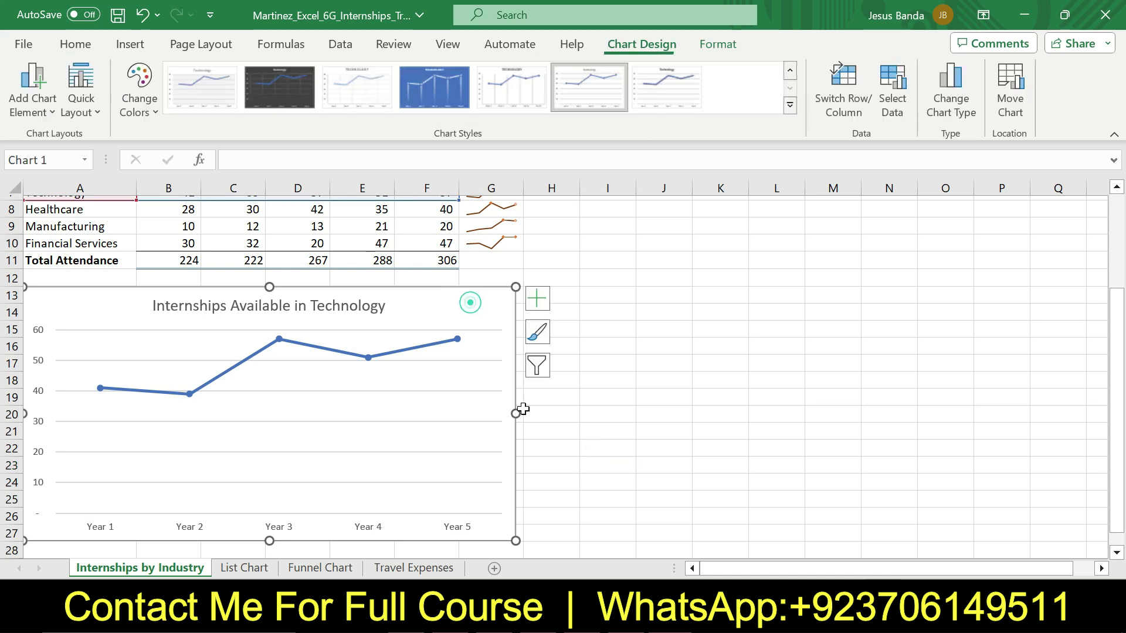
key("alt+Tab")
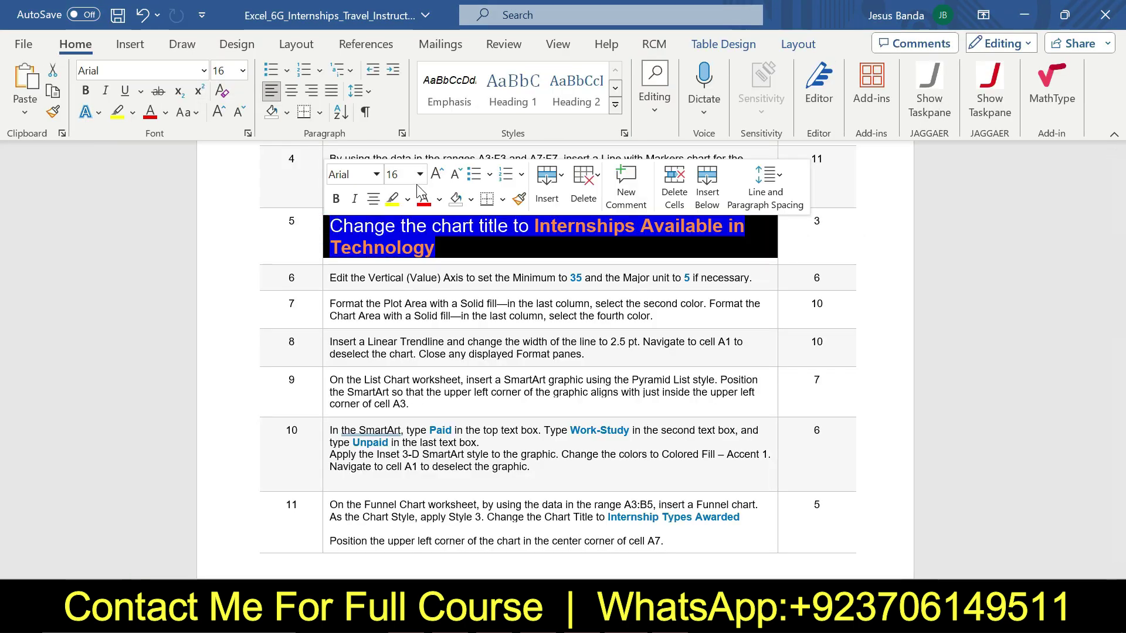
left_click(420, 172)
left_click(407, 219)
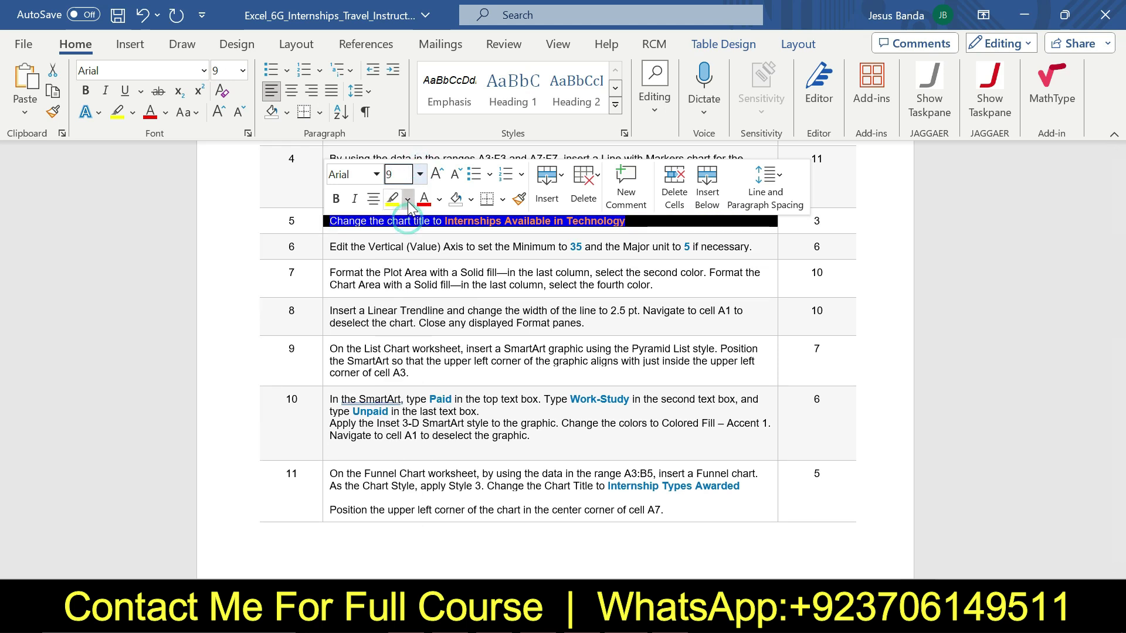
left_click(407, 200)
left_click(434, 343)
left_click(460, 348)
- Enlarge the step 6 instruction to 16 pt and highlight it in yellow
left_click(322, 250)
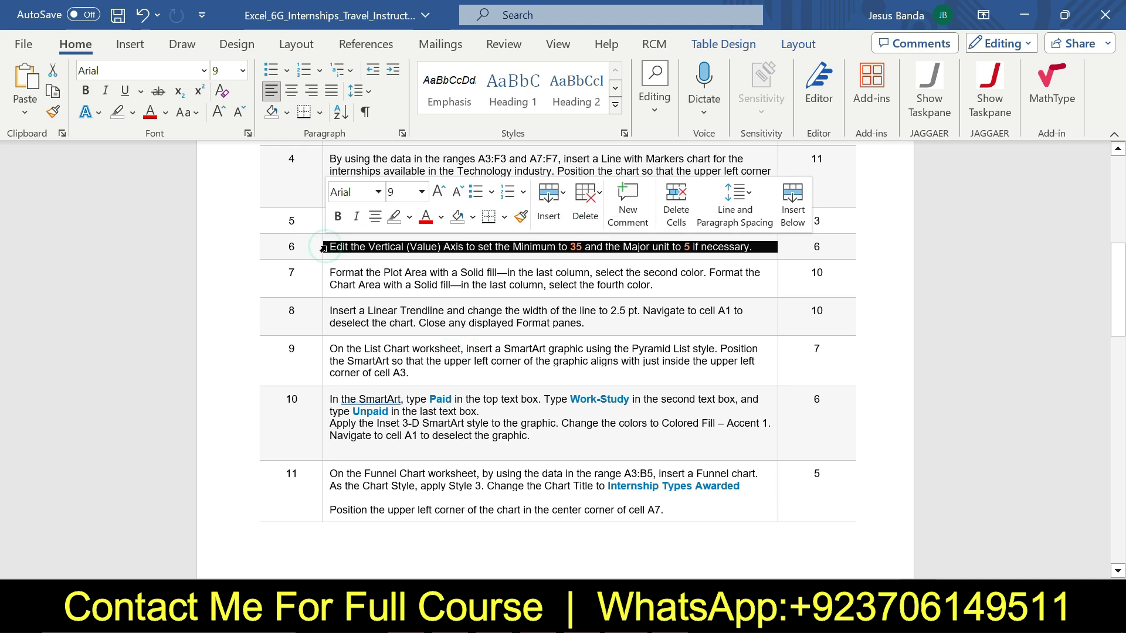
left_click(421, 192)
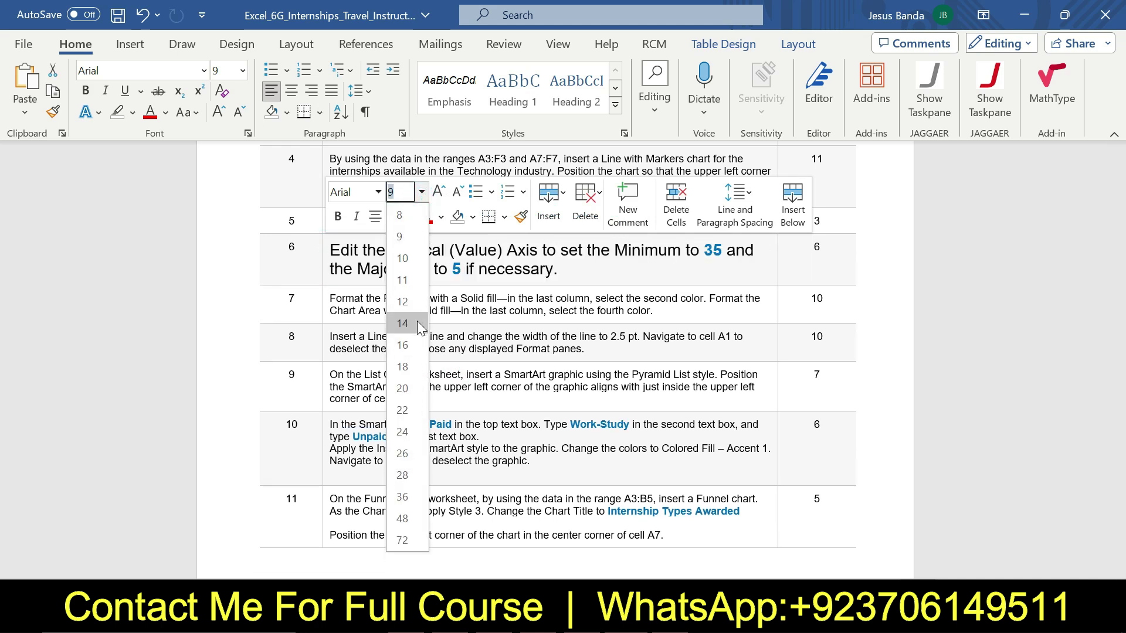
left_click(402, 345)
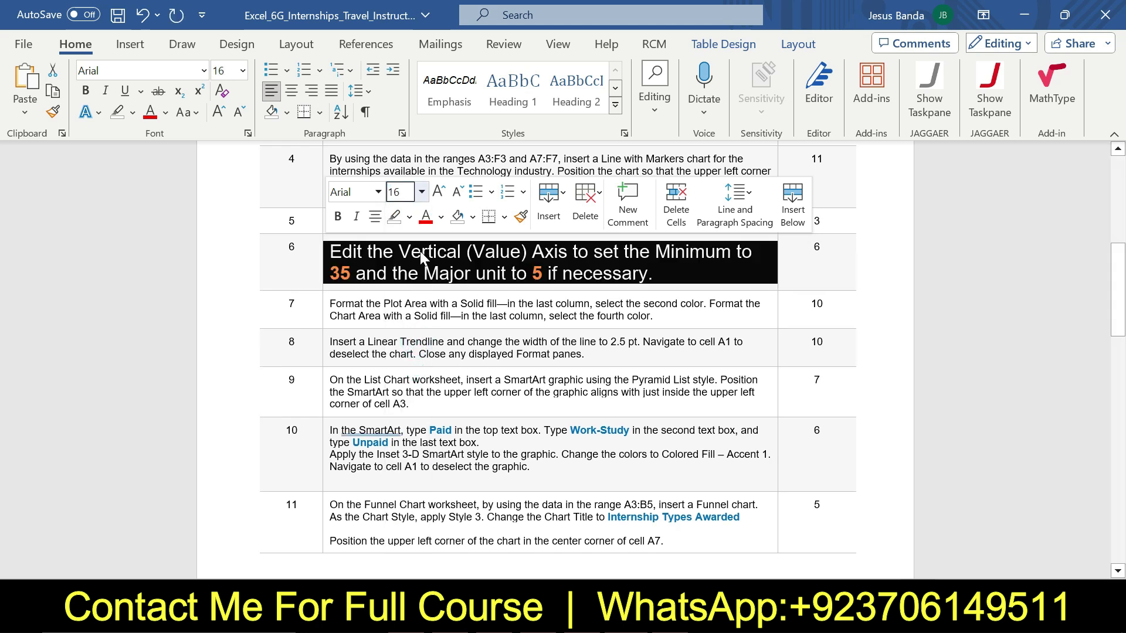
left_click(409, 217)
left_click(393, 270)
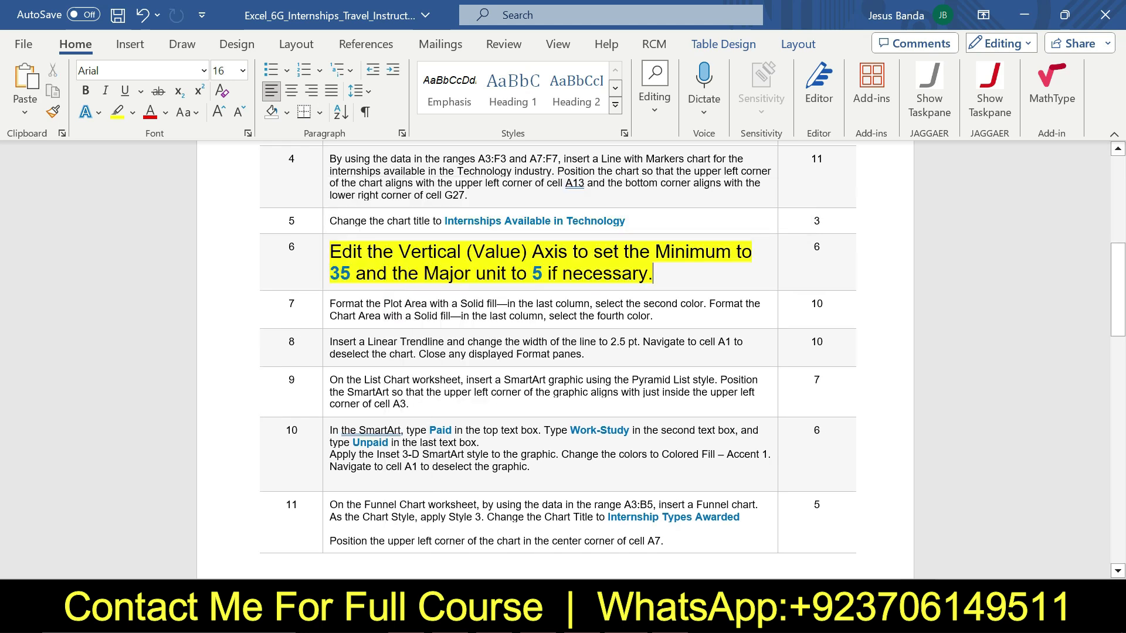
- Read step 6, switch to Excel and open the Technology chart's vertical axis options, rechecking the required values in Word
left_click_drag(329, 252, 652, 273)
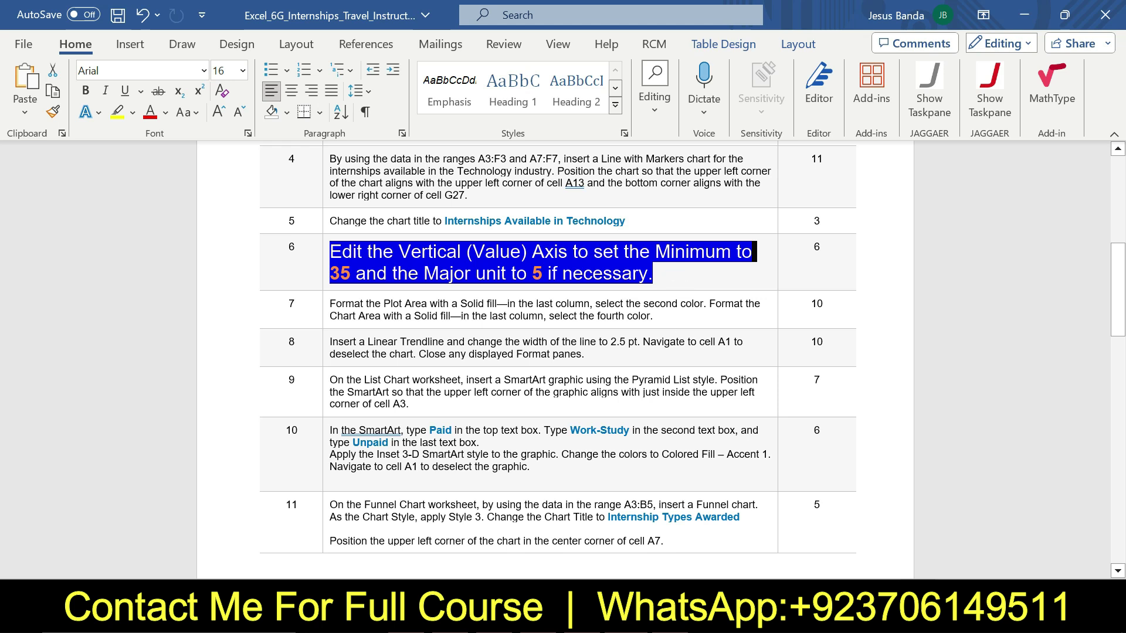
mouse_move(669, 620)
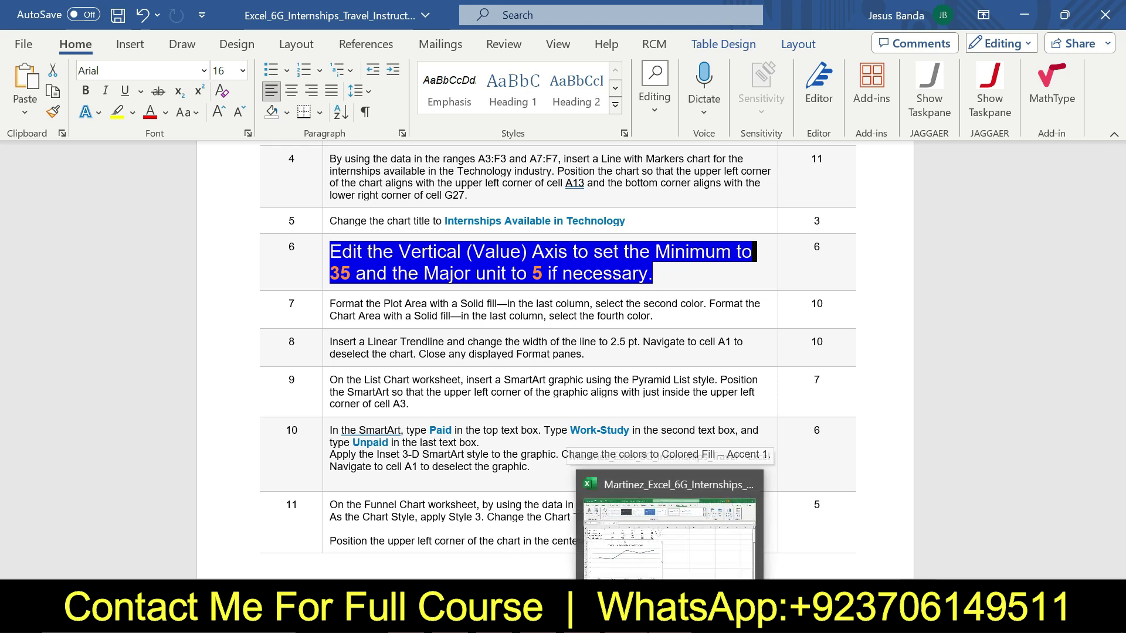
left_click(670, 621)
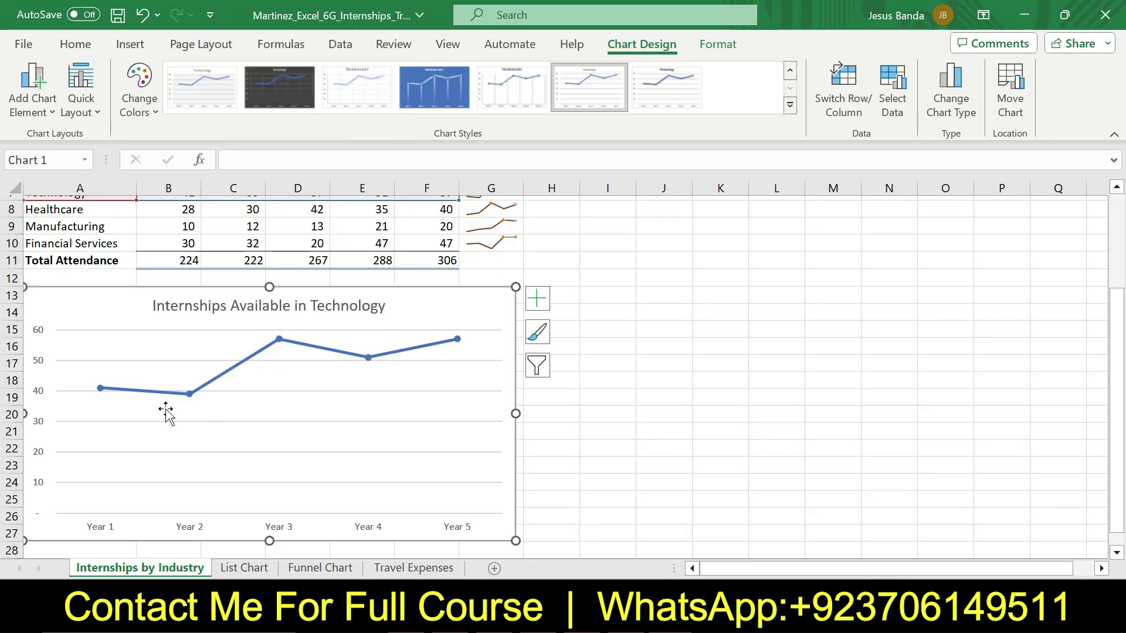
left_click(39, 356)
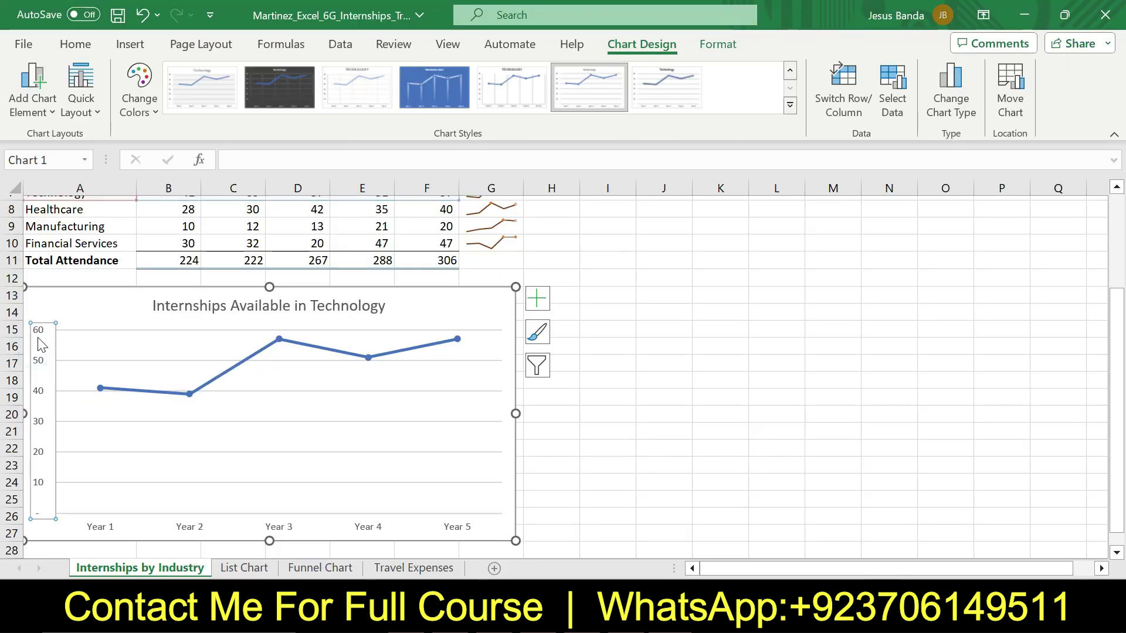
double_click(38, 340)
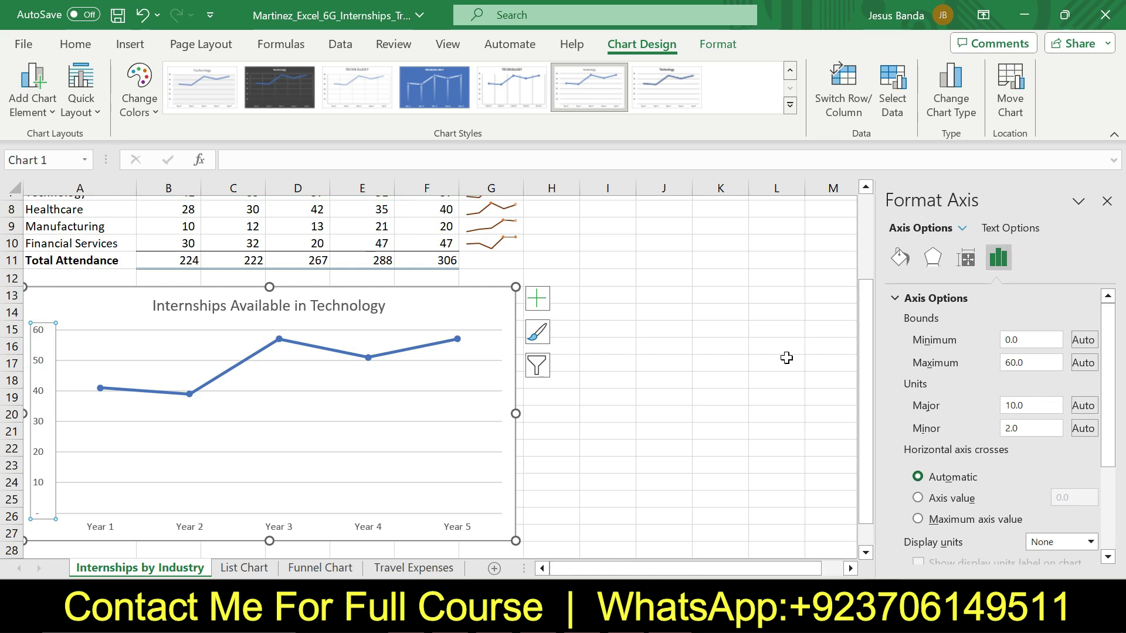
left_click(705, 620)
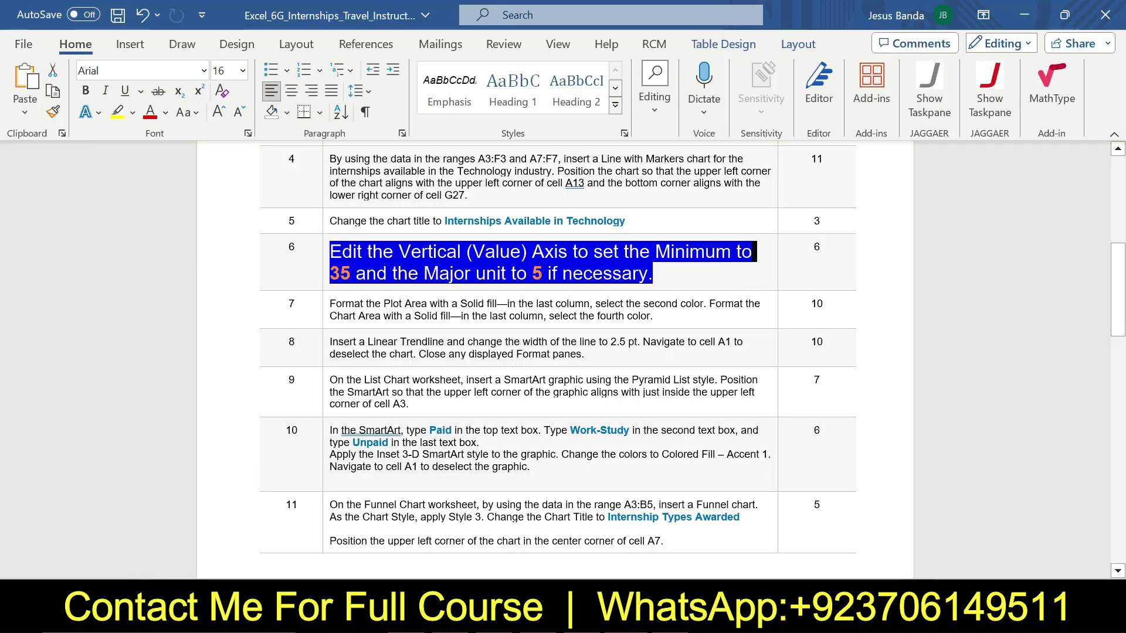
left_click(661, 620)
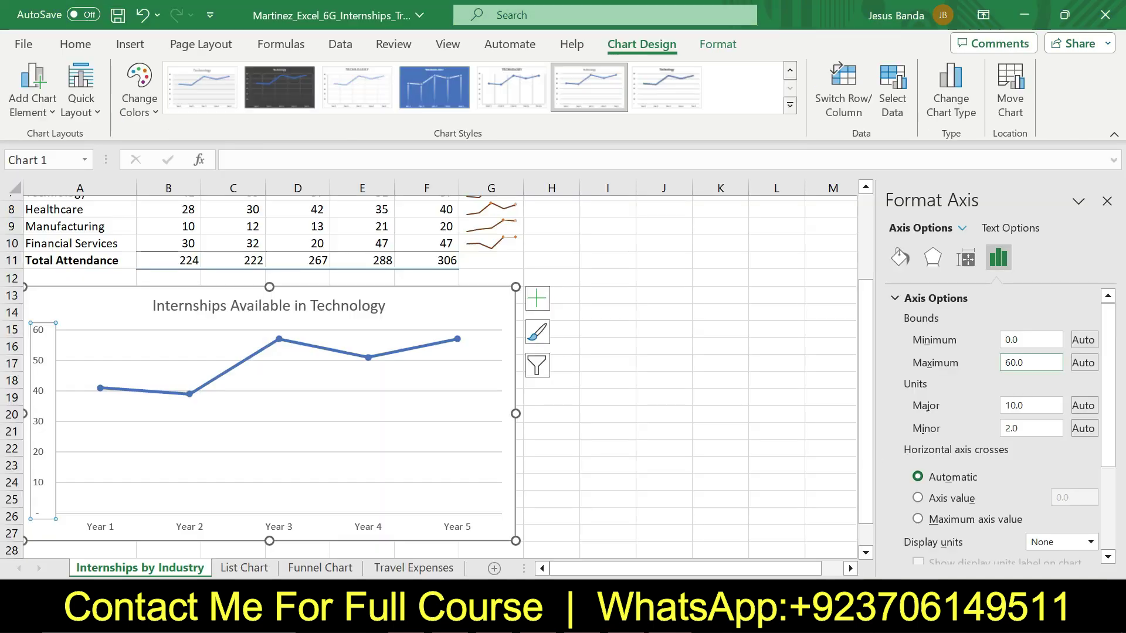
- Set the vertical axis minimum bound to 35 and check the major unit against the step 6 instruction in Word
double_click(1031, 339)
type("0")
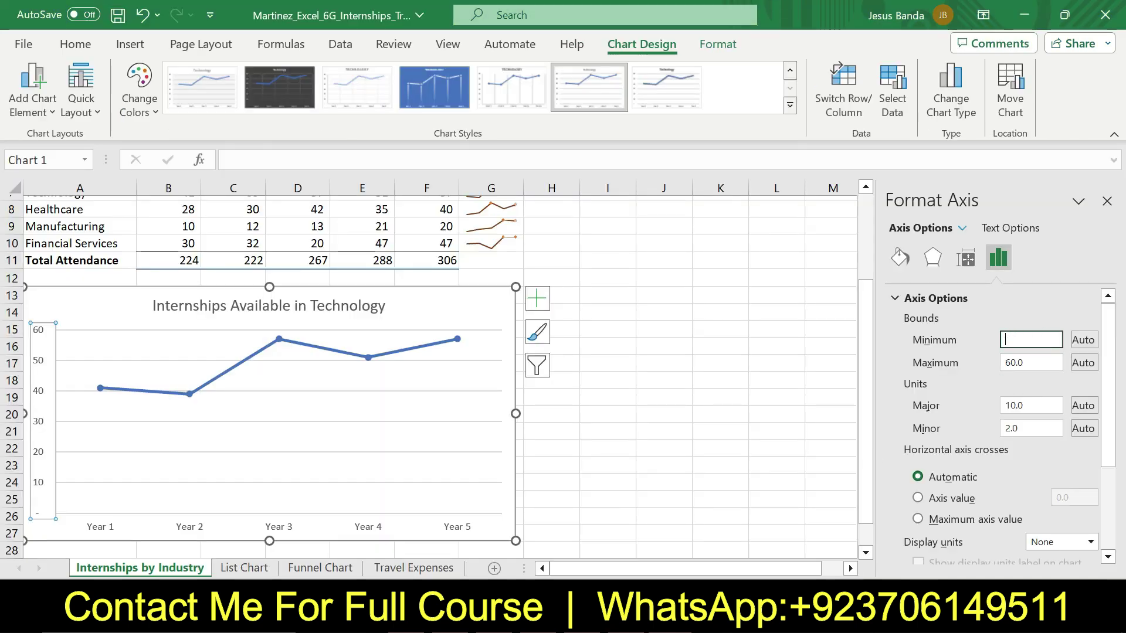
type("35")
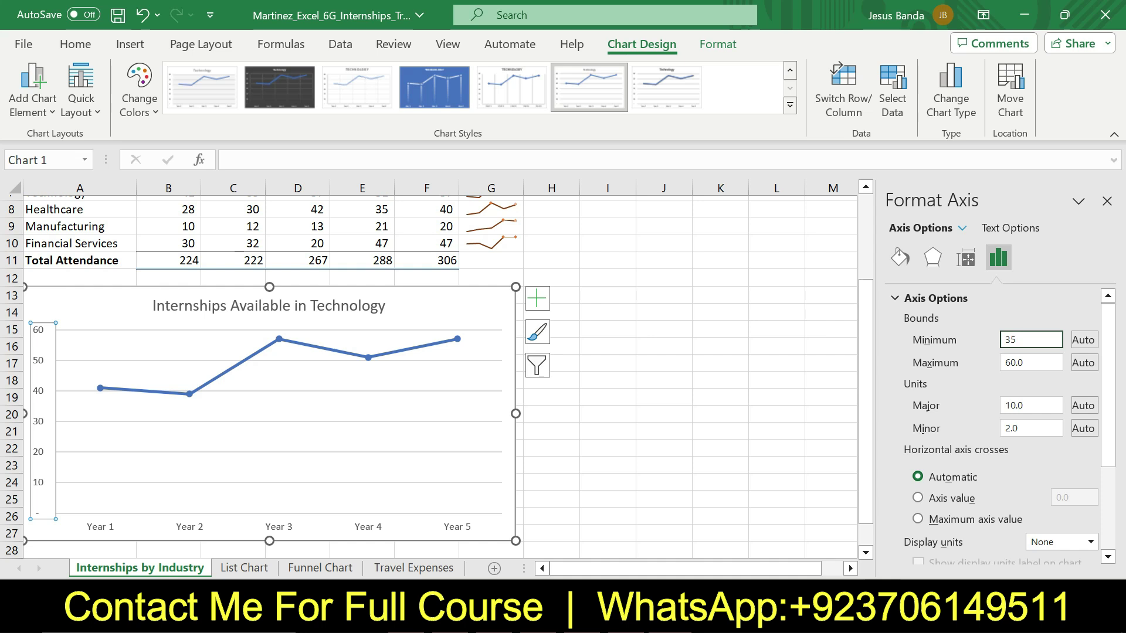
key("Return")
left_click(1034, 405)
key("alt+Tab")
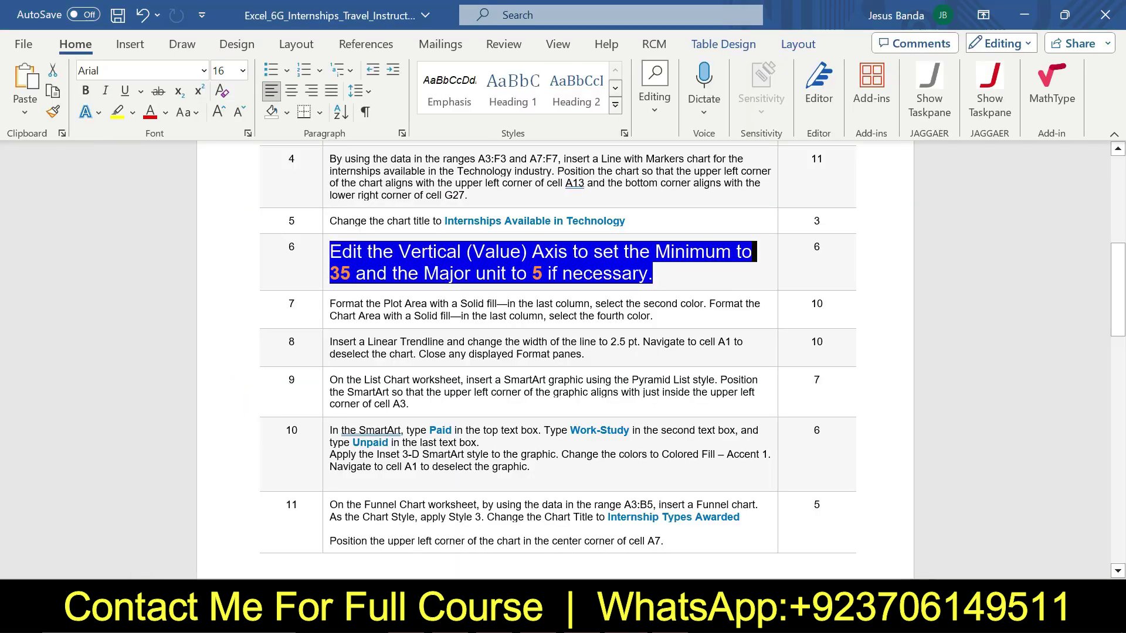
key("alt+Tab")
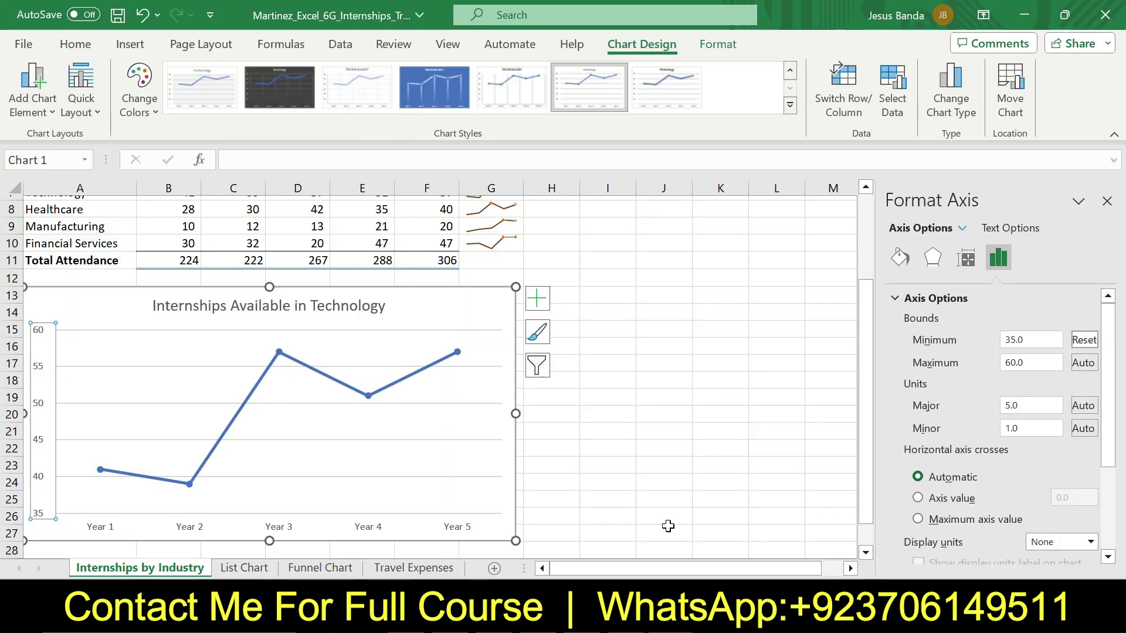
- Switch to Word and return the step 6 instruction to 9 pt with no highlight color
key("alt+Tab")
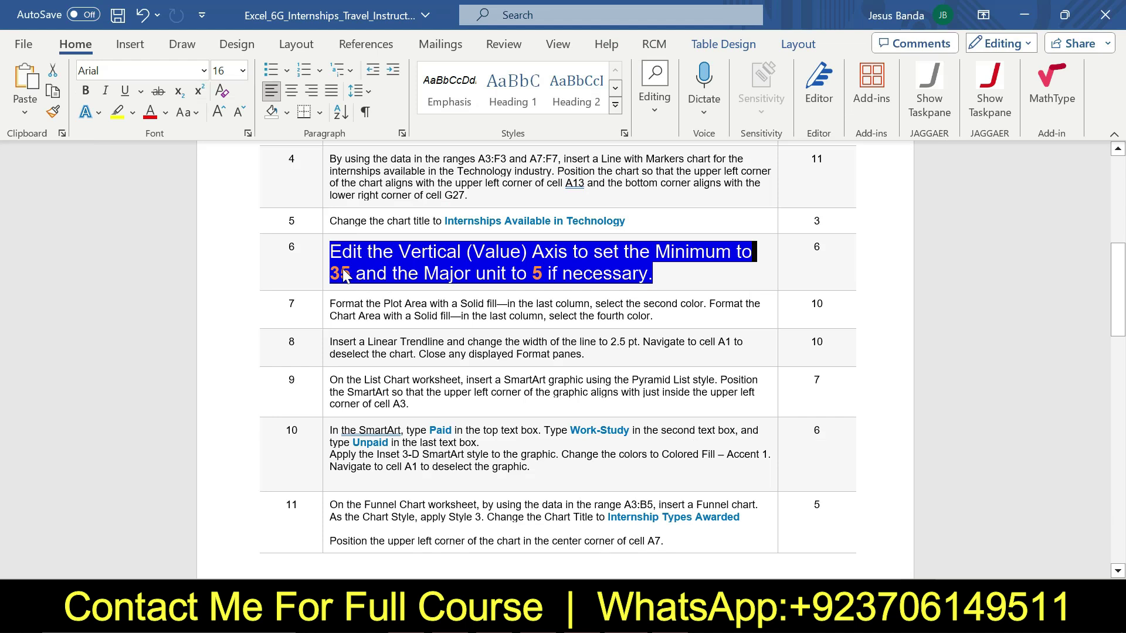
left_click(324, 264)
left_click(424, 214)
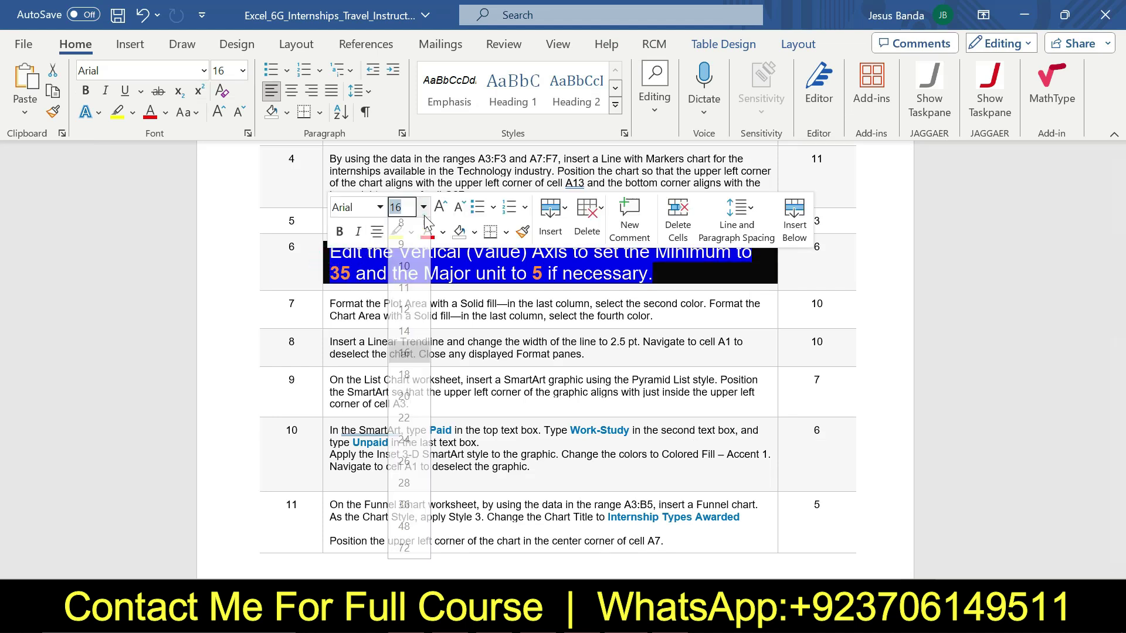
left_click(413, 248)
left_click(411, 232)
left_click(438, 373)
left_click(744, 326)
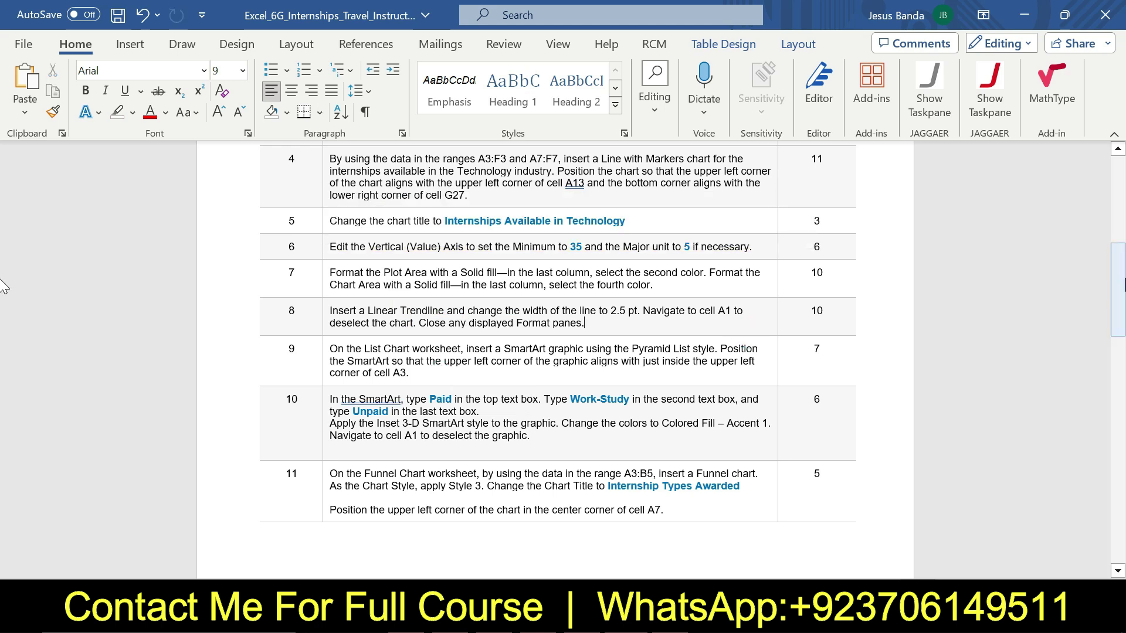
- Enlarge the step 7 instruction to 16 pt and highlight it in yellow
scroll(744, 327, "down", 3)
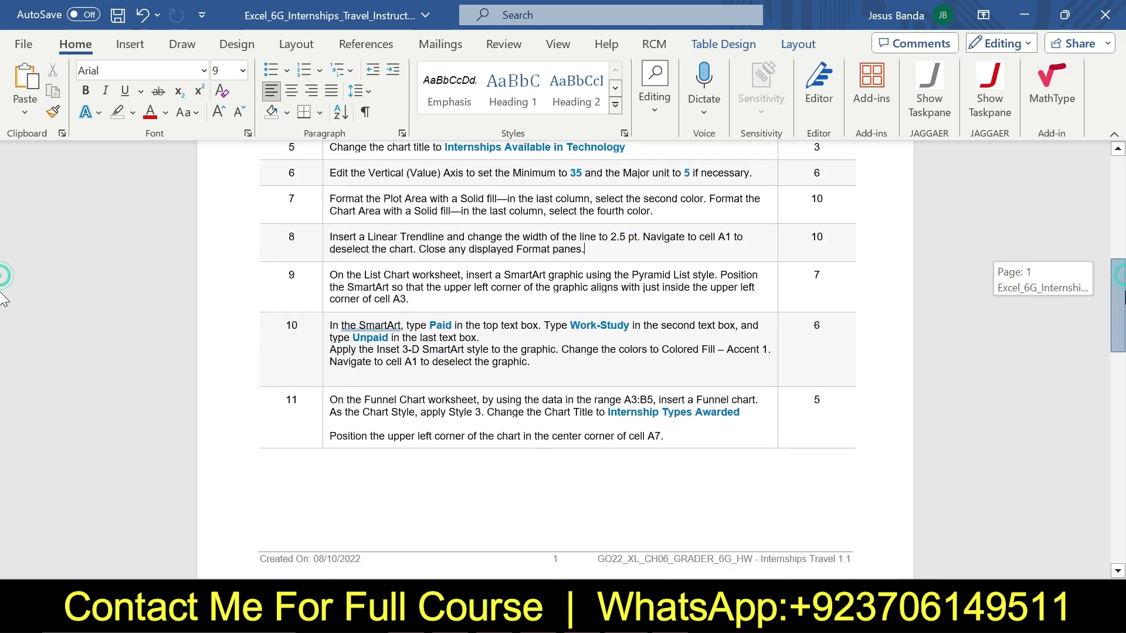
left_click(324, 211)
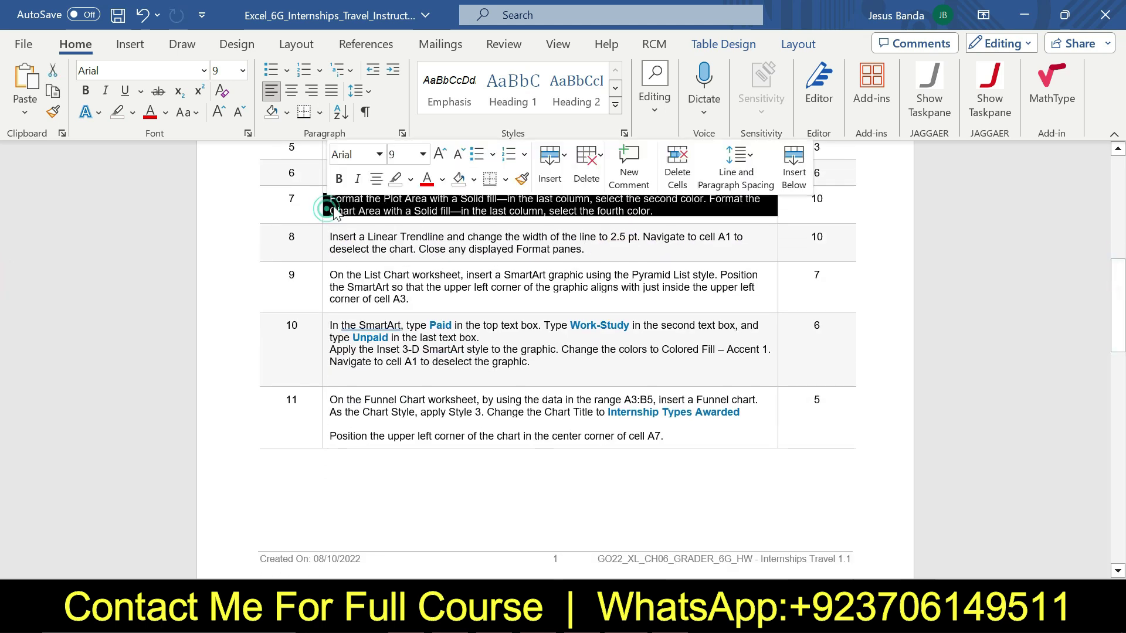
left_click(422, 155)
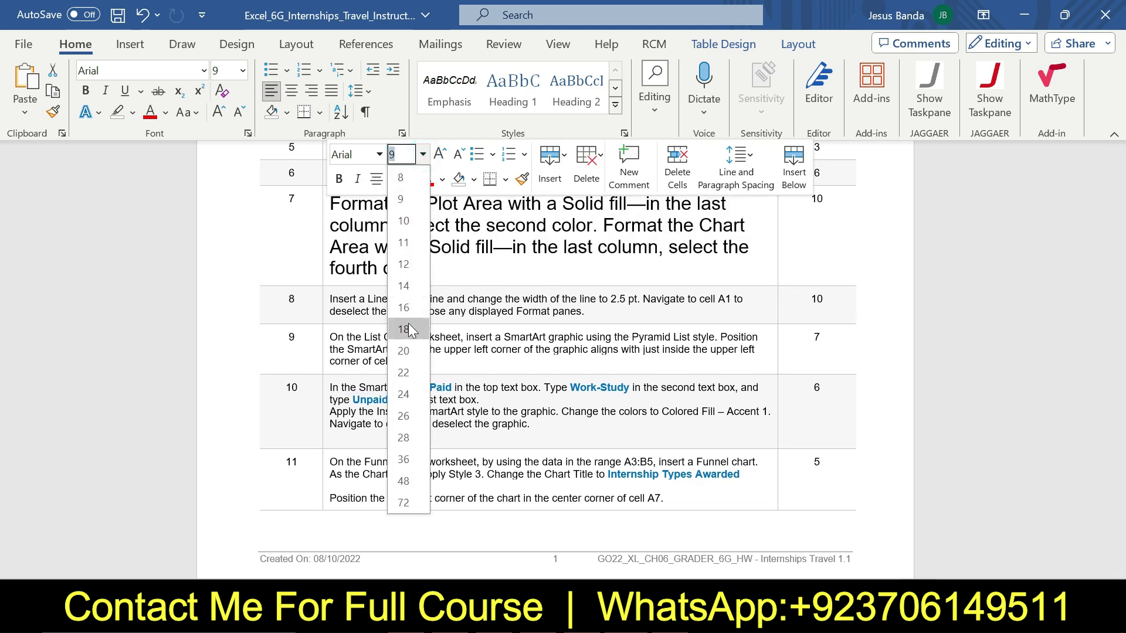
left_click(409, 309)
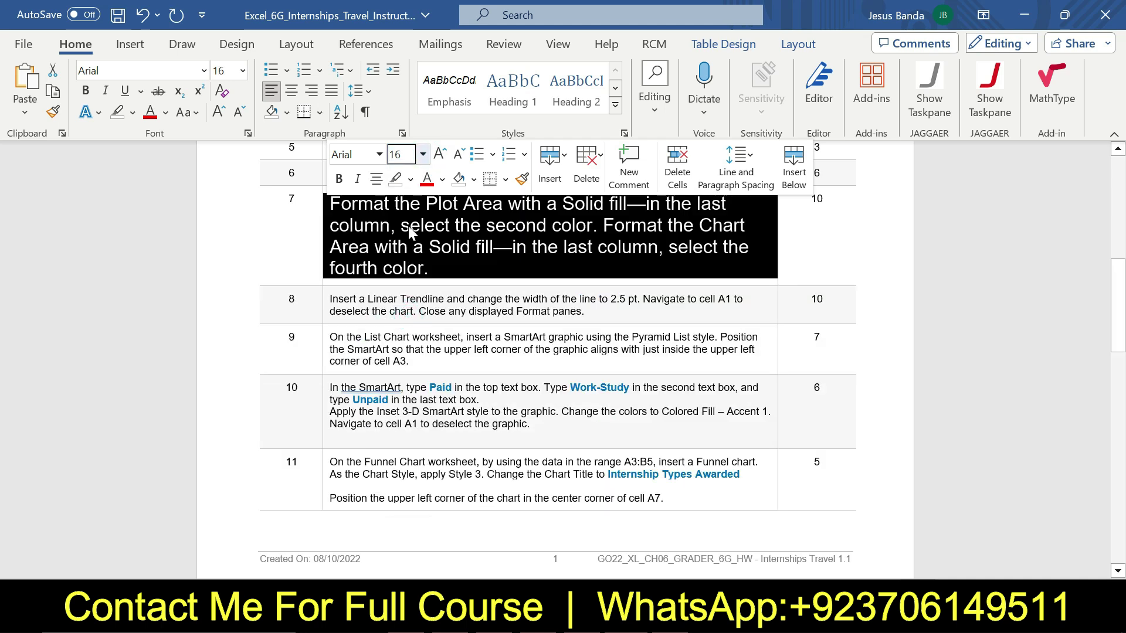
left_click(411, 178)
left_click(392, 239)
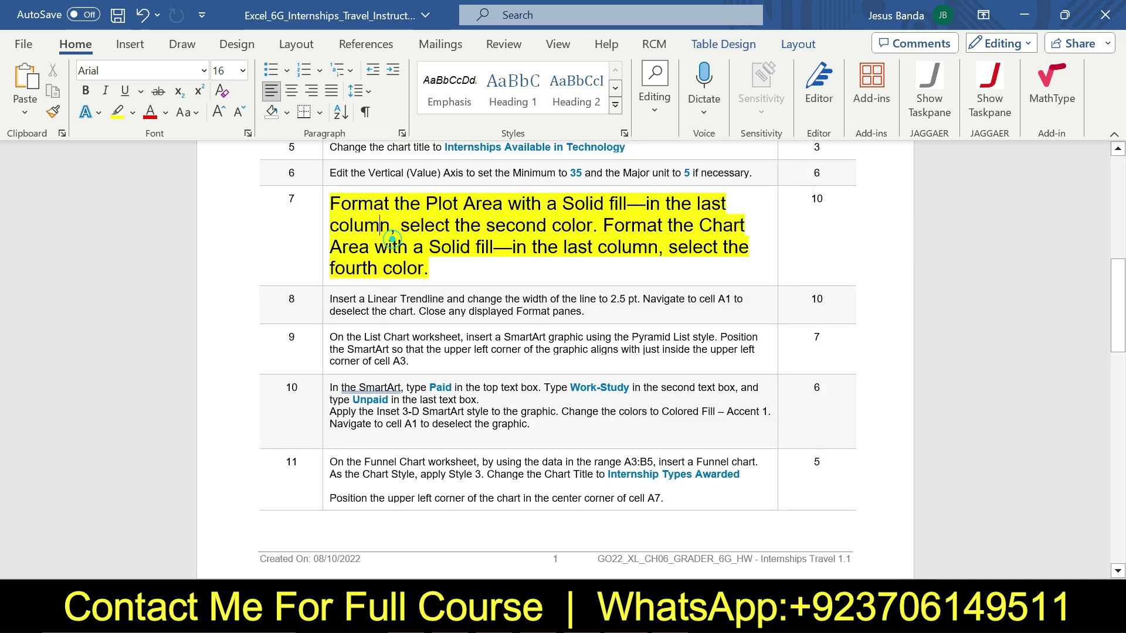
- Read the plot area part of step 7 and give the Excel chart's plot area a solid fill in the last column's second theme color
left_click_drag(330, 204, 593, 225)
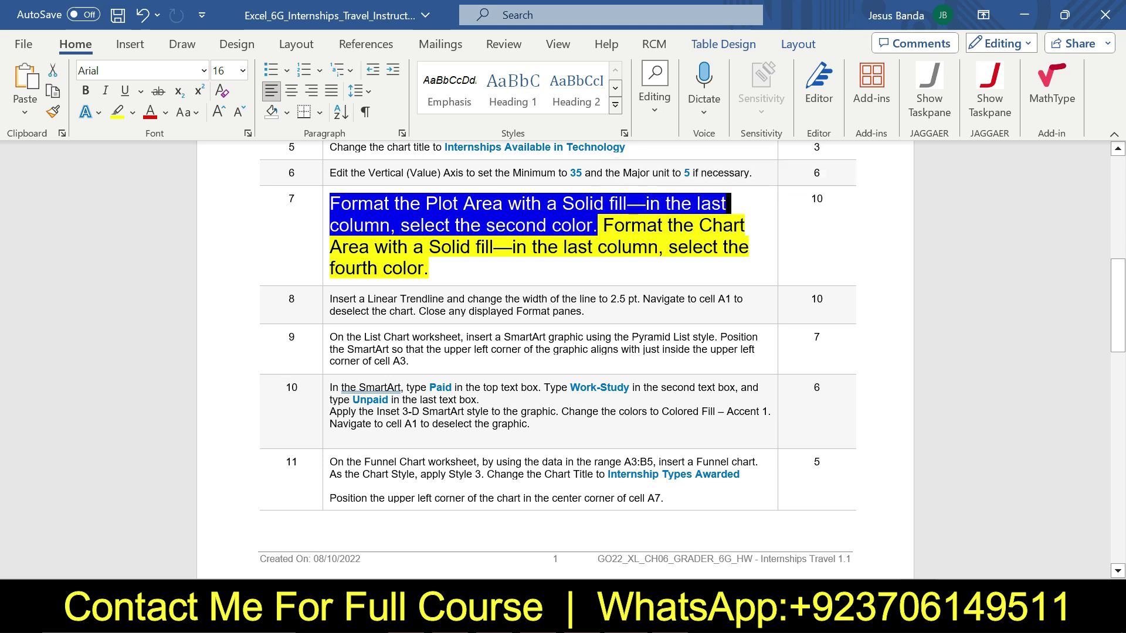
key("alt+Tab")
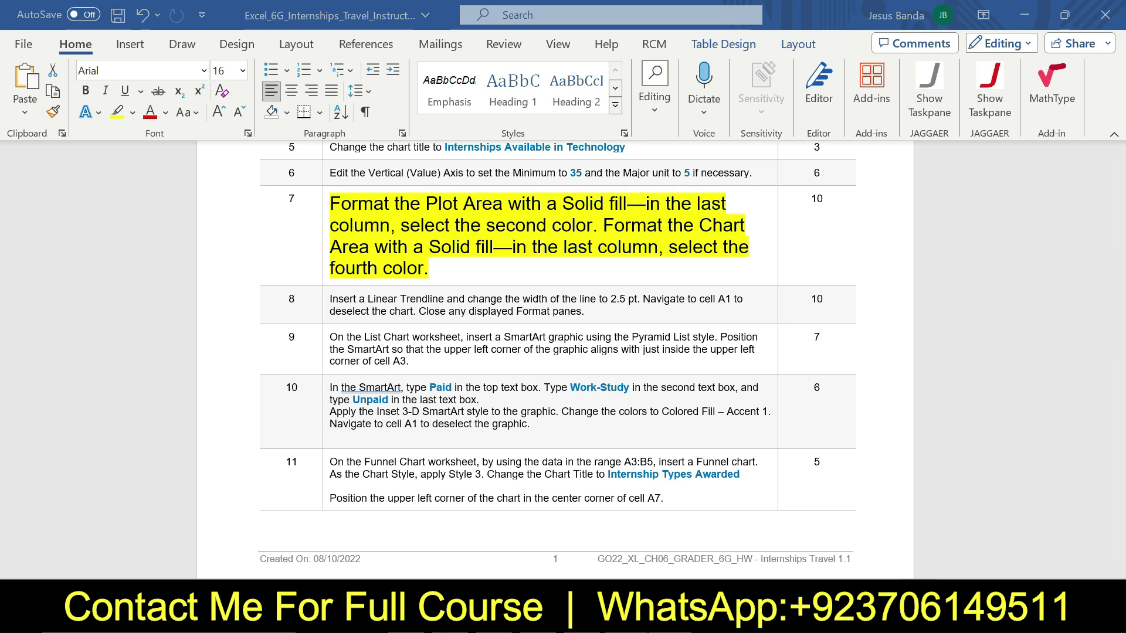
left_click(335, 341)
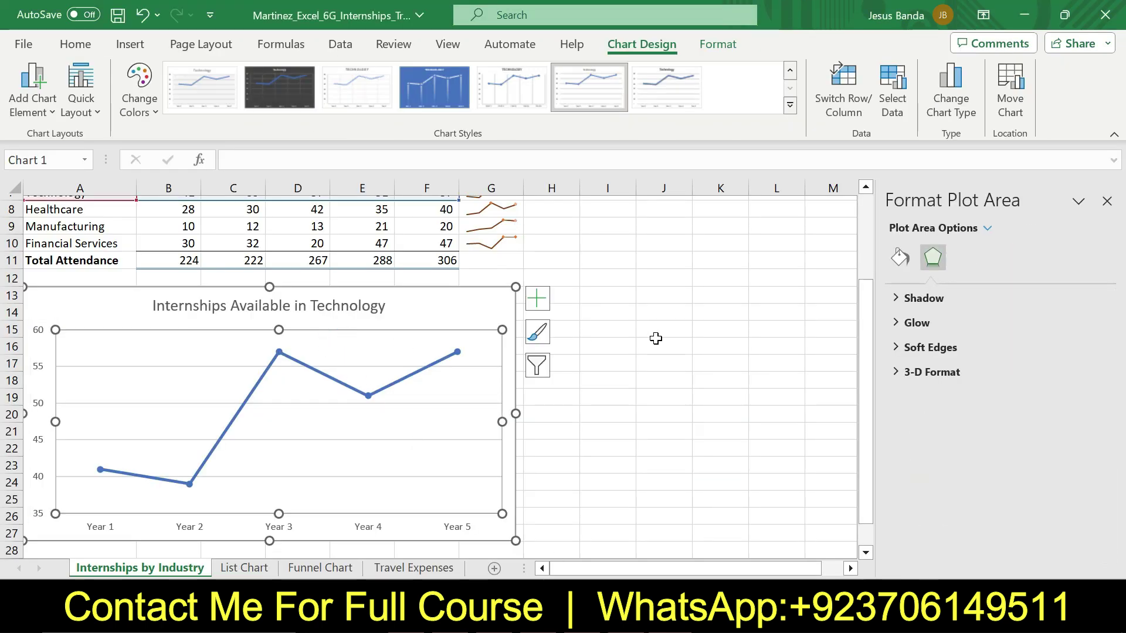
left_click(899, 262)
left_click(899, 298)
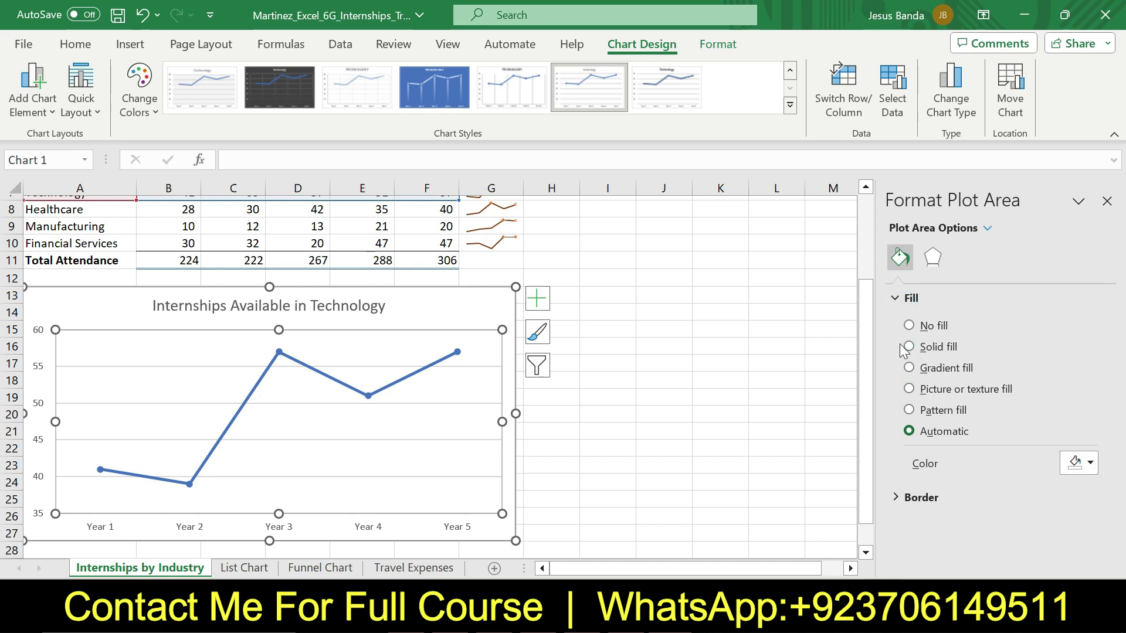
left_click(910, 346)
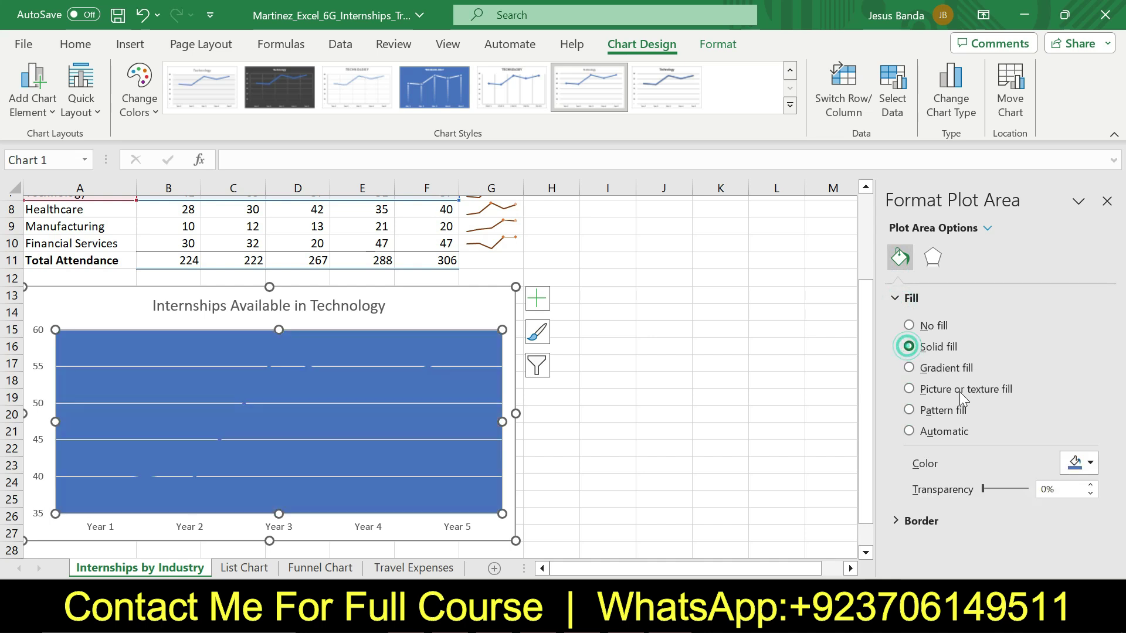
left_click(1079, 463)
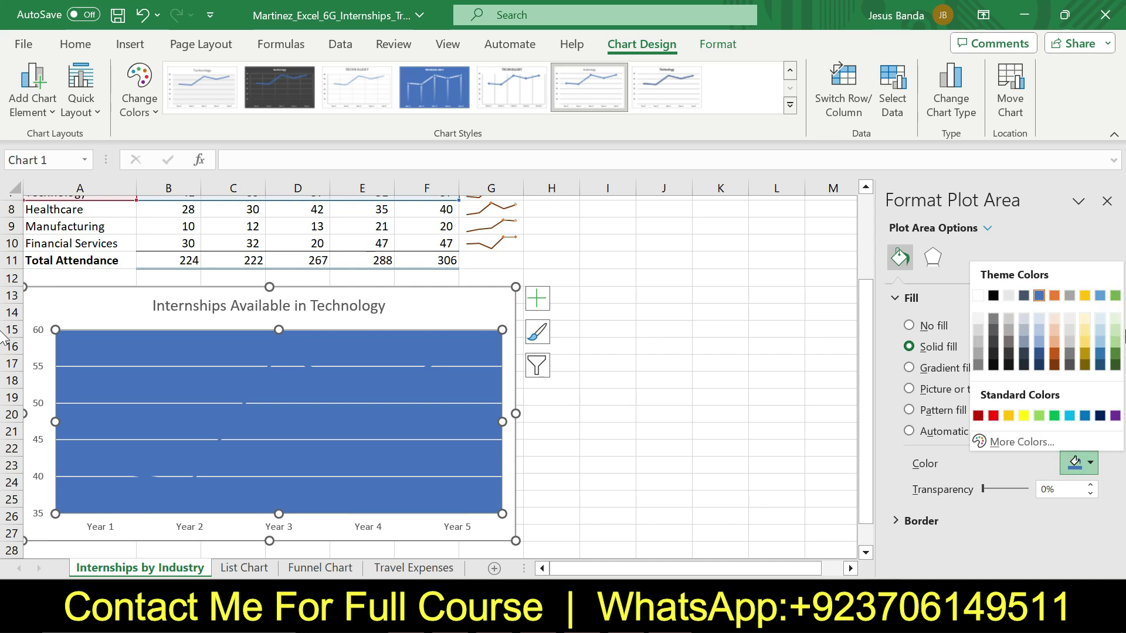
left_click(1115, 319)
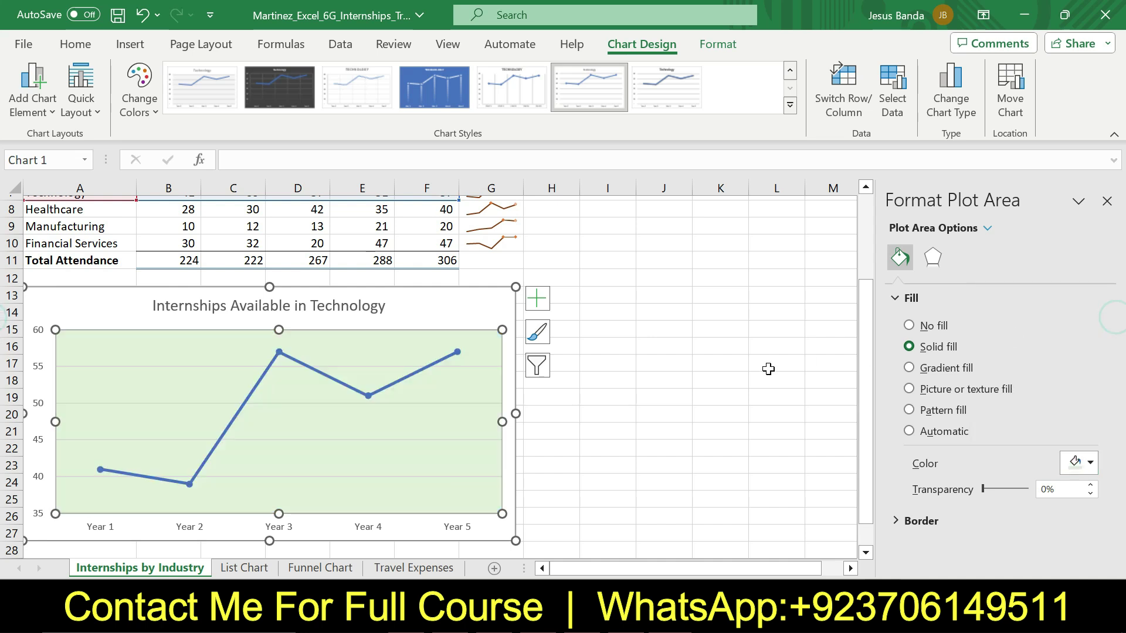
- Read the chart area part of step 7 in Word and give the Excel chart area a solid fill in the last column's fourth theme color
key("alt+Tab")
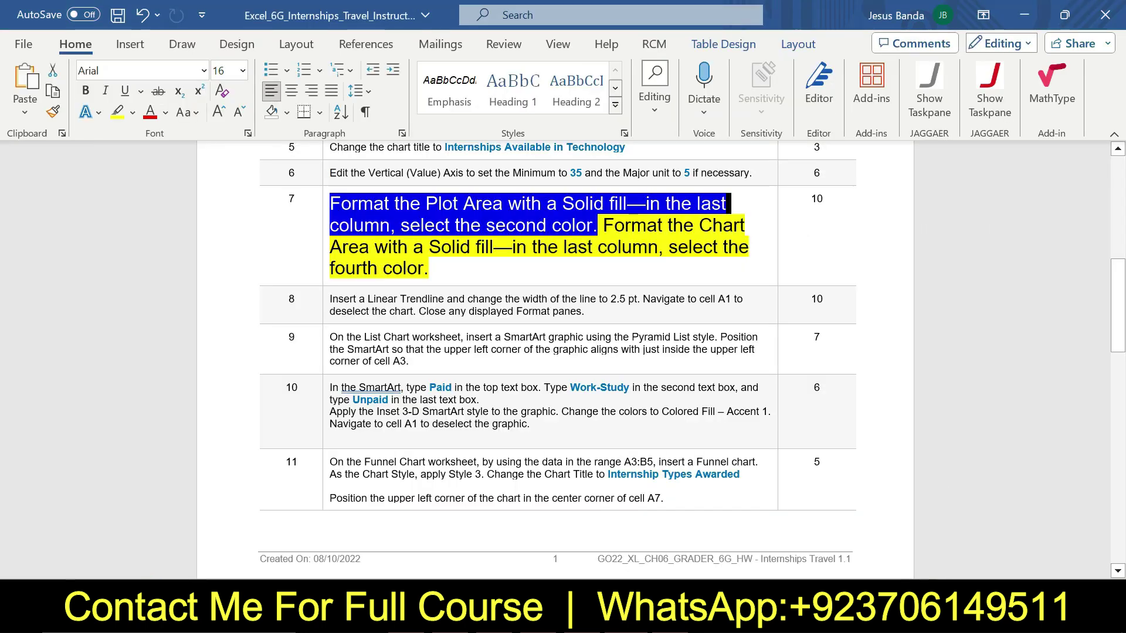
left_click_drag(603, 225, 428, 268)
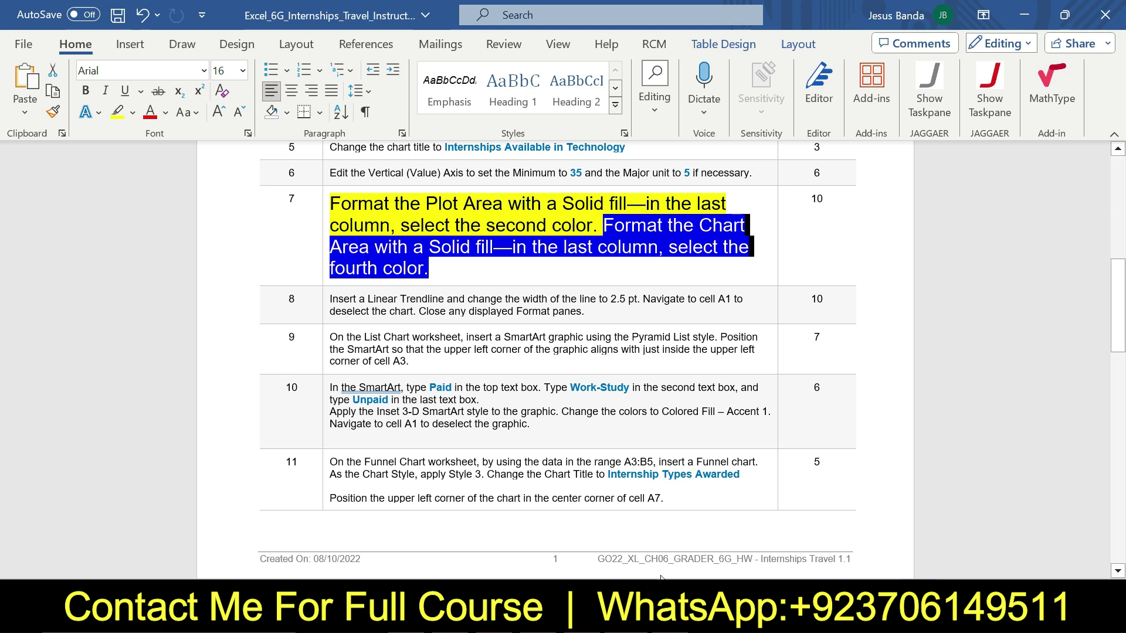
key("alt+Tab")
left_click(474, 315)
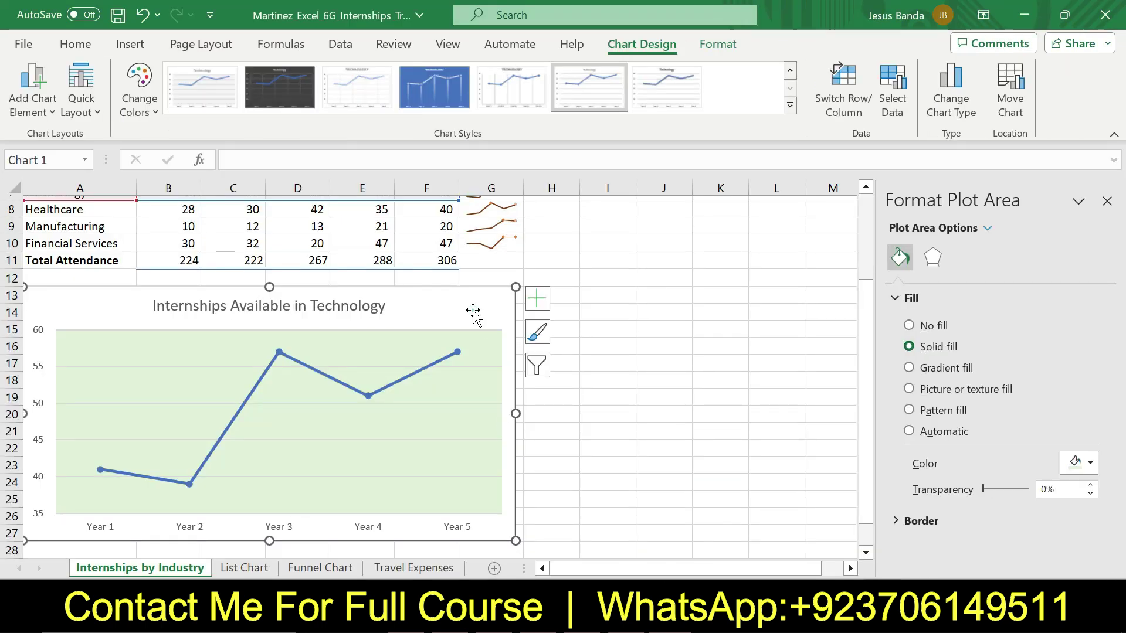
left_click(909, 347)
left_click(1077, 462)
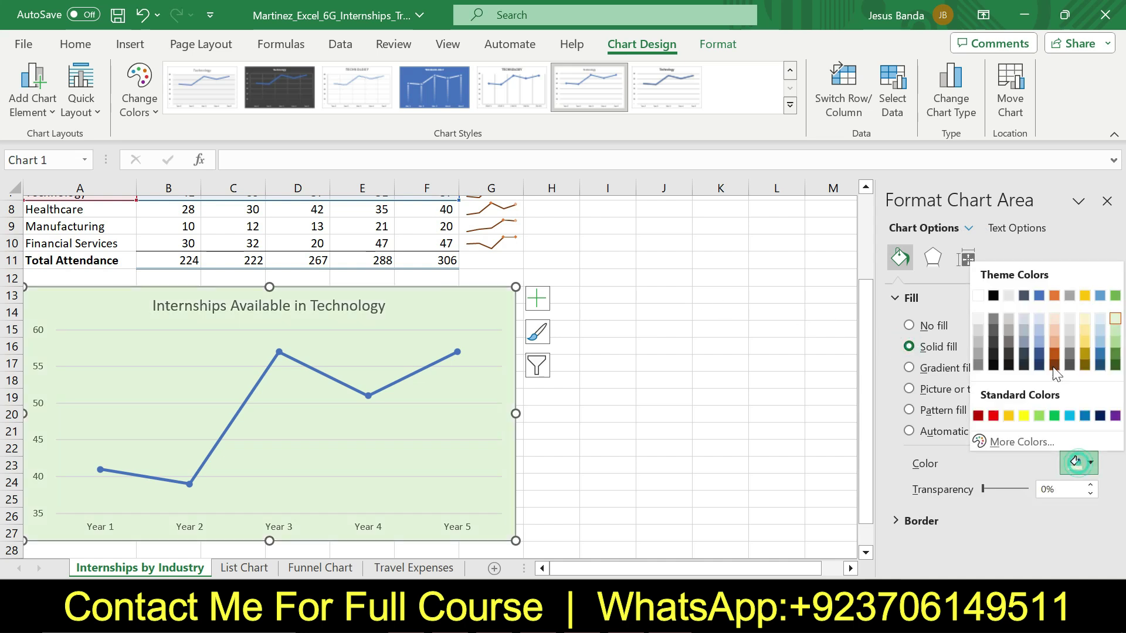
left_click(1115, 342)
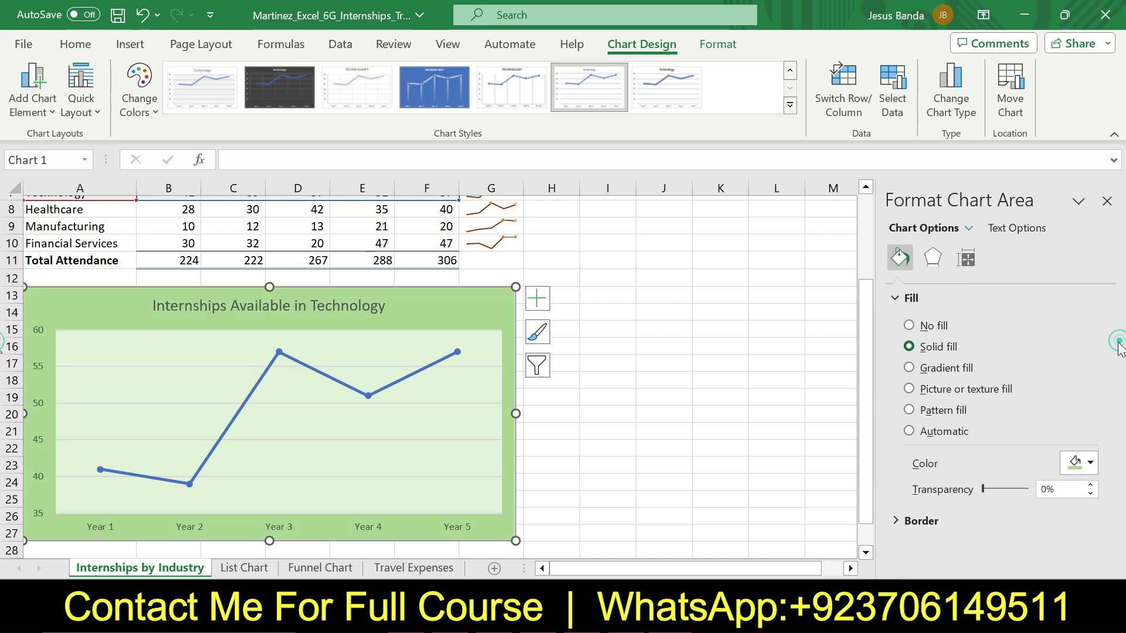
left_click(687, 369)
- Switch to Word and return the step 7 instruction to 9 pt with no highlight color
key("alt+Tab")
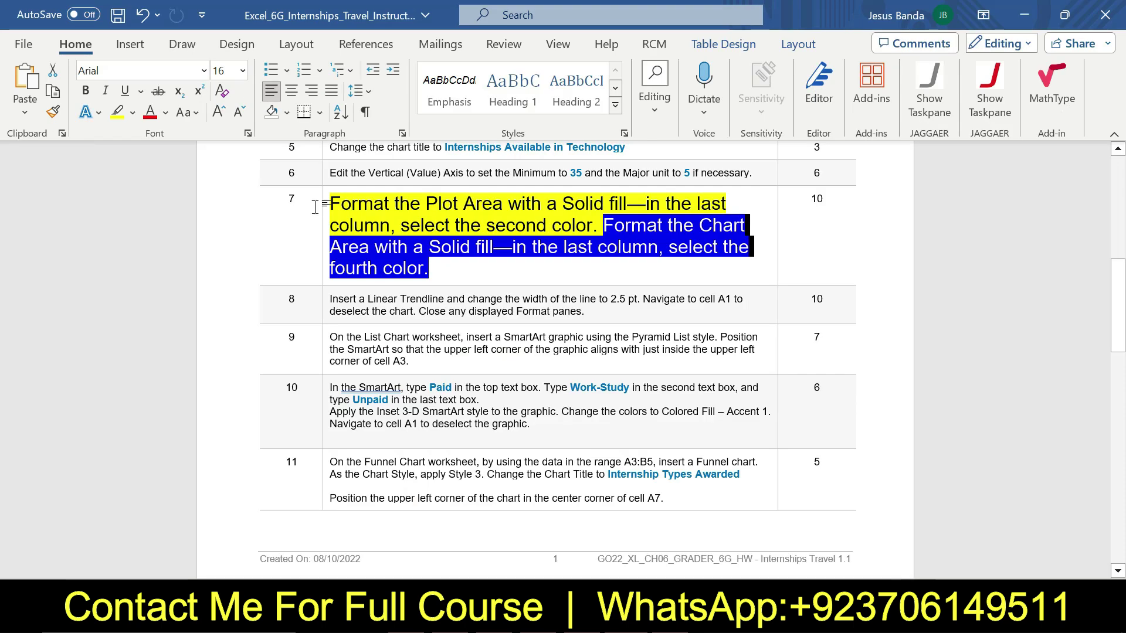
left_click(325, 210)
left_click(424, 153)
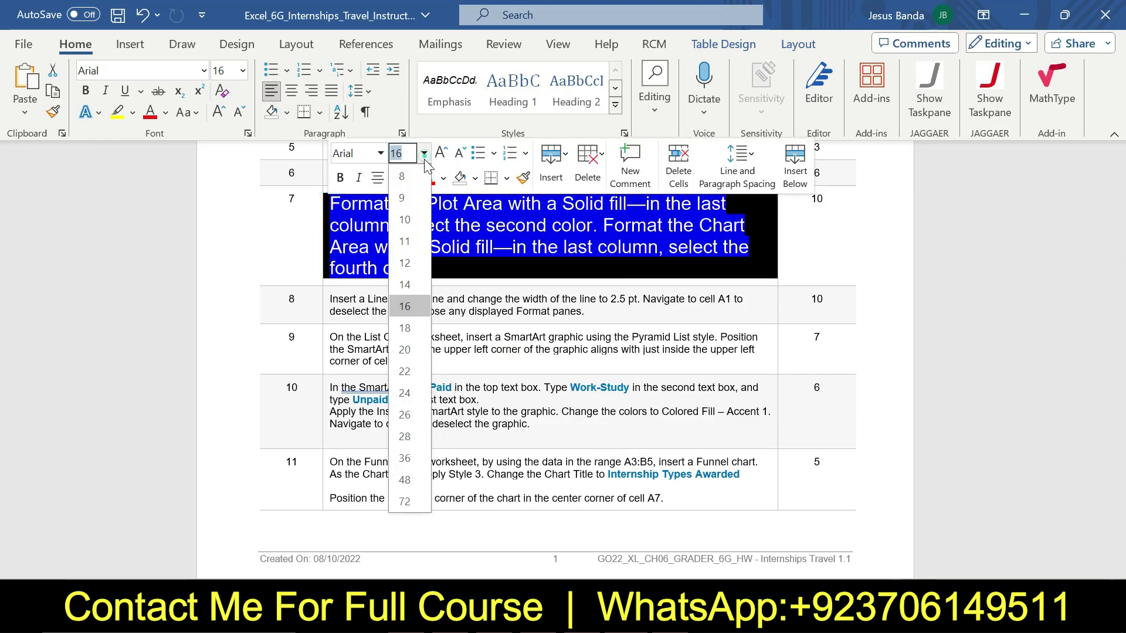
left_click(418, 200)
left_click(412, 177)
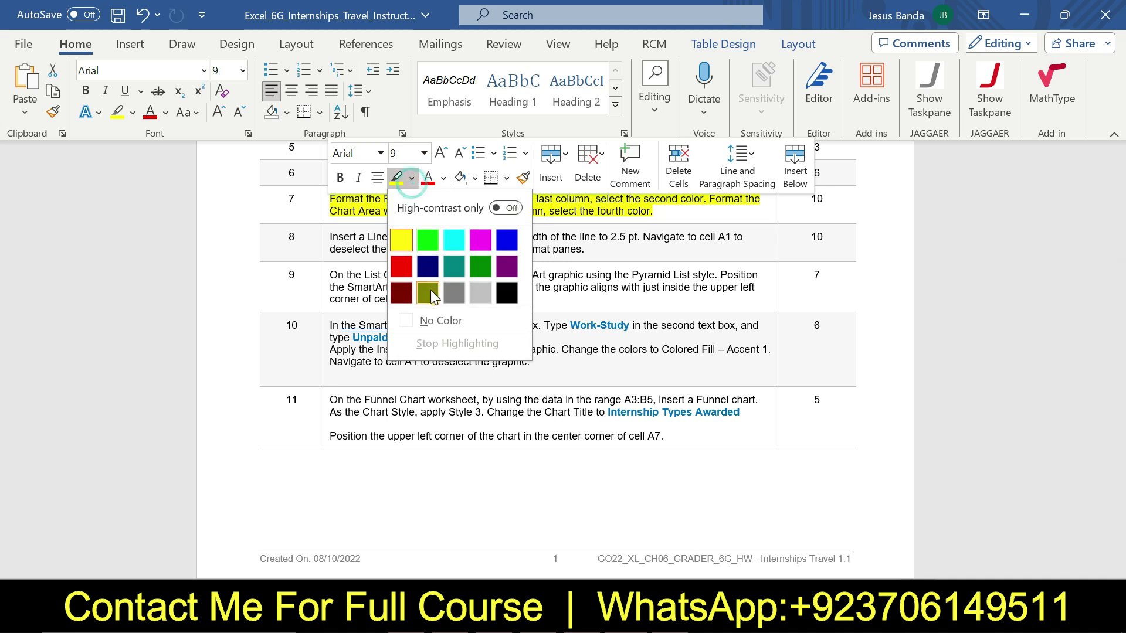
left_click(439, 321)
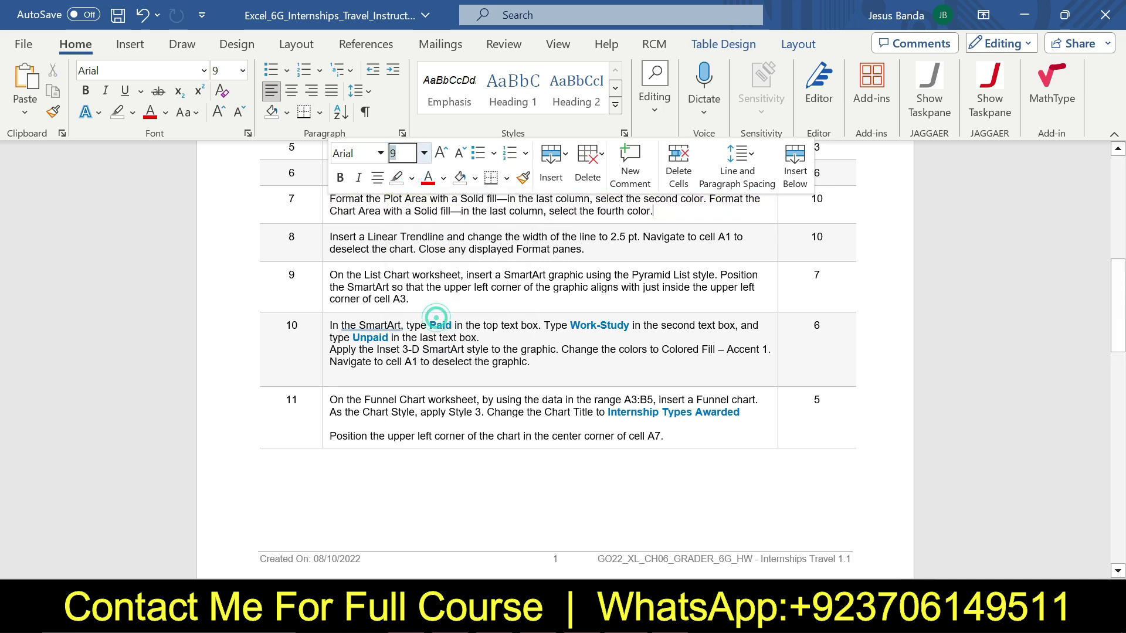
- Enlarge the step 8 instruction to 16 pt and highlight it in yellow
left_click(325, 242)
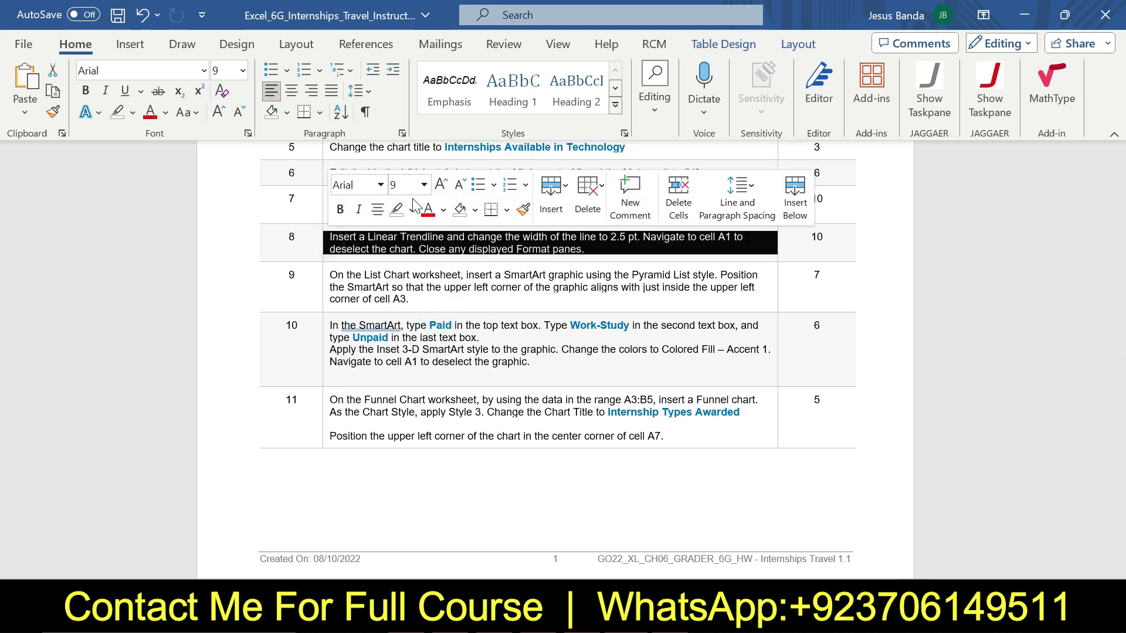
left_click(423, 185)
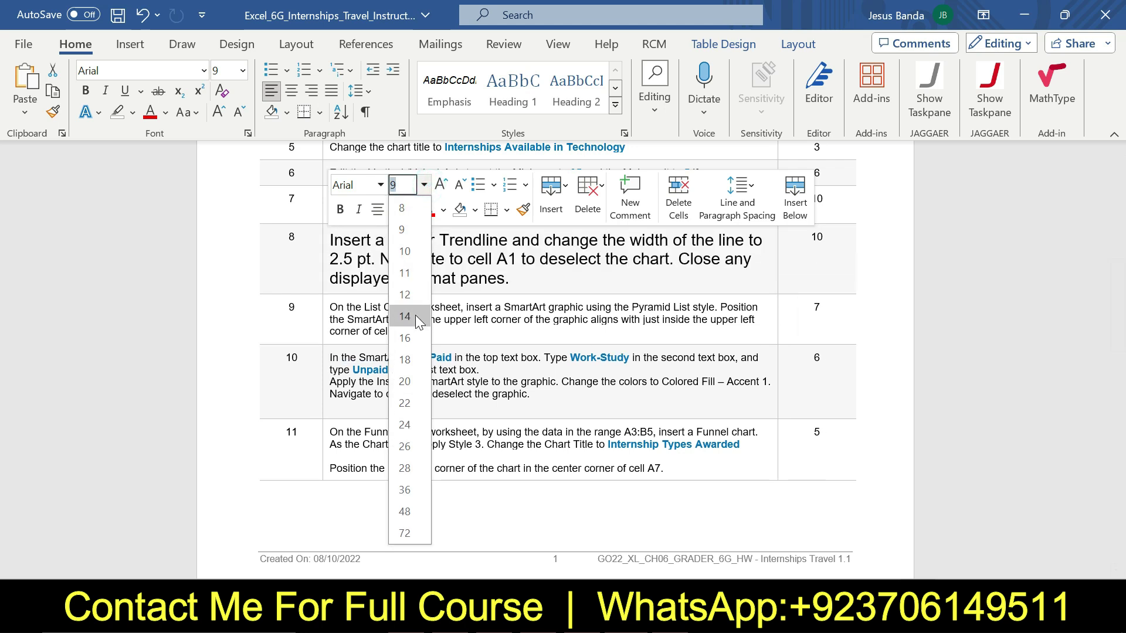
left_click(413, 334)
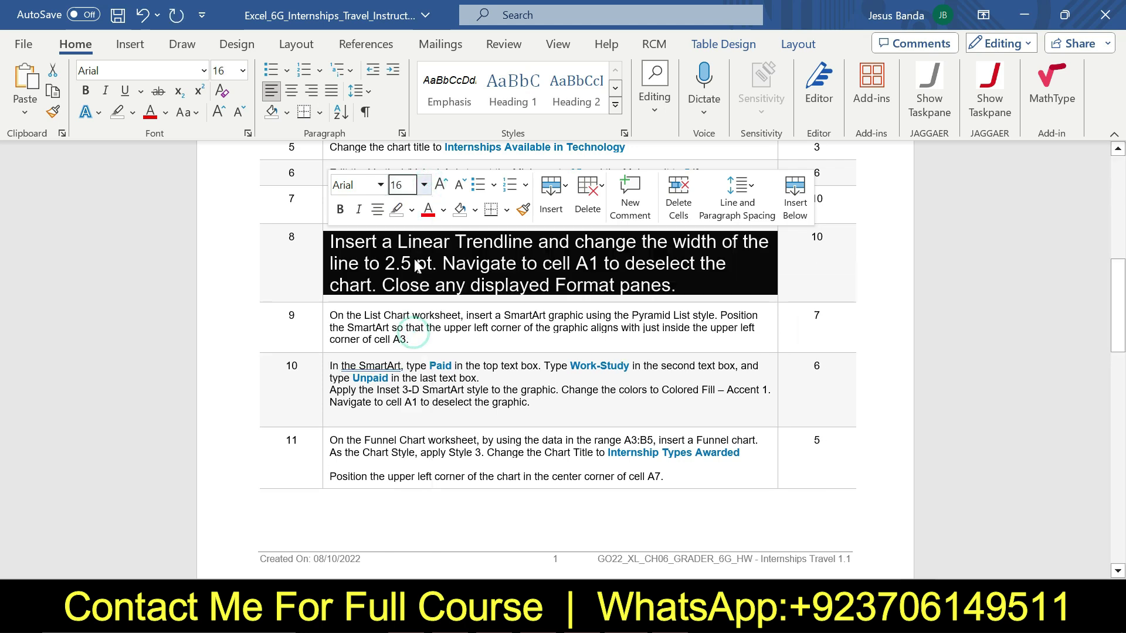
left_click(412, 209)
left_click(402, 267)
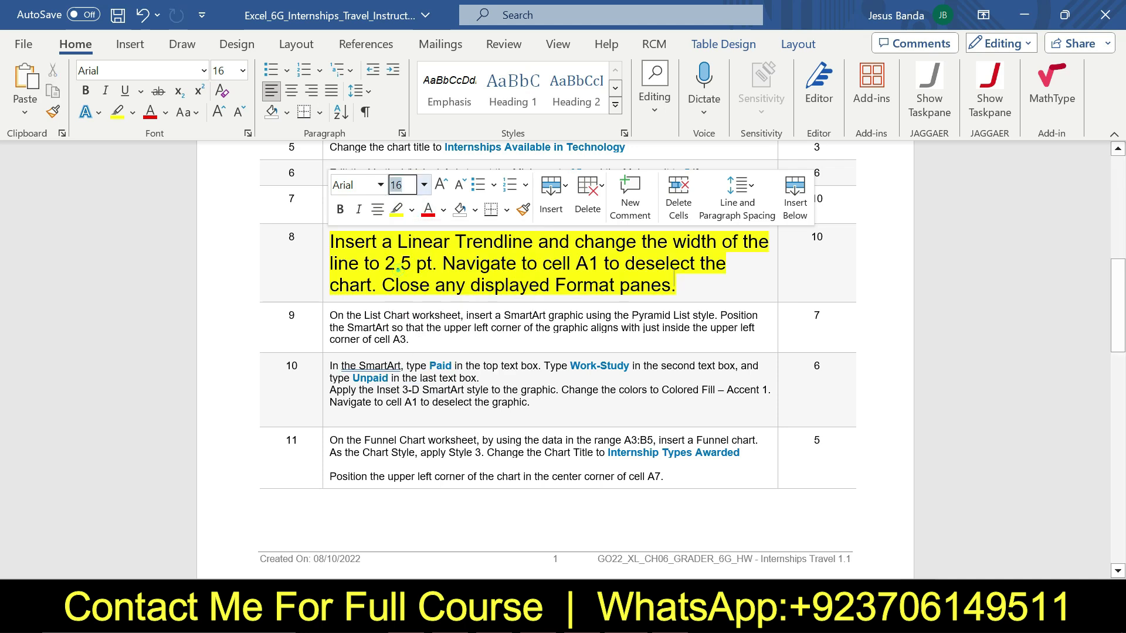
left_click(399, 269)
- Read the trendline part of step 8 and add a Linear trendline to the Technology line chart in Excel
left_click_drag(332, 242, 441, 269)
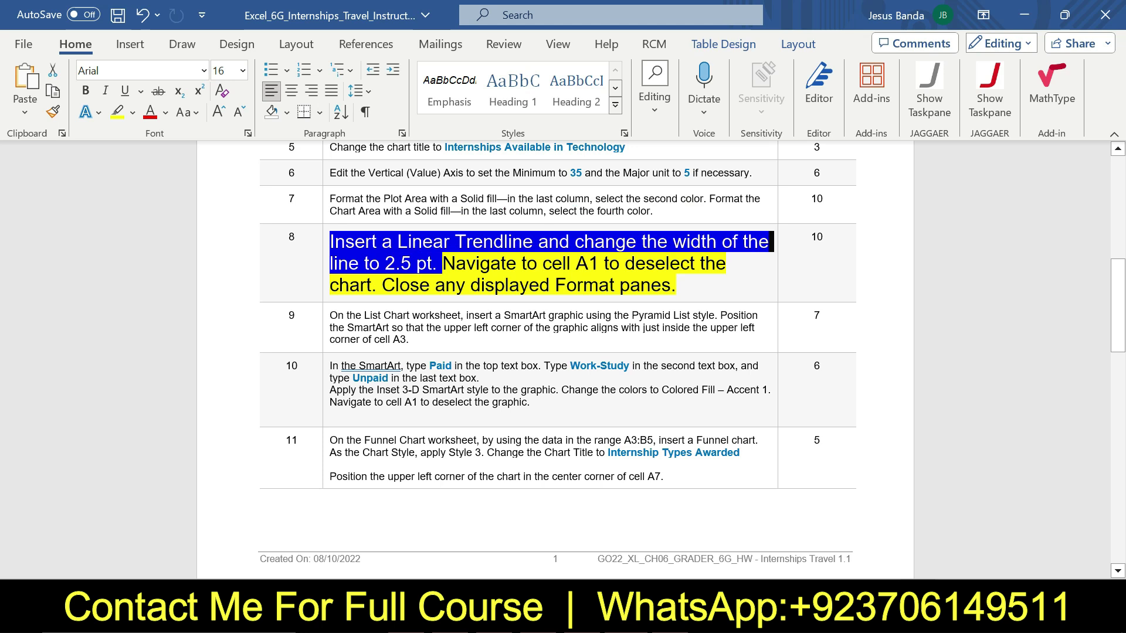
left_click(648, 619)
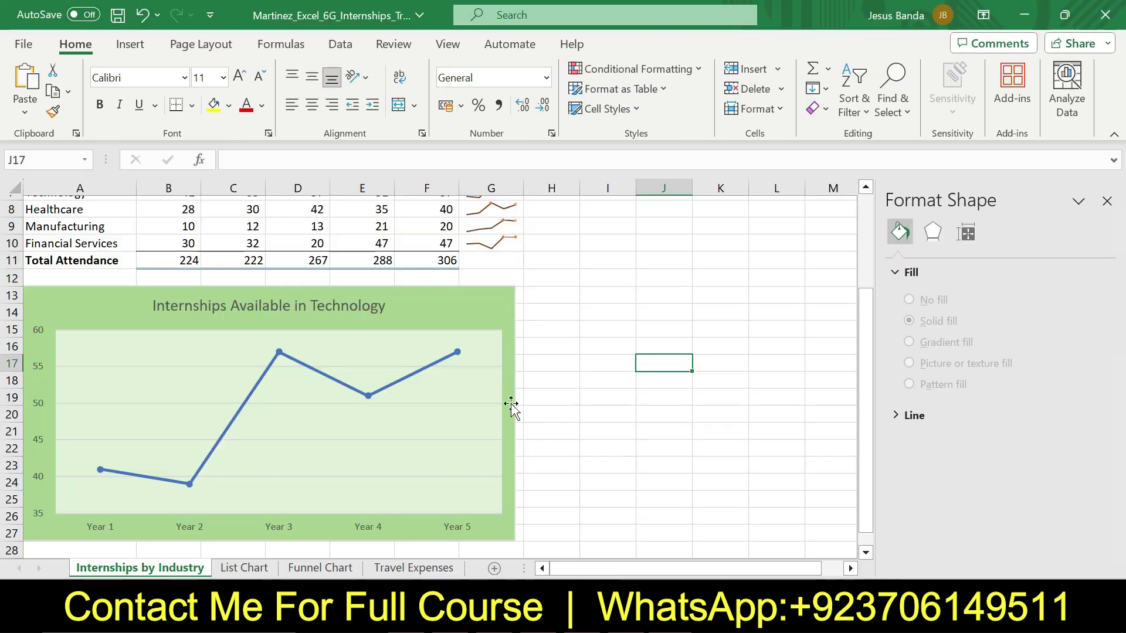
left_click(485, 317)
left_click(537, 299)
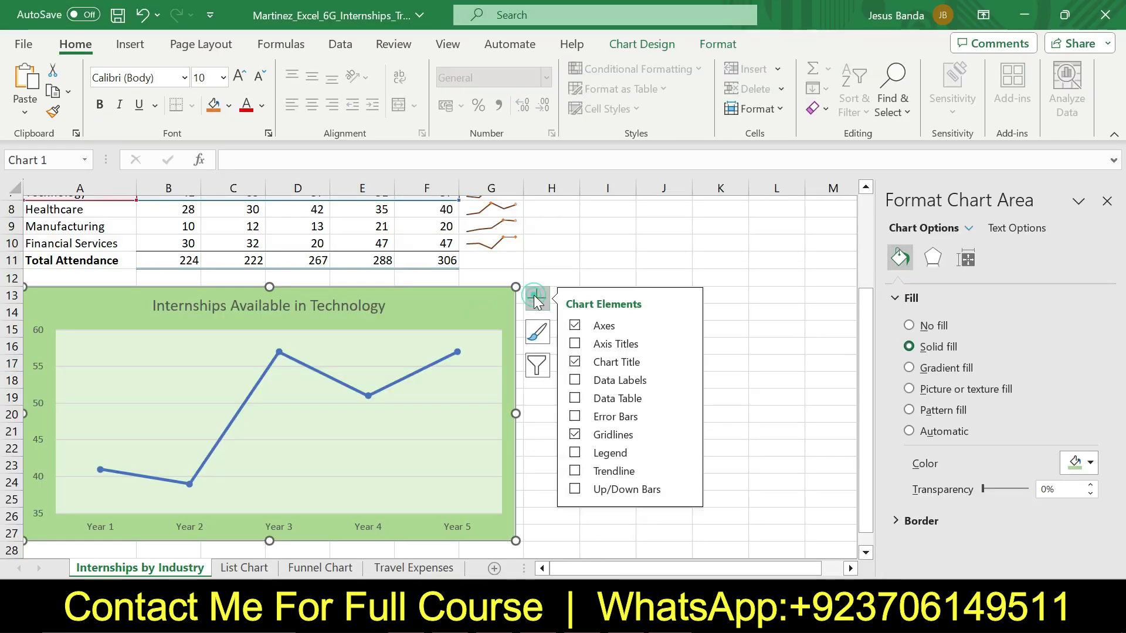
left_click(574, 472)
left_click(689, 471)
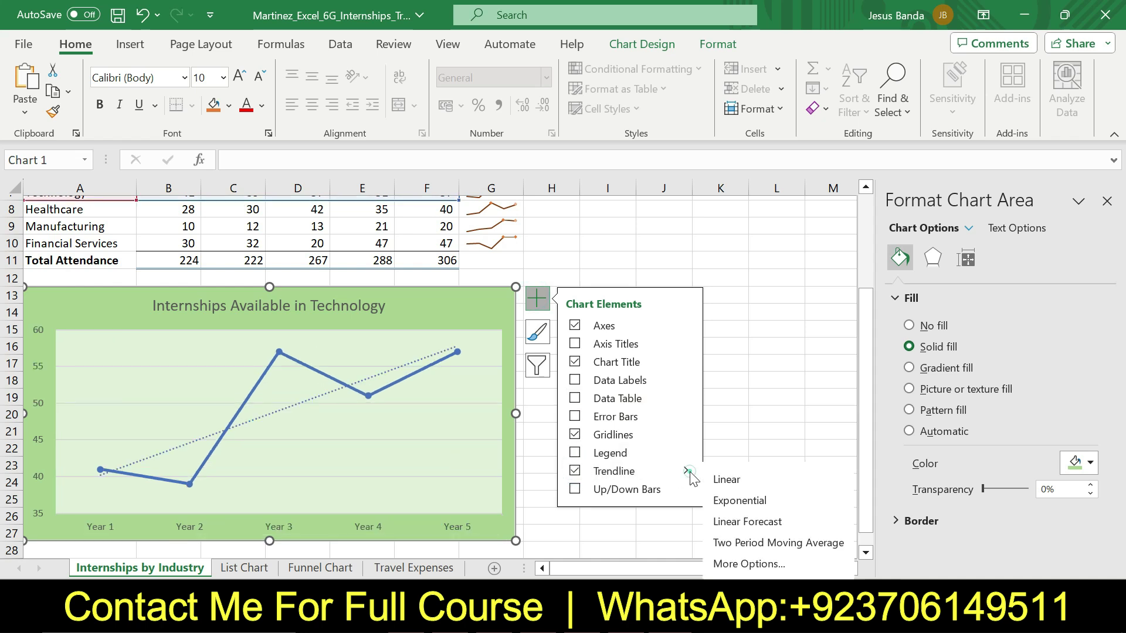
left_click(726, 478)
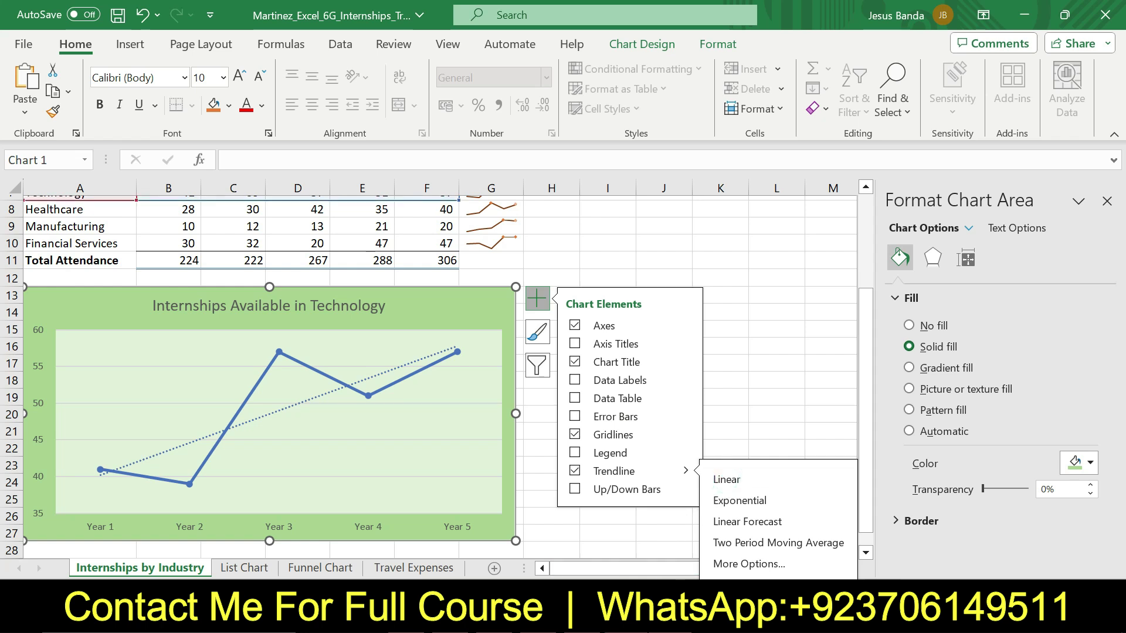
- Read the navigation part of step 8 in Word and deselect the Excel chart by selecting cell A1
key("alt+Tab")
left_click_drag(443, 263, 371, 285)
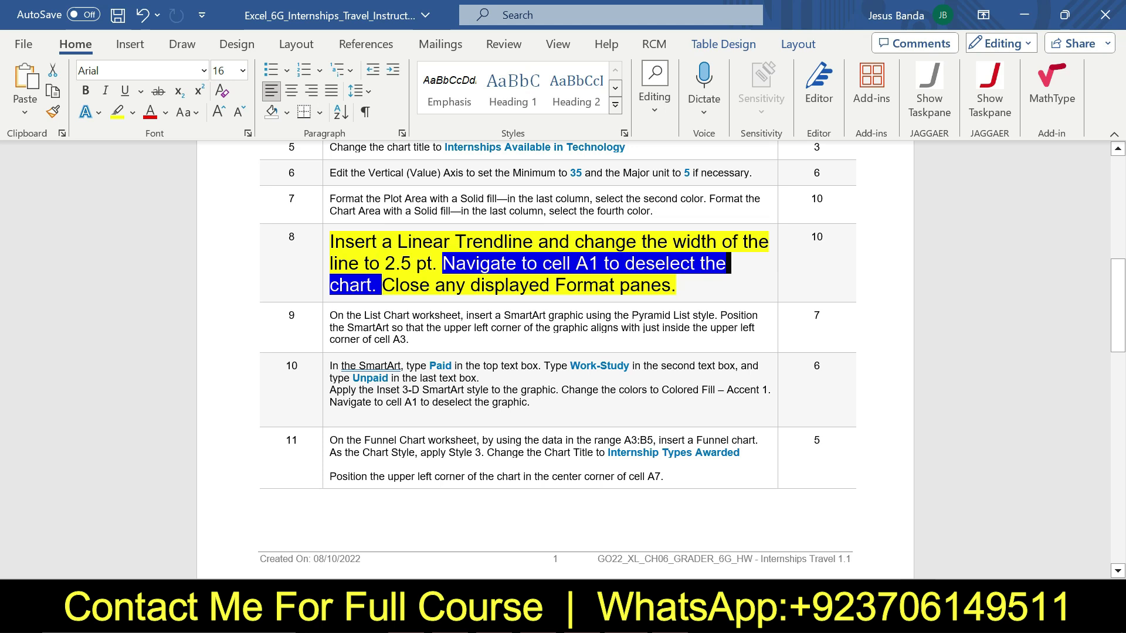
key("alt+Tab")
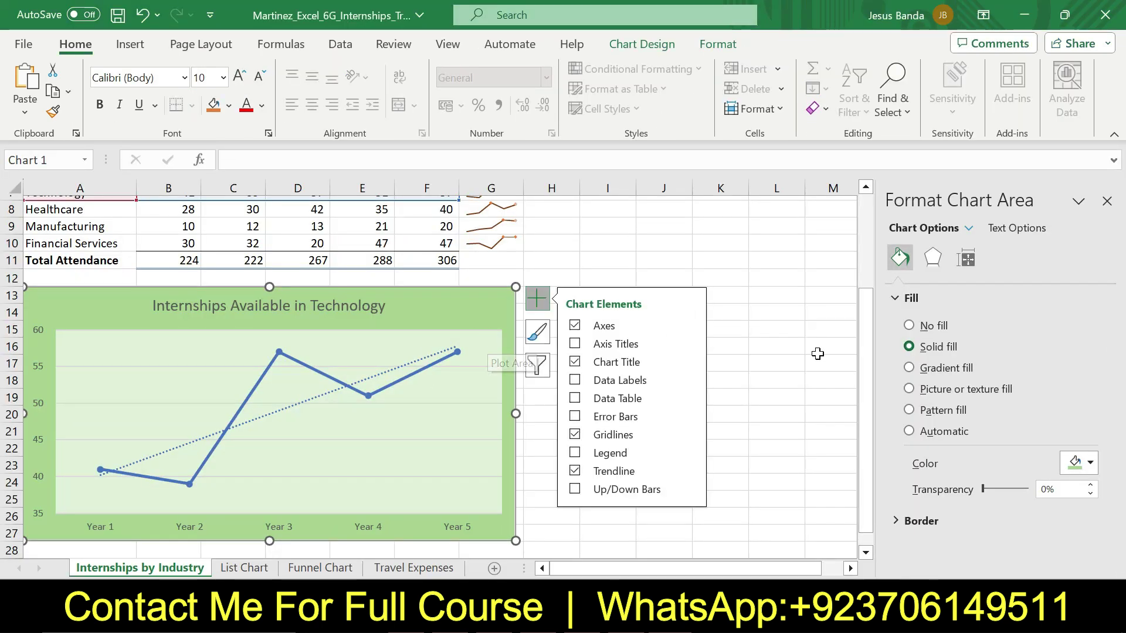
left_click_drag(867, 392, 863, 239)
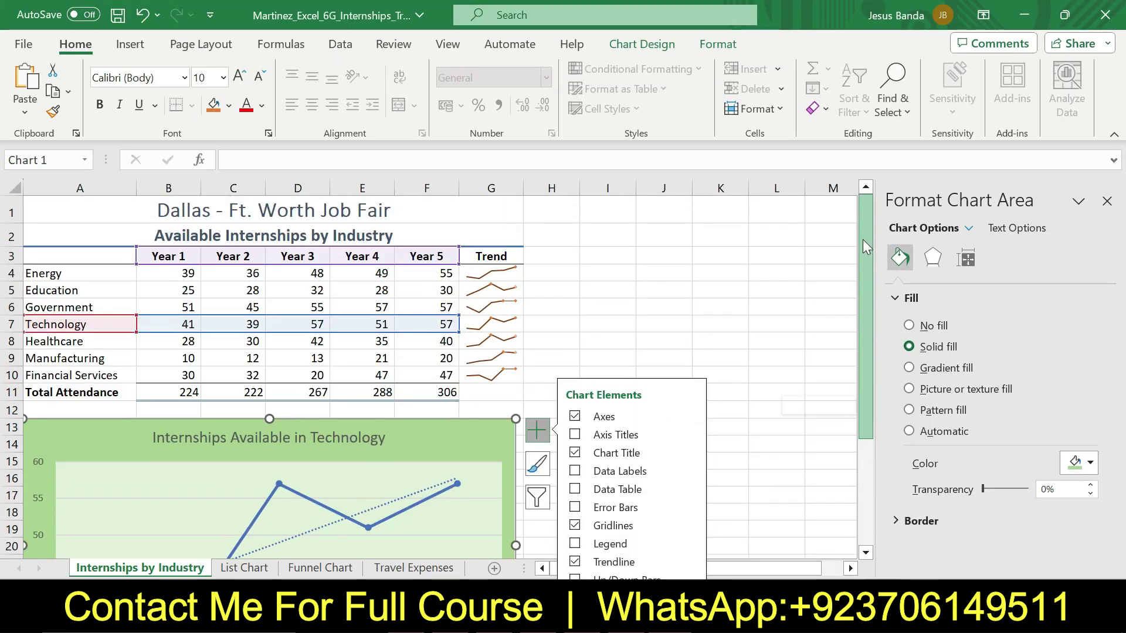
left_click(85, 203)
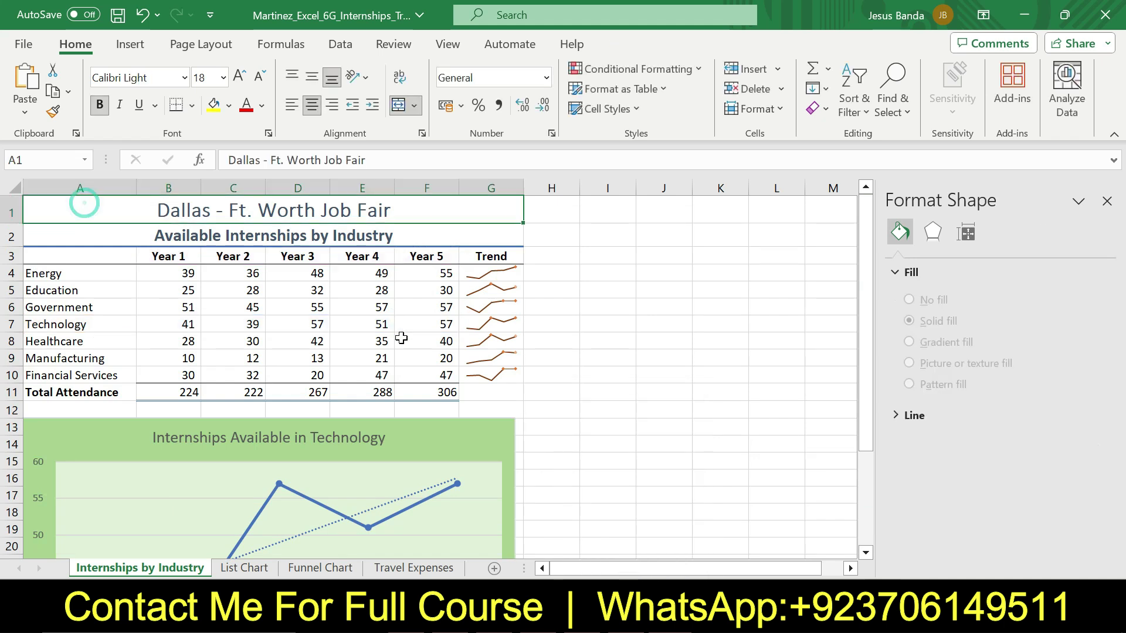
- Read the last sentence of step 8 in Word and close the displayed Format pane in Excel
key("alt+Tab")
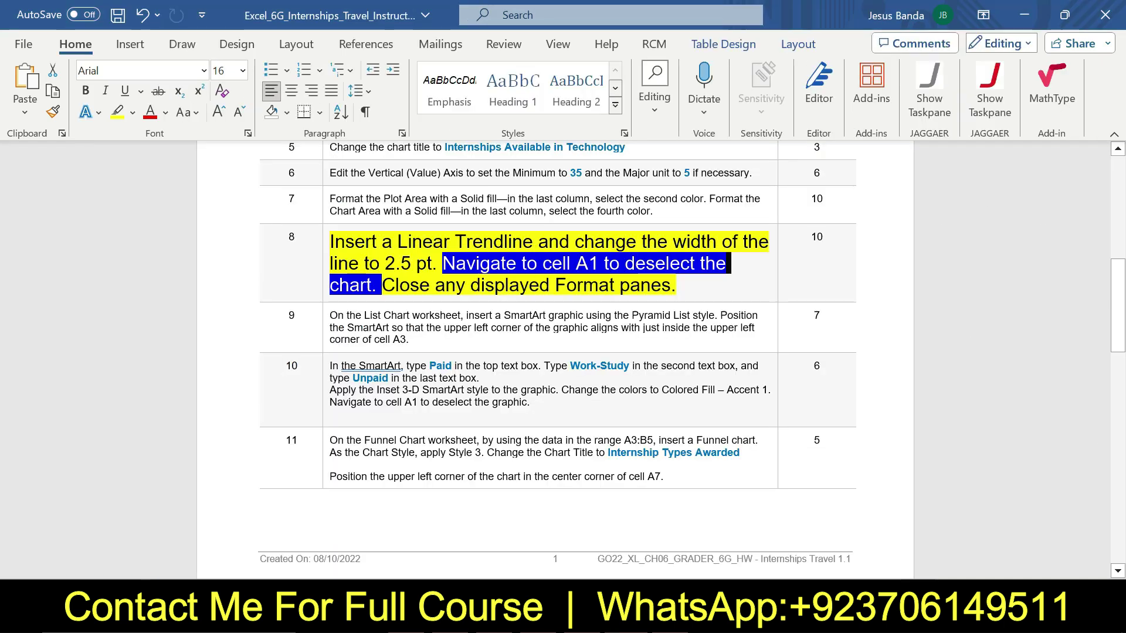
left_click_drag(382, 285, 687, 298)
left_click(510, 286)
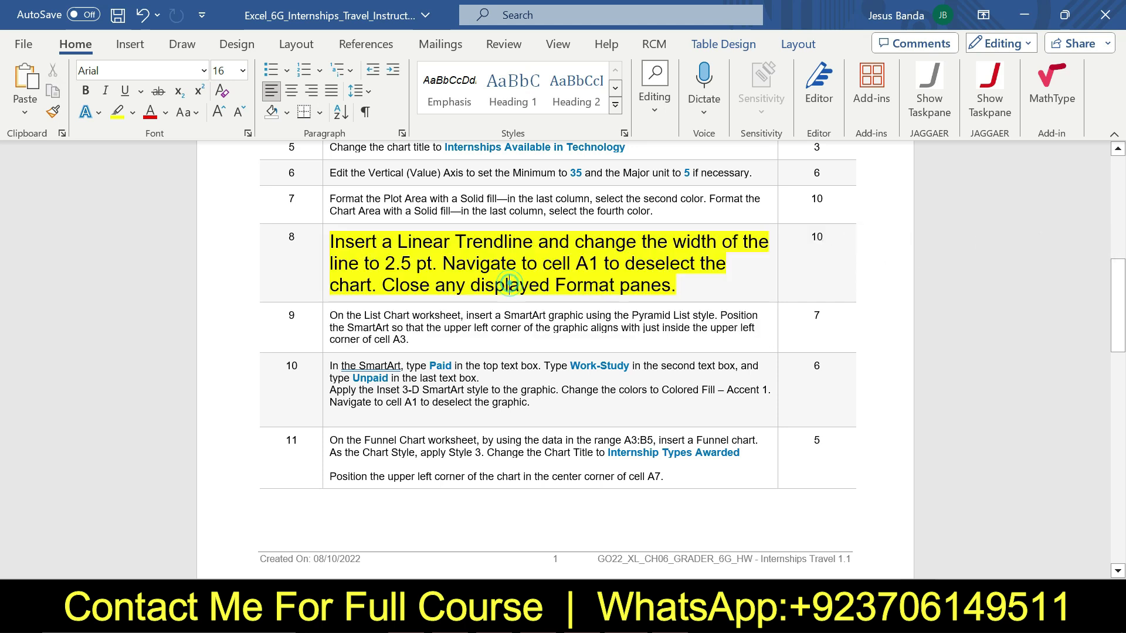
left_click_drag(535, 286, 678, 287)
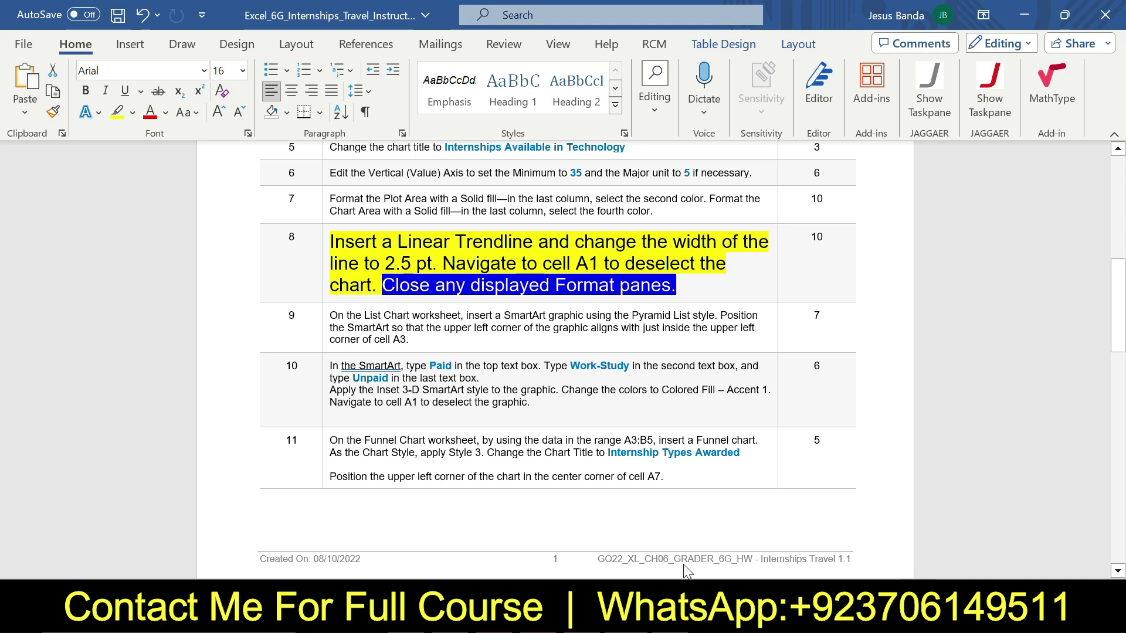
left_click(685, 616)
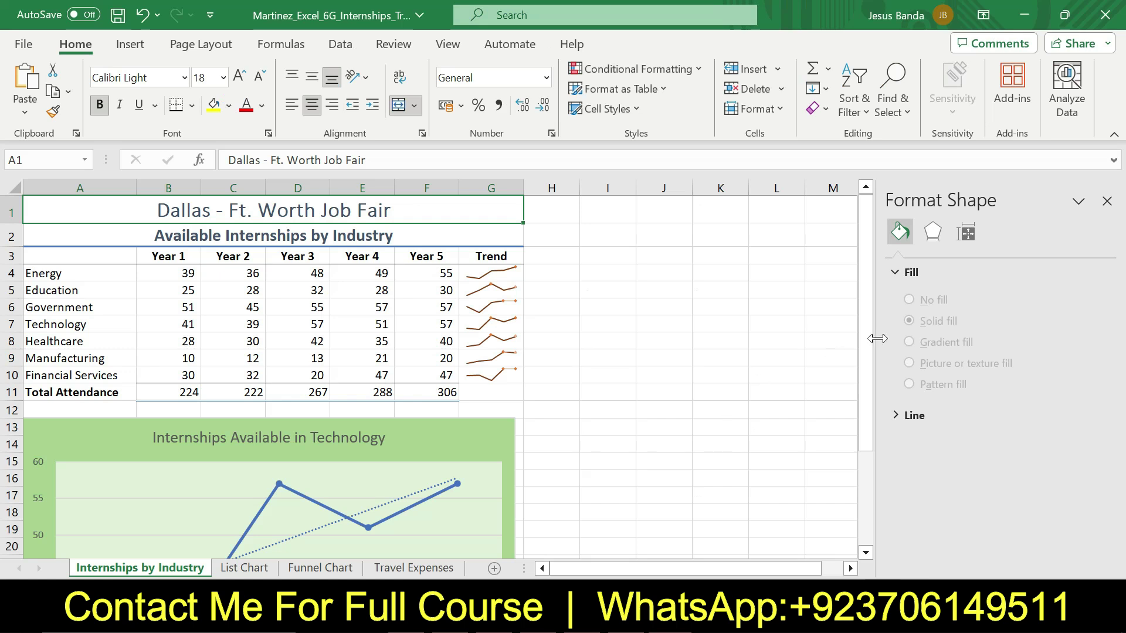
left_click(1107, 201)
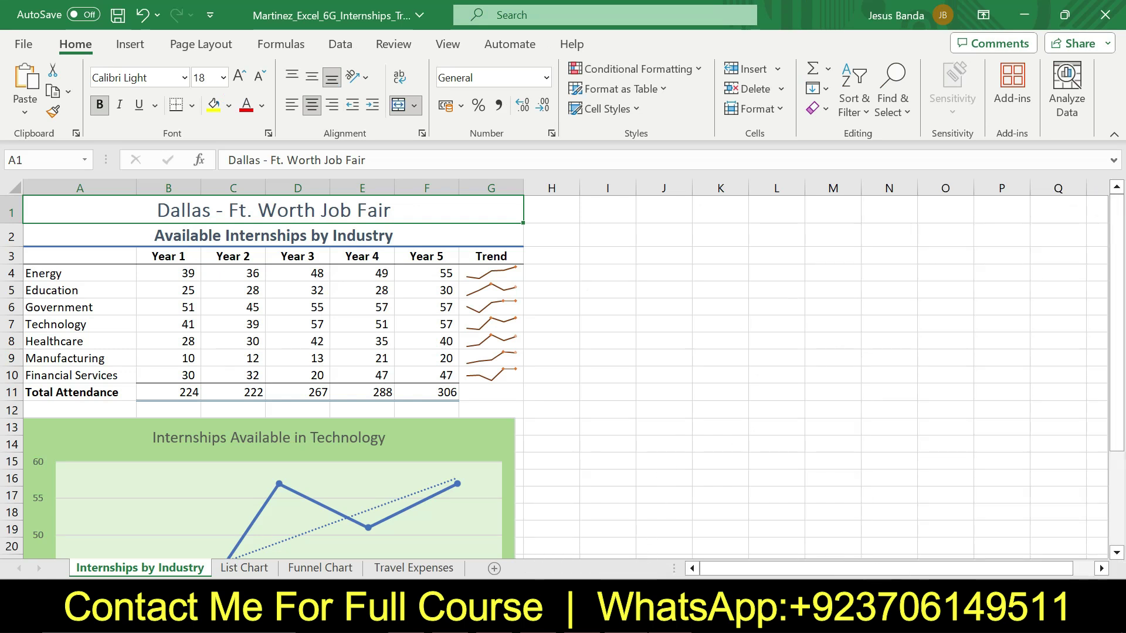
- Switch to Word and return the step 8 instruction to 9 pt with no highlight color
left_click(639, 615)
left_click(325, 260)
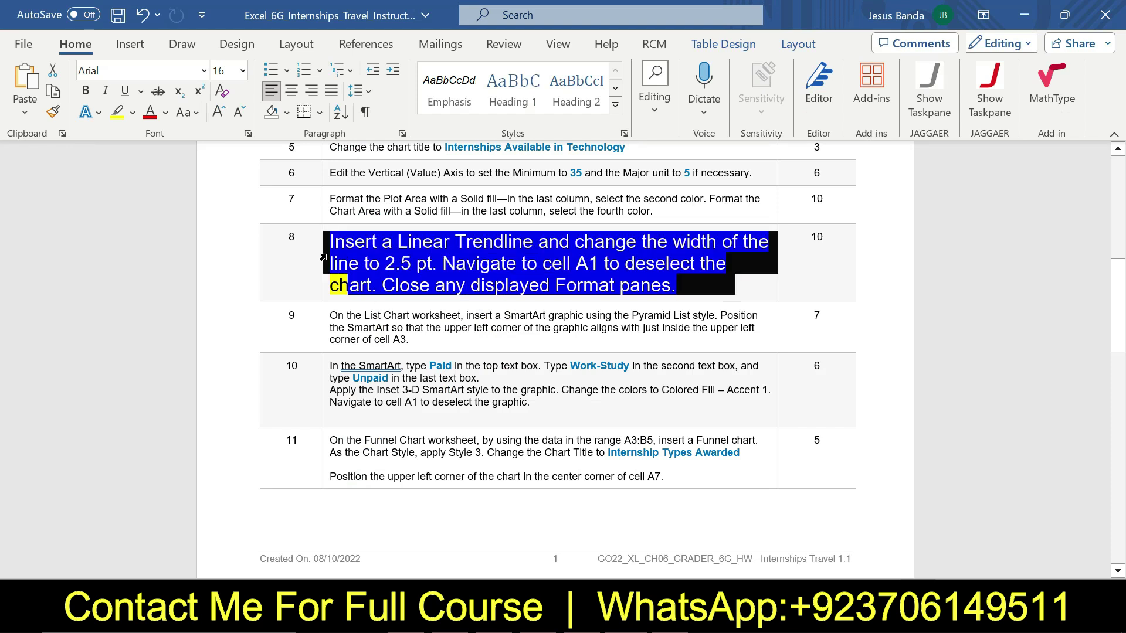
left_click(419, 200)
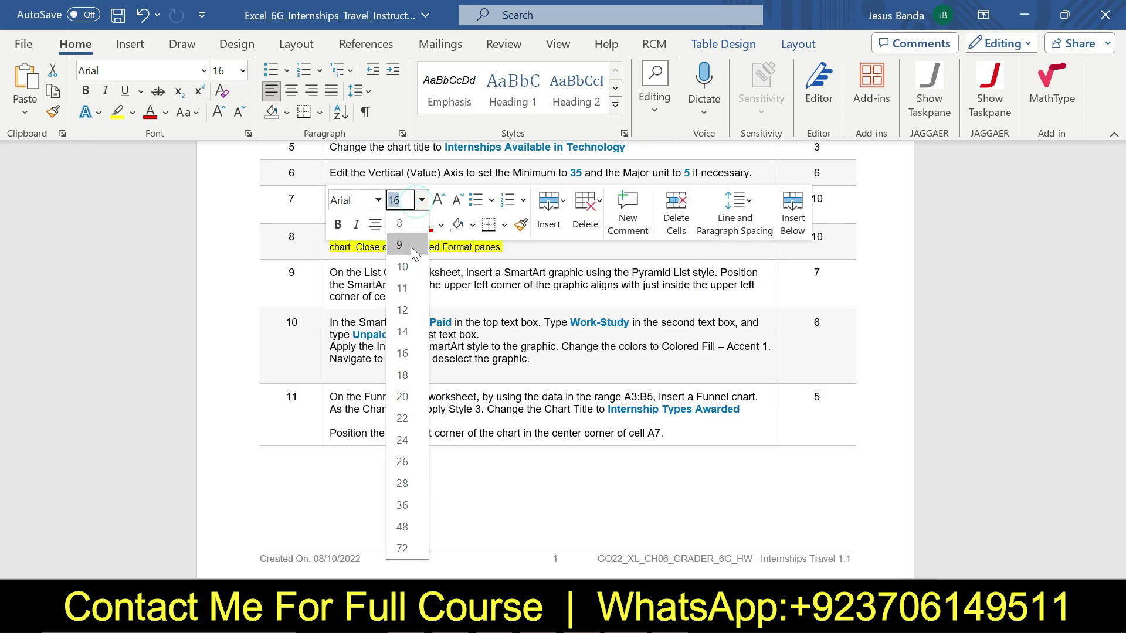
left_click(410, 247)
left_click(408, 225)
left_click(438, 367)
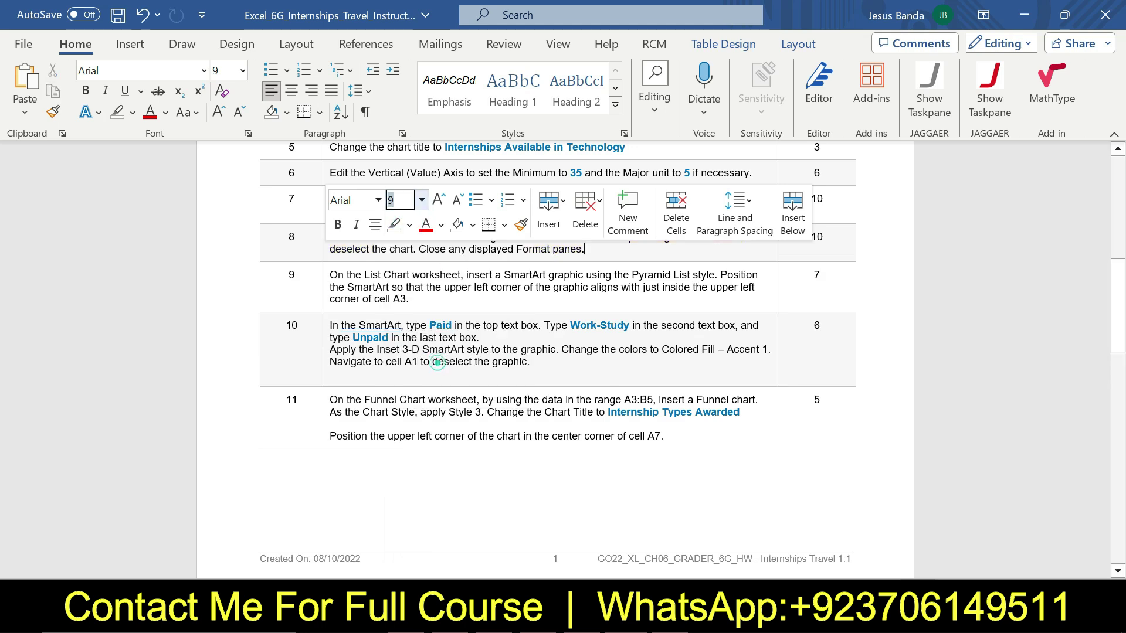
- Enlarge the step 9 instruction to 16 pt and highlight it in yellow
left_click(326, 286)
left_click(422, 232)
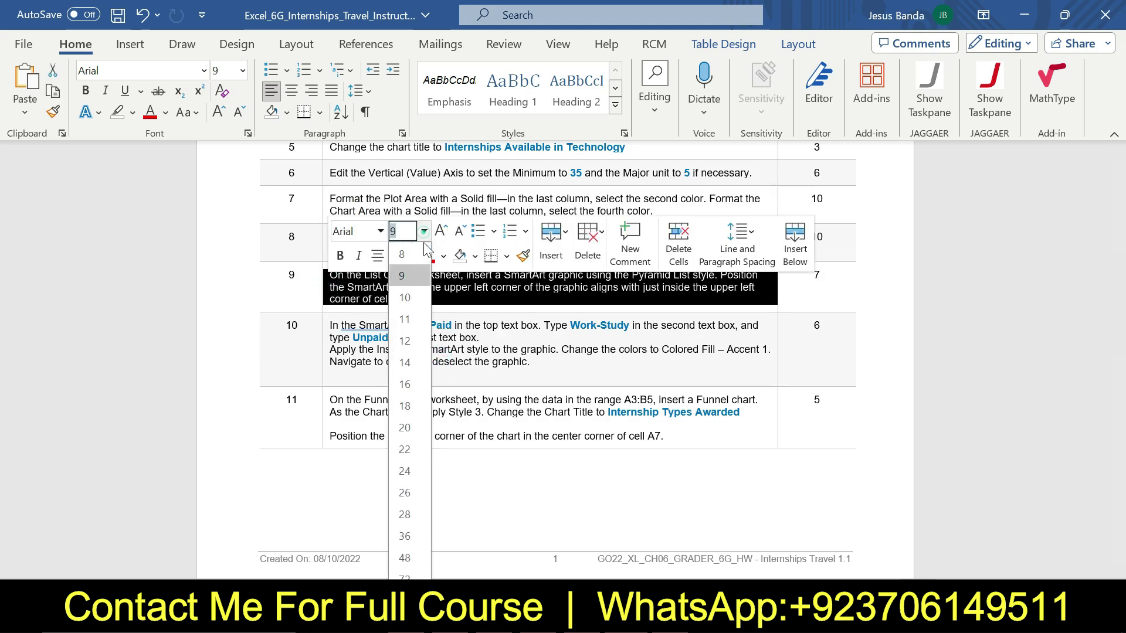
left_click(410, 385)
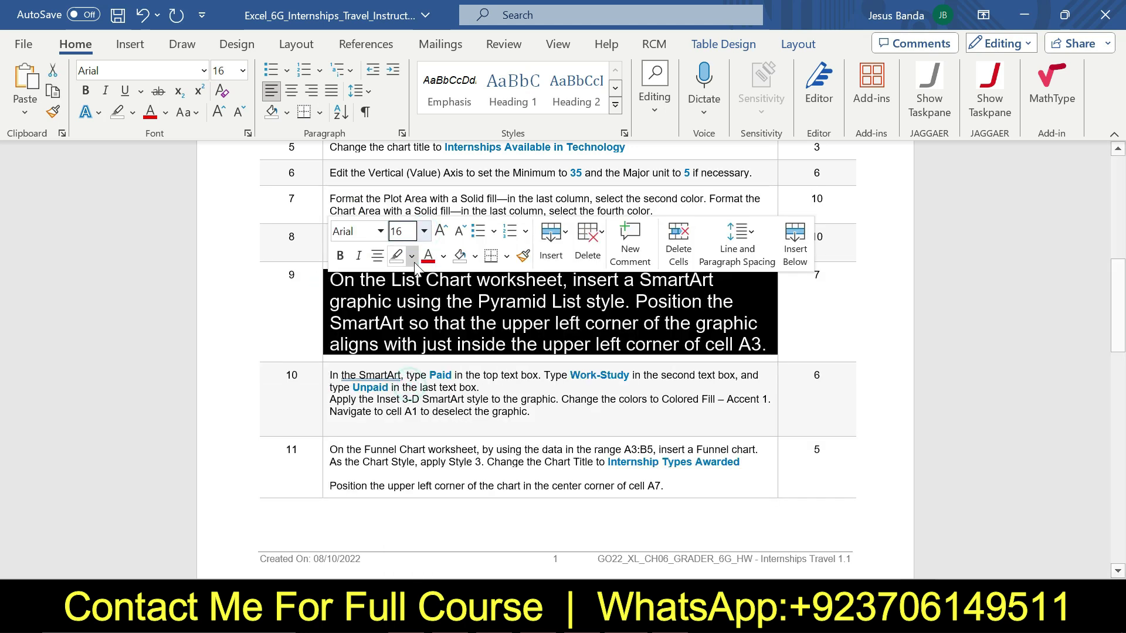
left_click(412, 256)
left_click(394, 322)
left_click(647, 302)
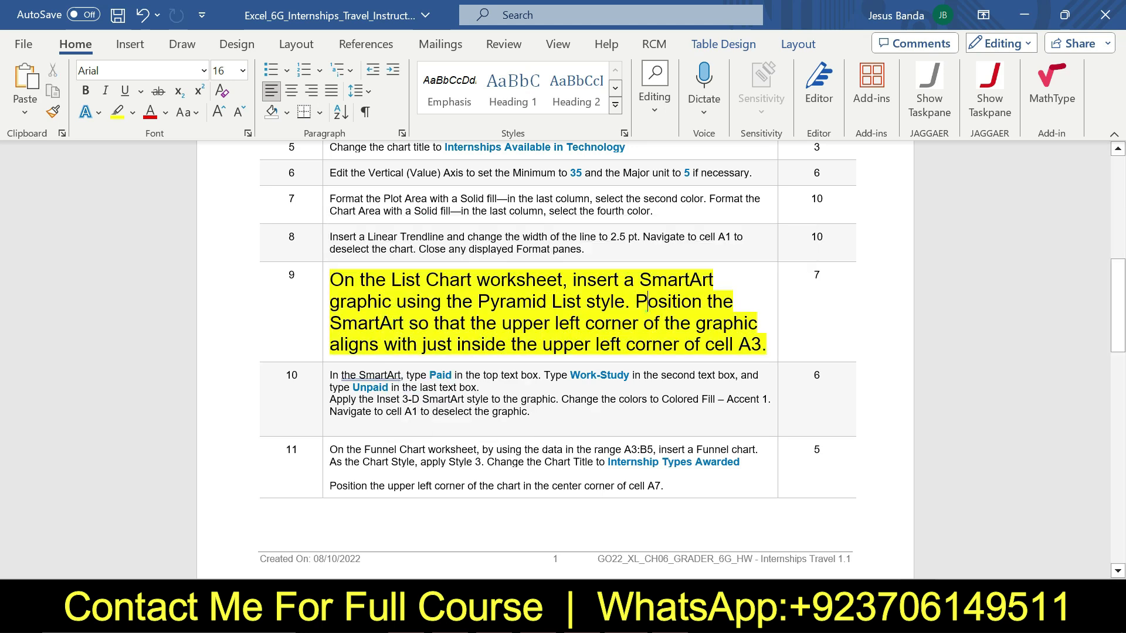
- Read the opening phrase of step 9 in Word and open the List Chart worksheet in Excel
left_click_drag(1120, 299, 1120, 322)
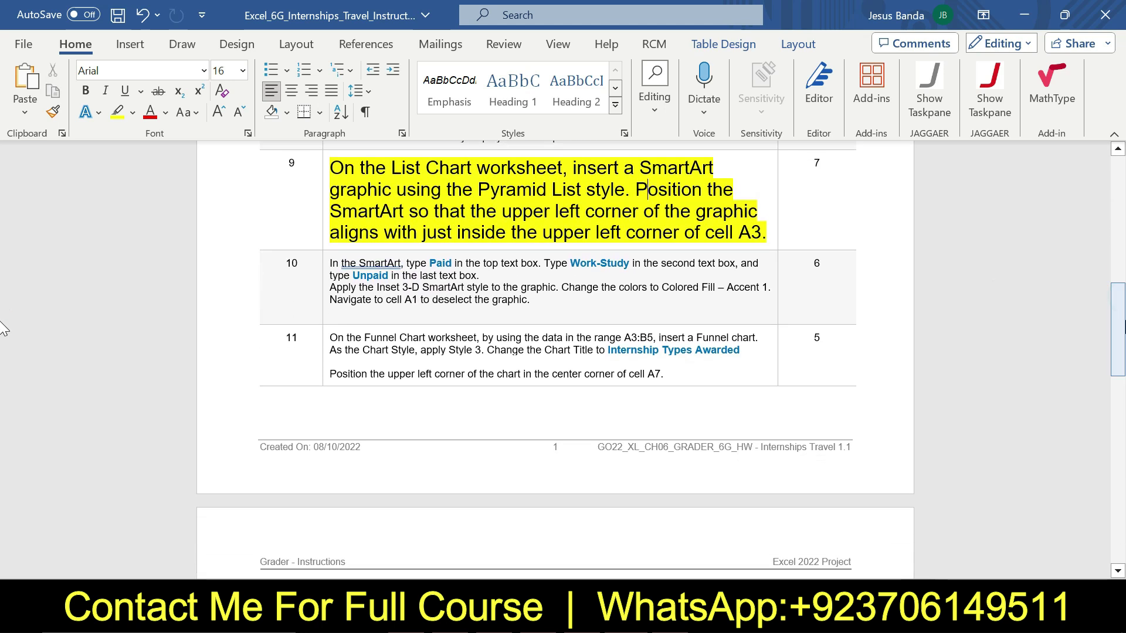
left_click_drag(336, 169, 546, 174)
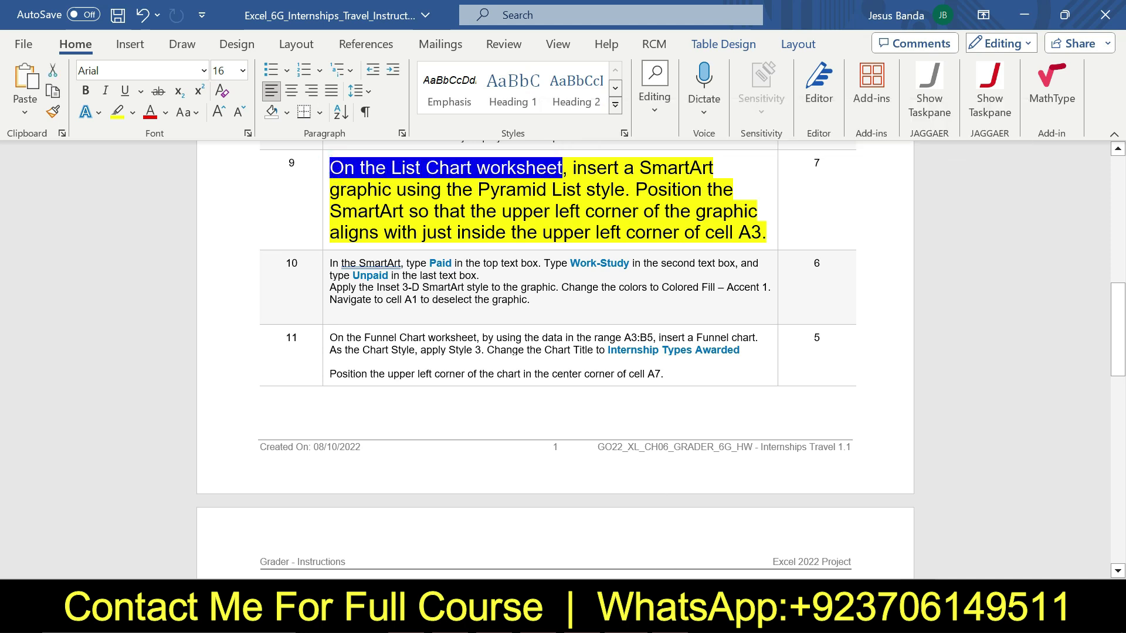
left_click(670, 619)
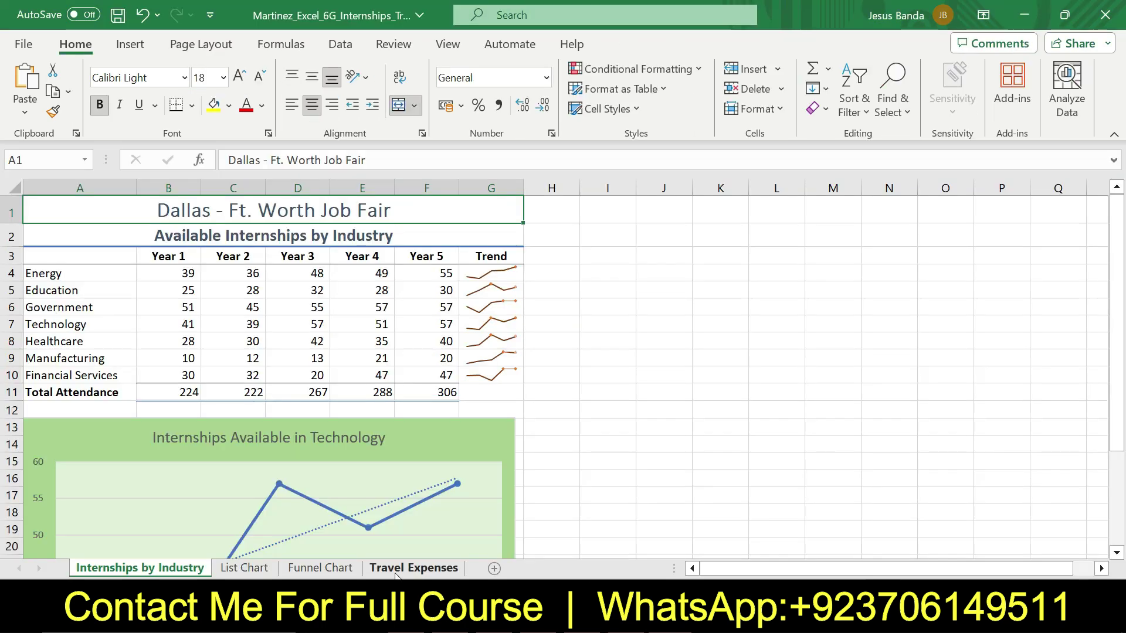
left_click(247, 569)
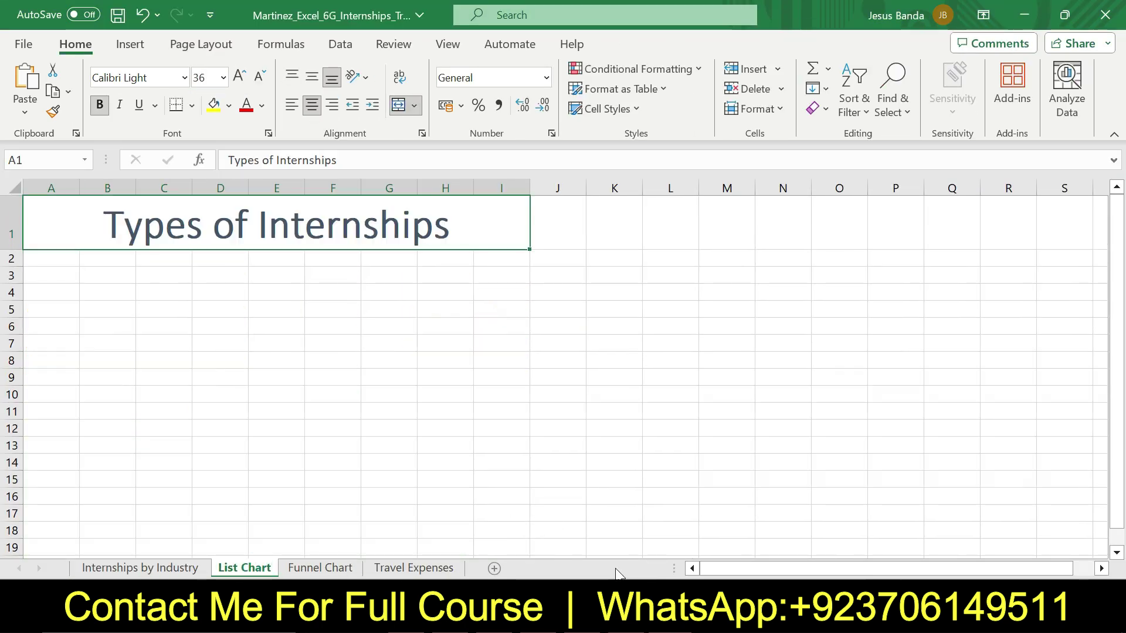
- Read the SmartArt part of step 9 in Word and insert a Pyramid List SmartArt graphic on Excel's List Chart worksheet
key("alt+Tab")
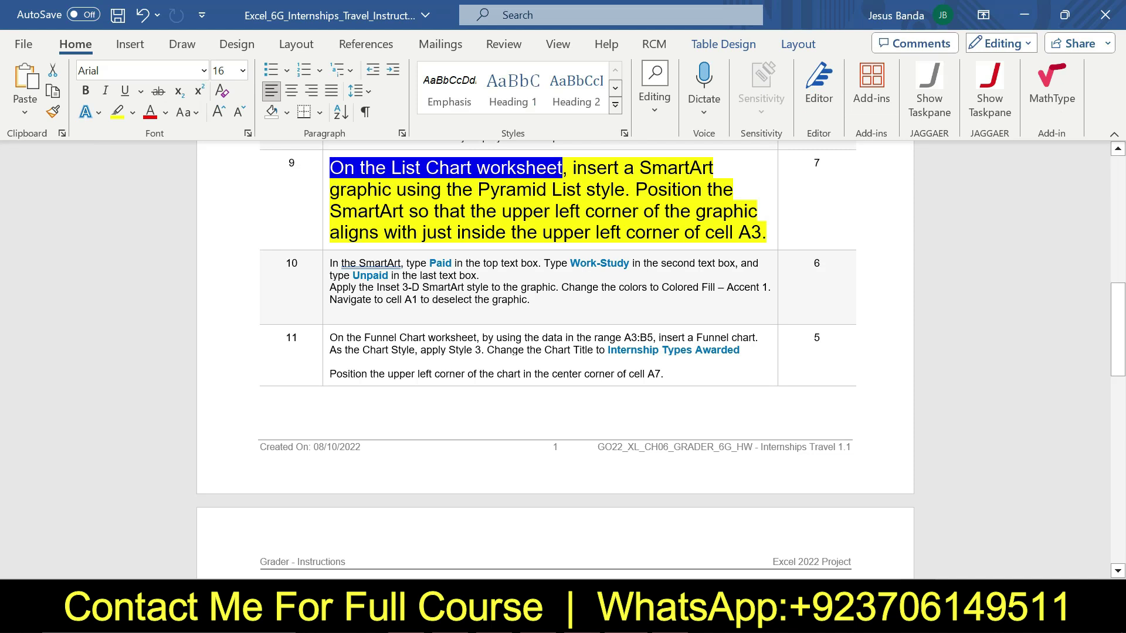
left_click_drag(578, 168, 635, 202)
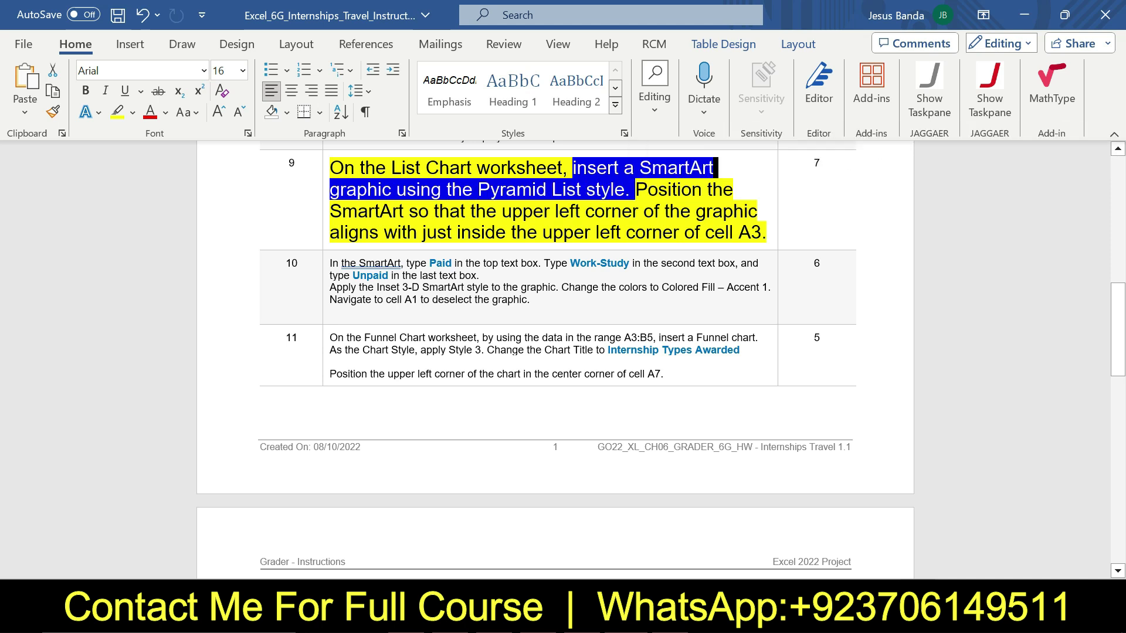
key("alt+Tab")
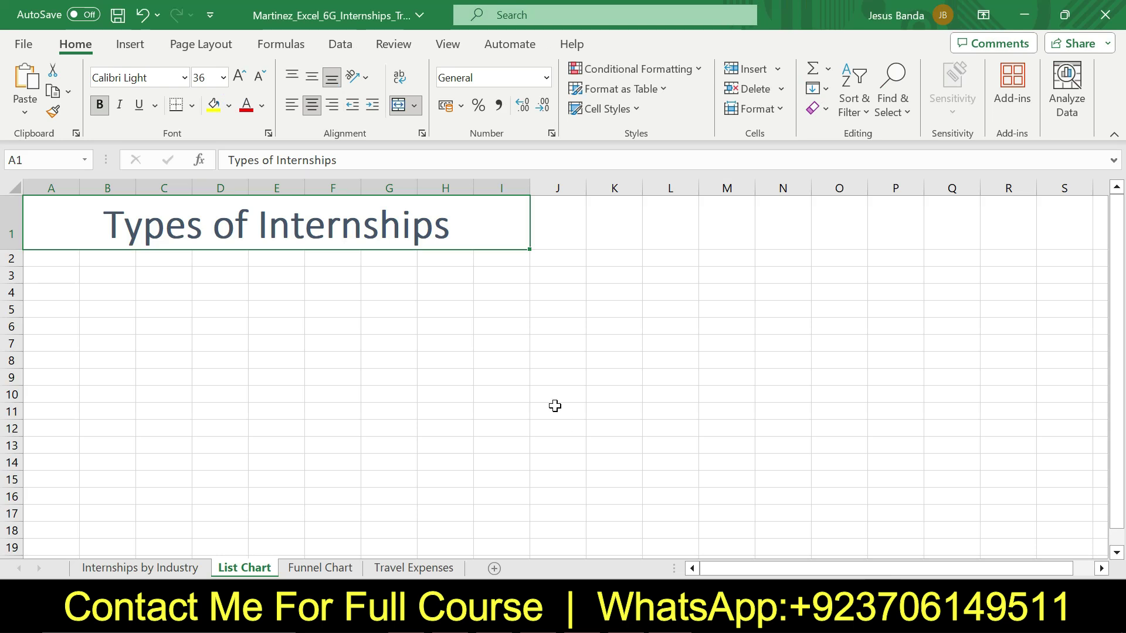
left_click(516, 14)
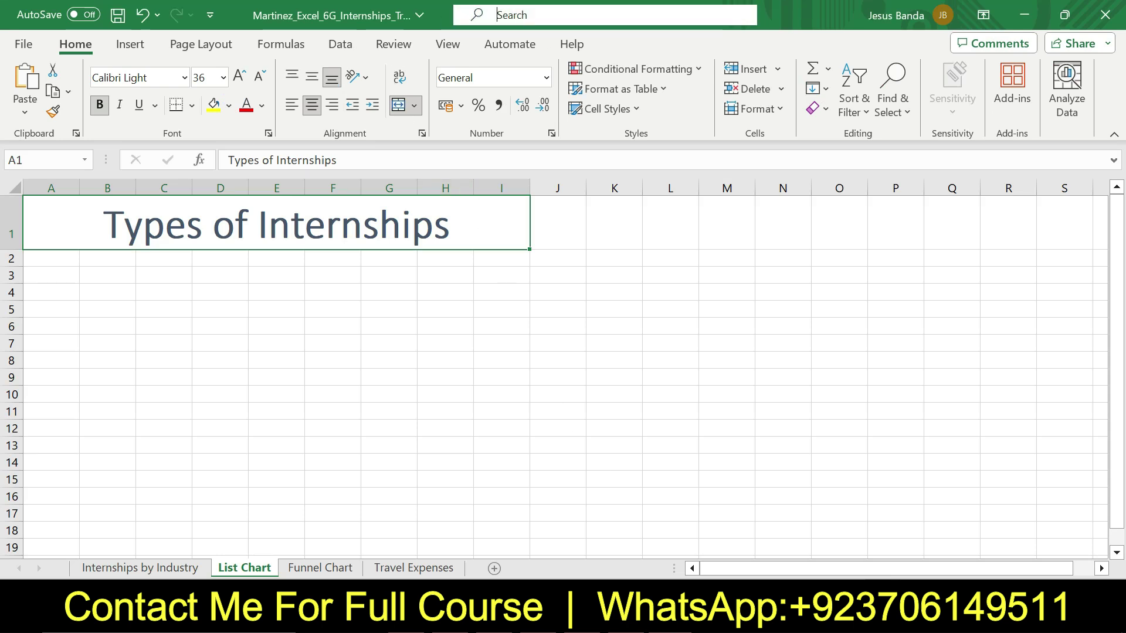
type("smart")
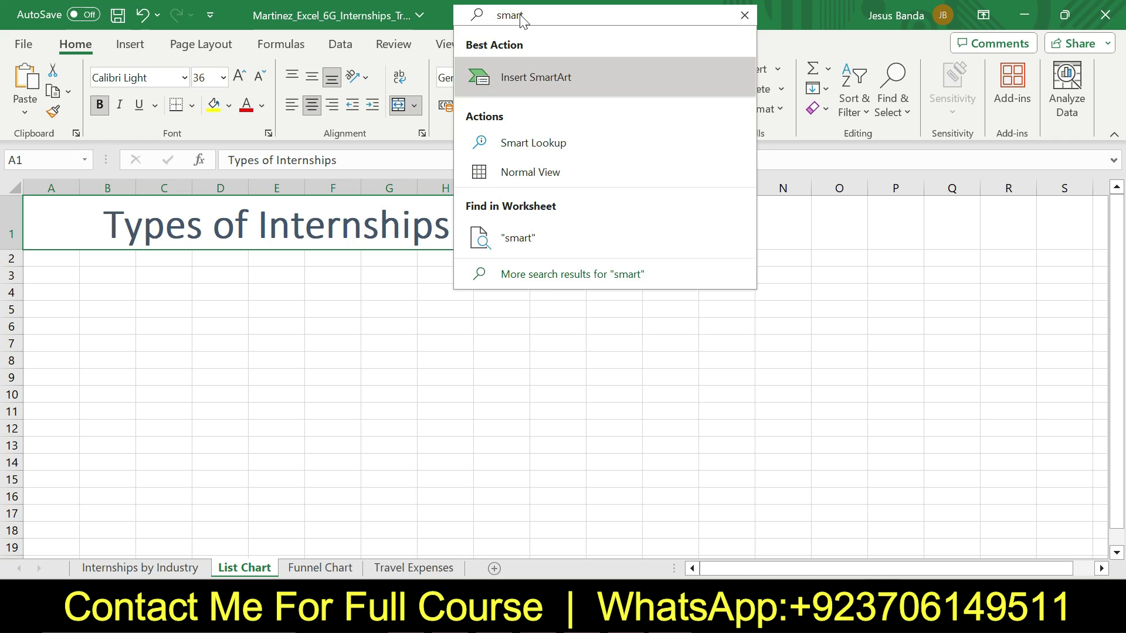
left_click(530, 75)
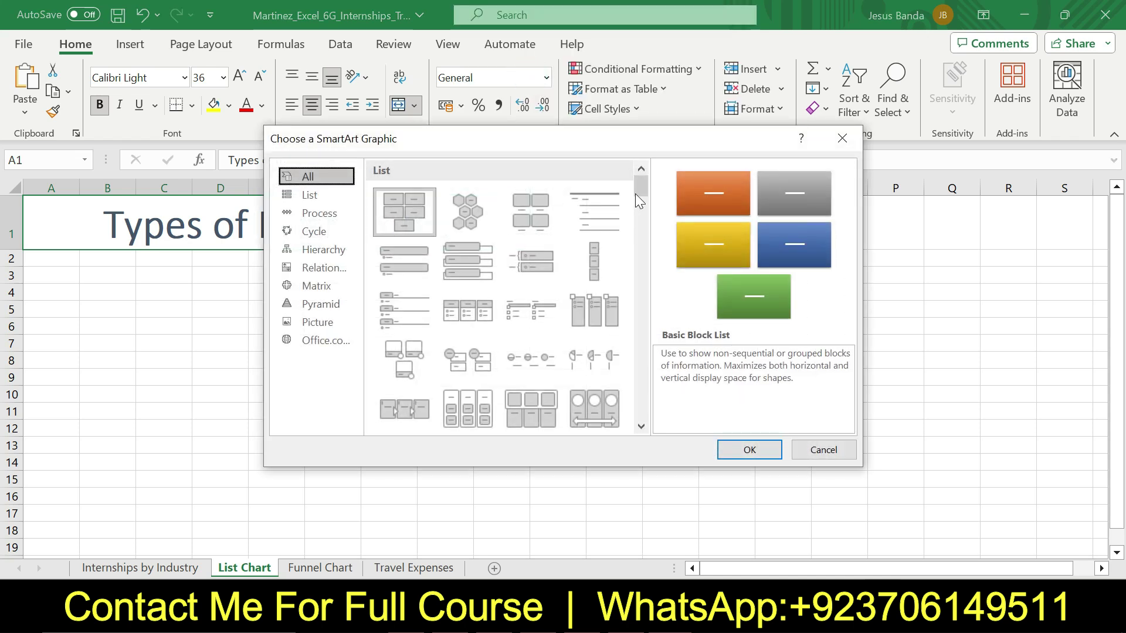
left_click_drag(636, 184, 645, 214)
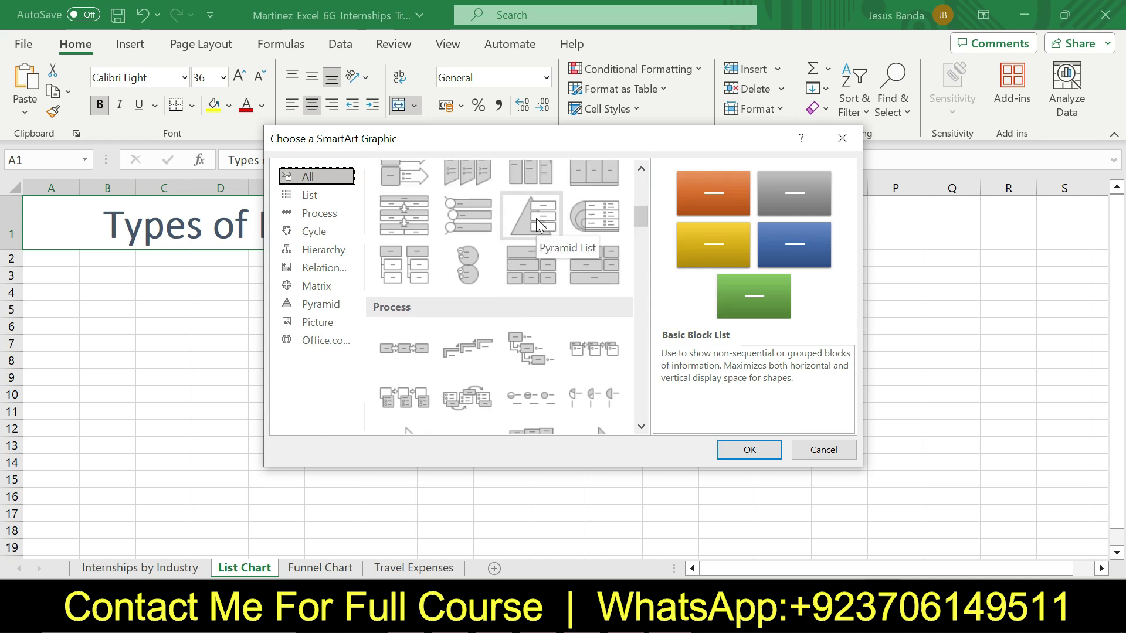
left_click(536, 218)
left_click(728, 448)
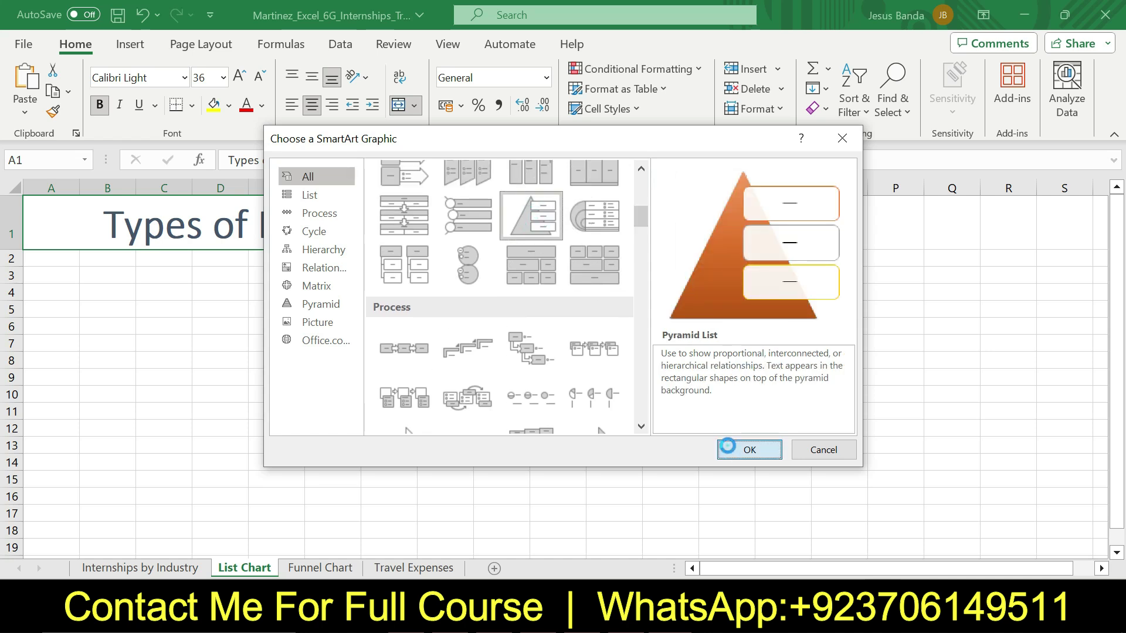
- Read step 9's positioning sentence in Word, move the Excel SmartArt to column A just below the title, and show its text pane
key("alt+Tab")
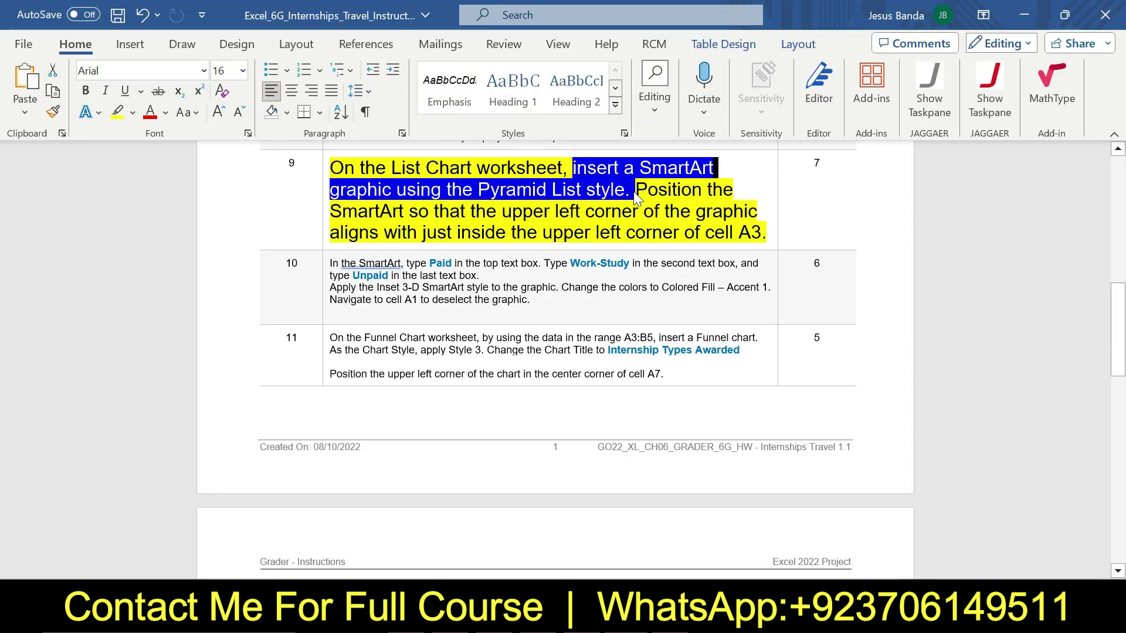
left_click_drag(636, 189, 766, 232)
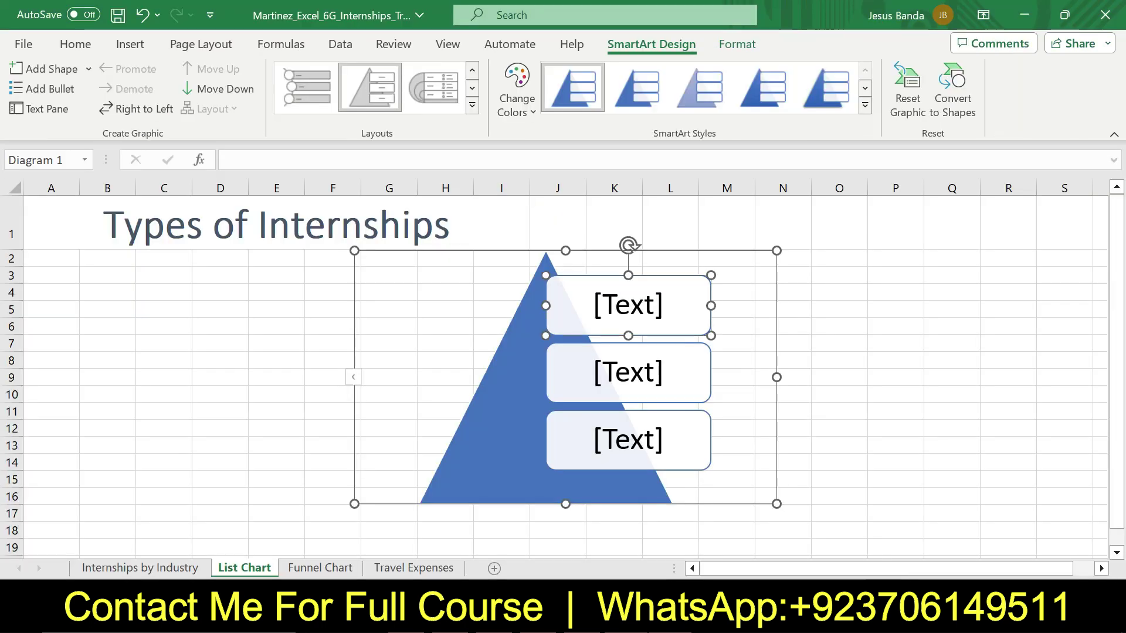
left_click(442, 273)
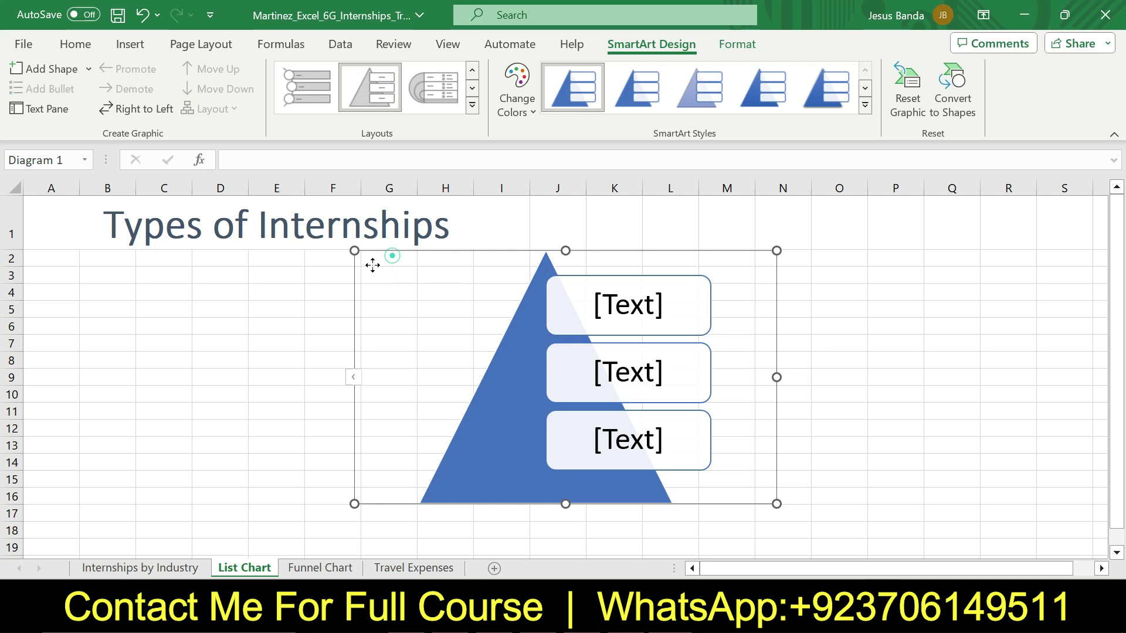
left_click_drag(384, 261, 53, 251)
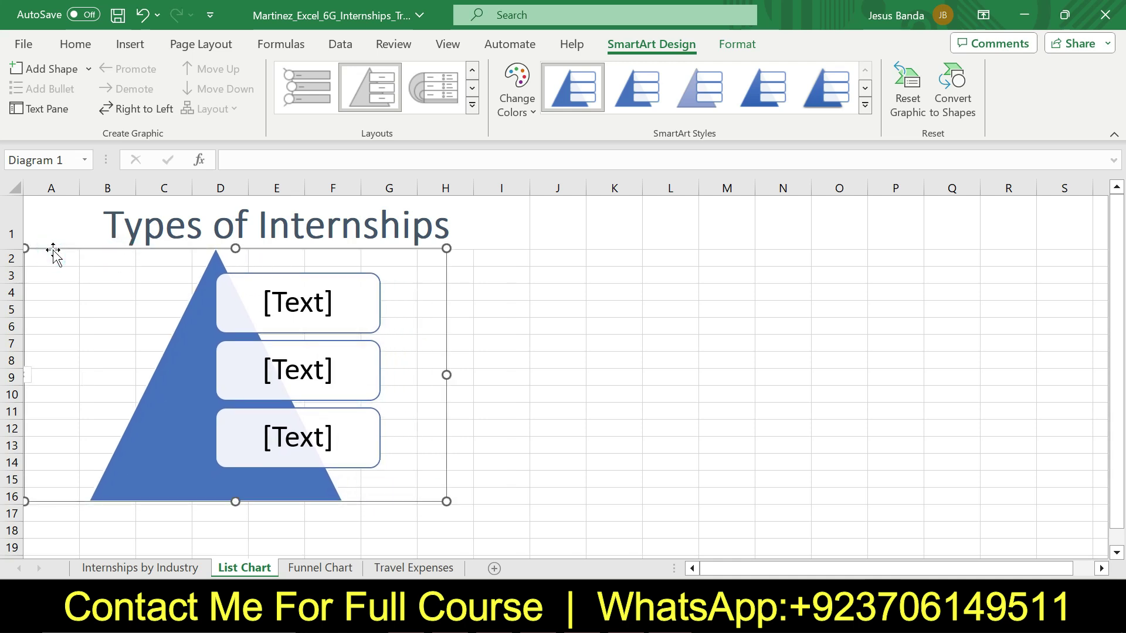
key("Down")
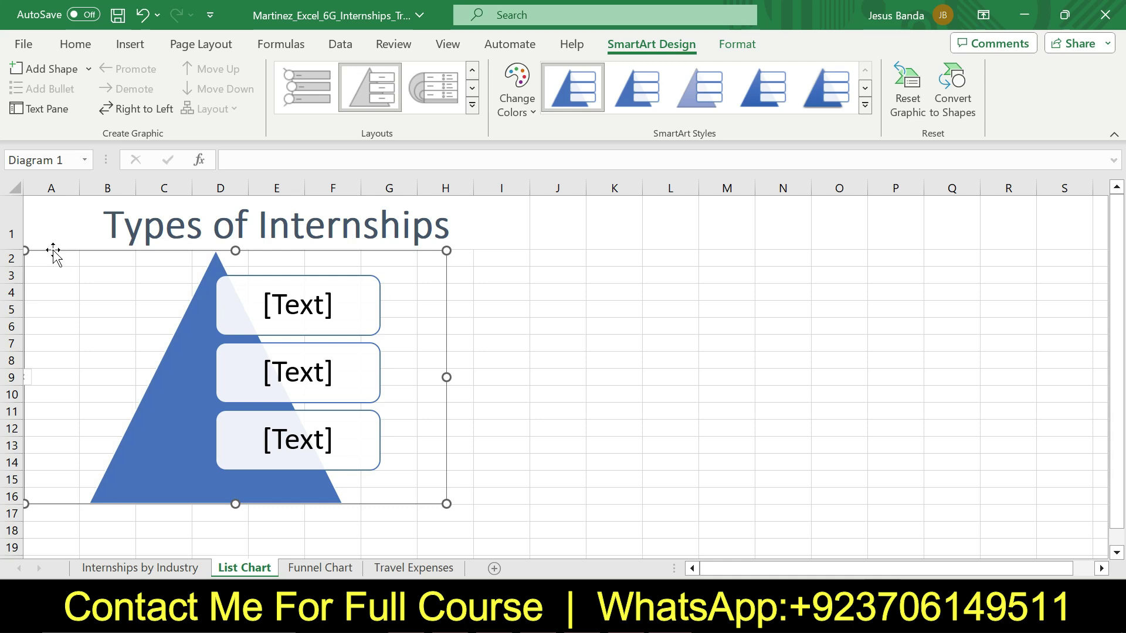
key("Up")
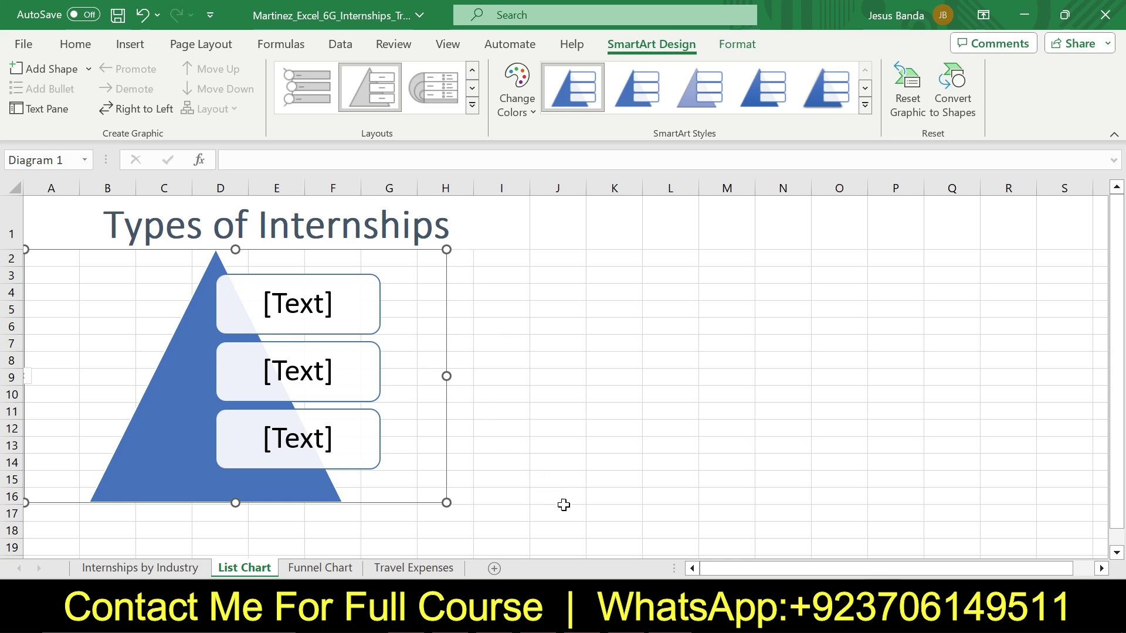
left_click(45, 110)
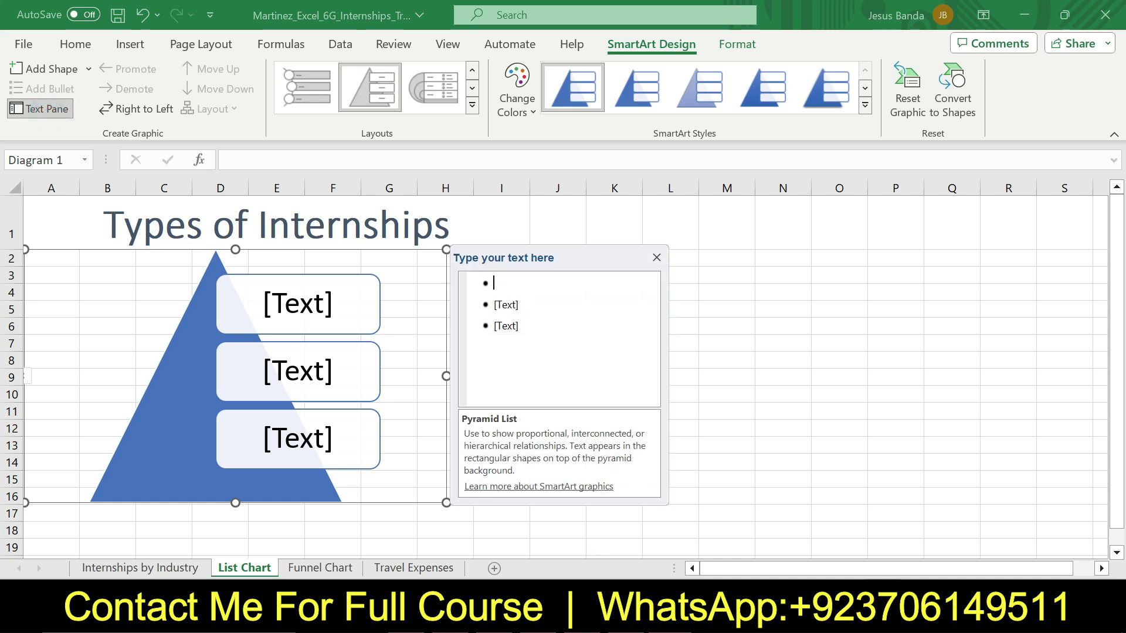
- Switch to Word and return the step 9 instruction to 9 pt with no highlight color
key("alt+Tab")
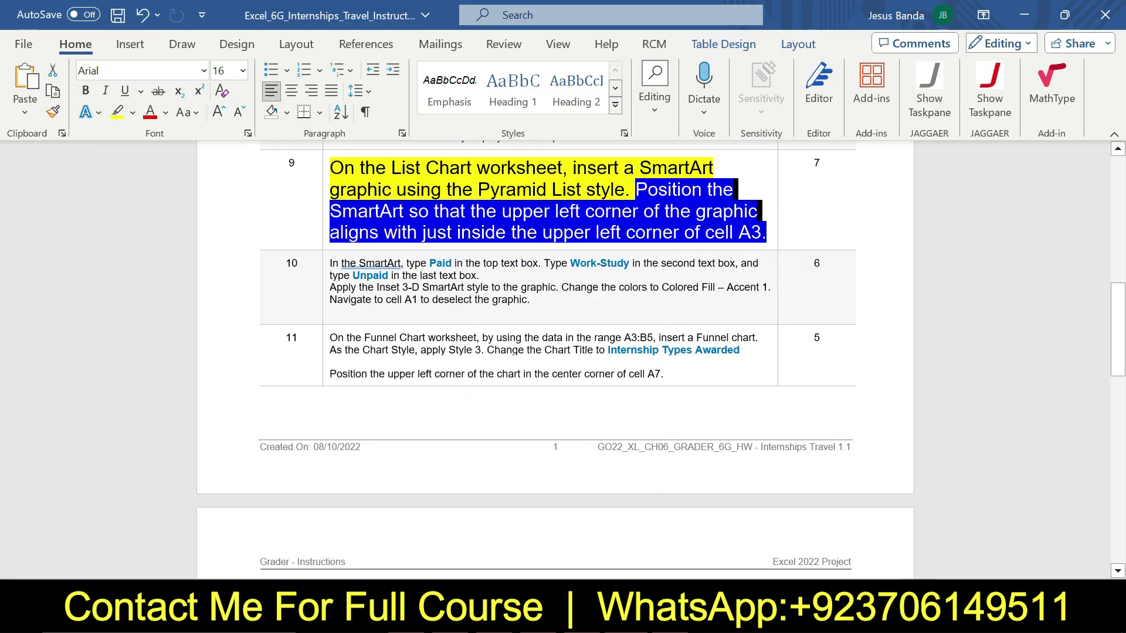
left_click(326, 182)
left_click(424, 135)
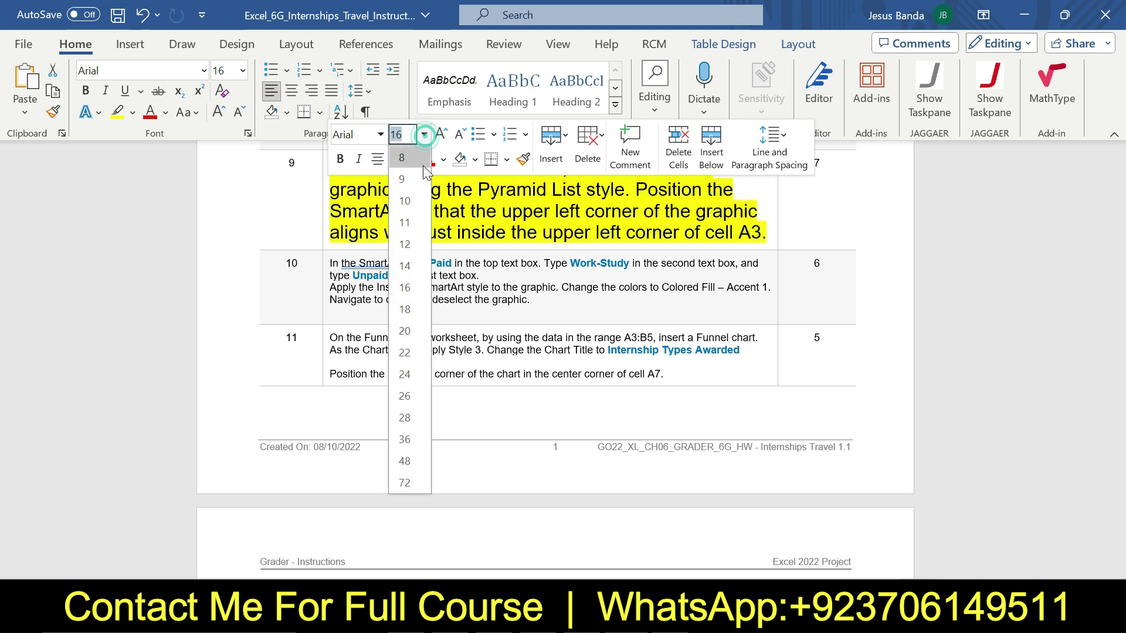
left_click(423, 174)
left_click(412, 159)
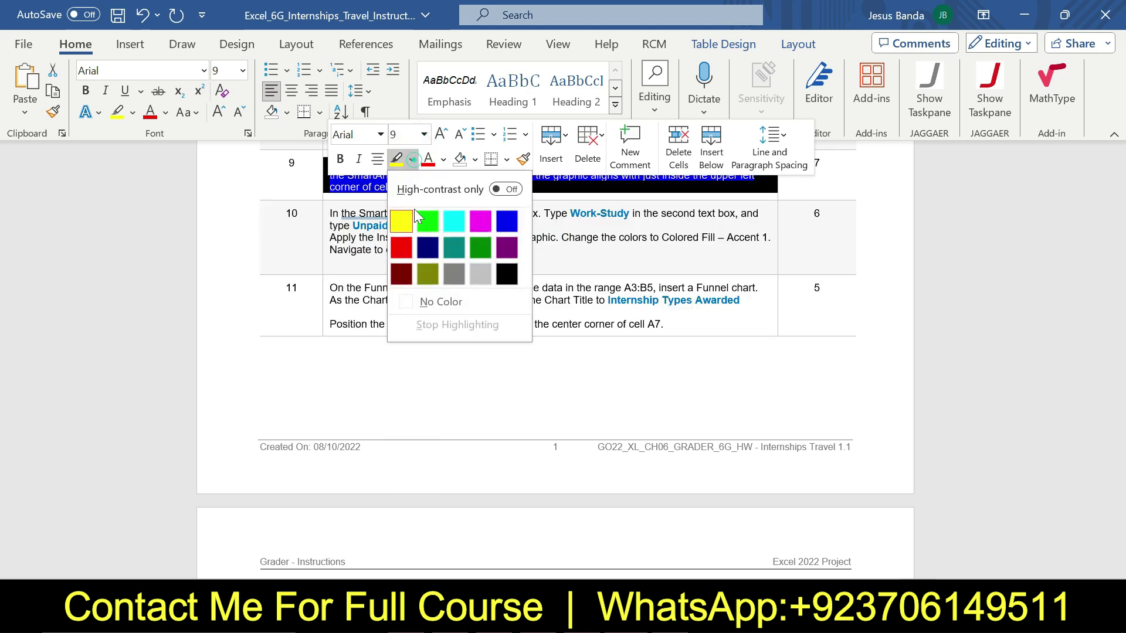
left_click(437, 302)
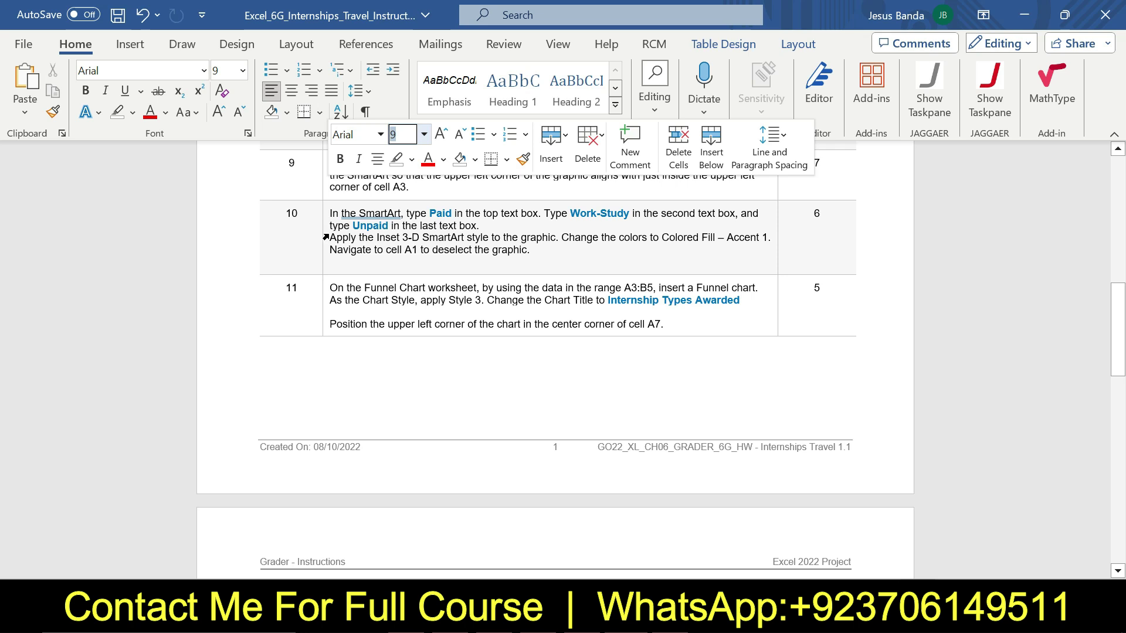
- Enlarge the step 10 instruction to 16 pt and highlight it in yellow
left_click(327, 237)
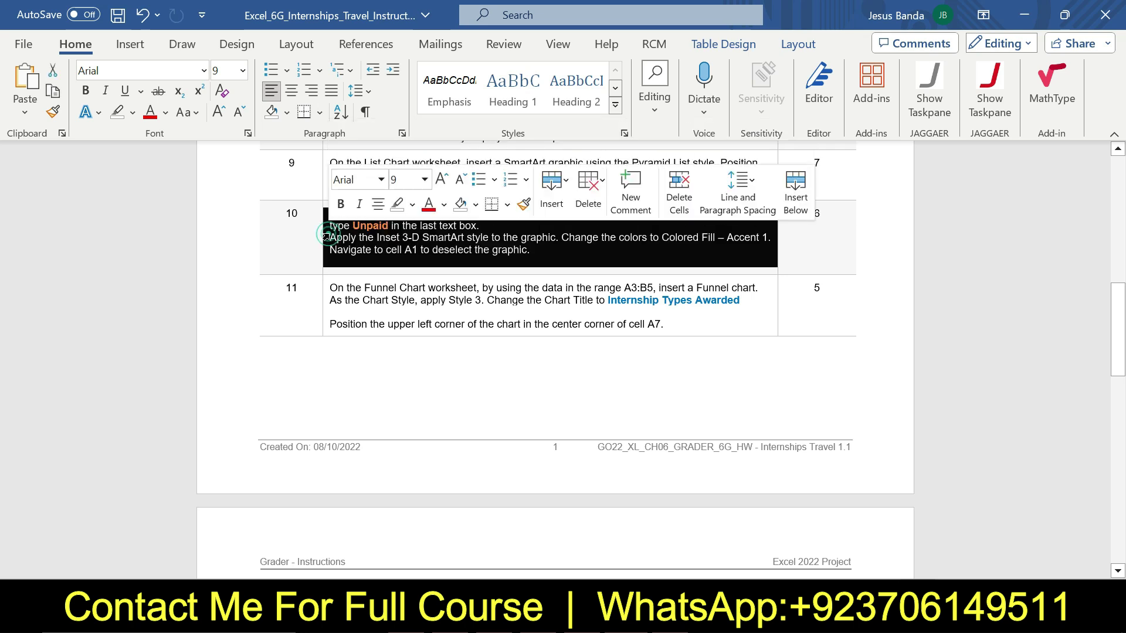
left_click(428, 185)
left_click(410, 322)
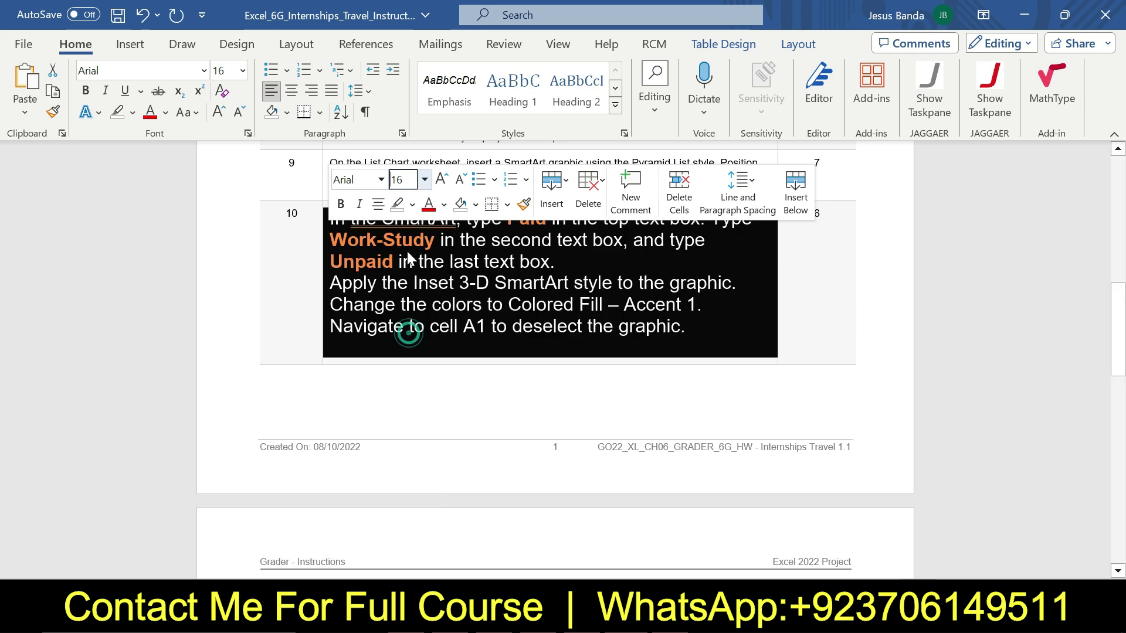
left_click(412, 204)
left_click(402, 264)
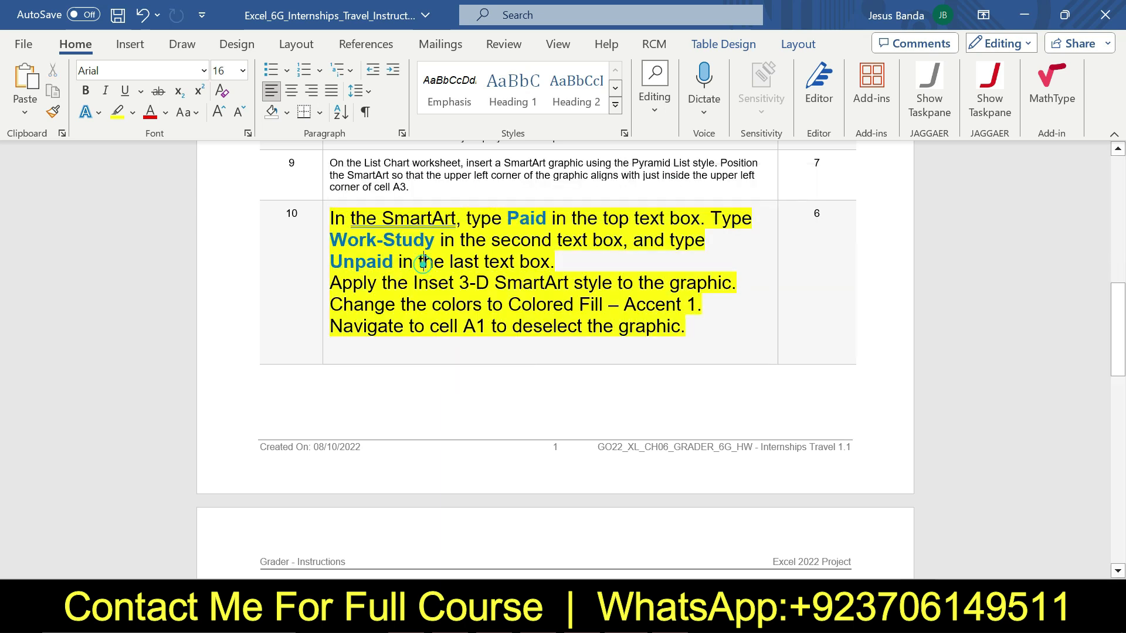
- Read the first sentence of step 10 in Word and enter Paid as the first SmartArt text in Excel
left_click_drag(1123, 326, 1123, 333)
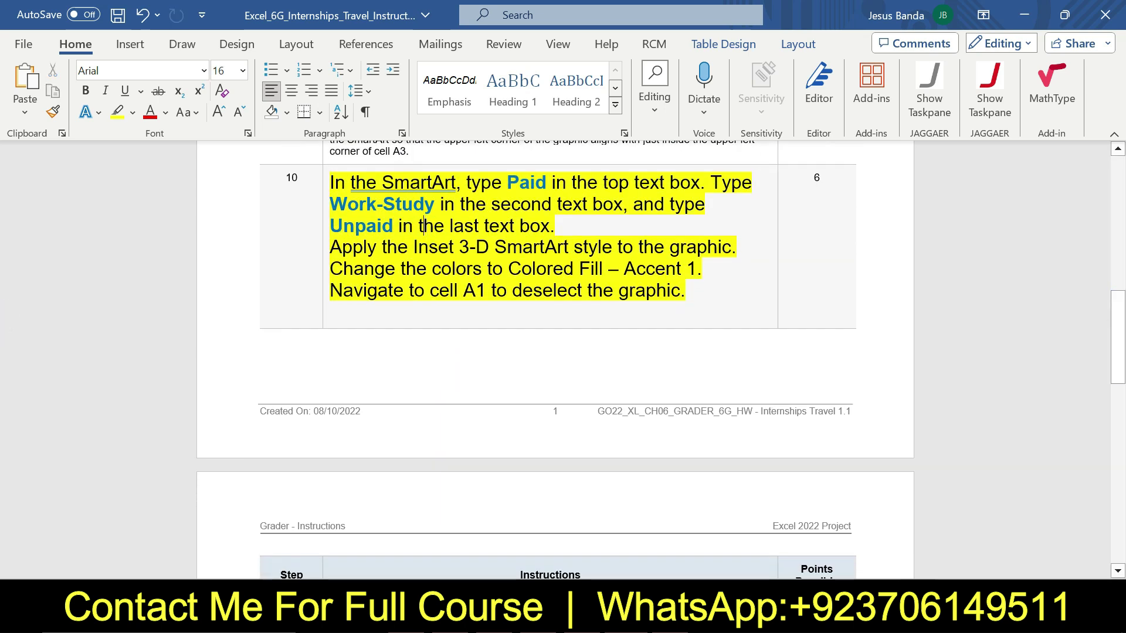
left_click_drag(330, 183, 700, 183)
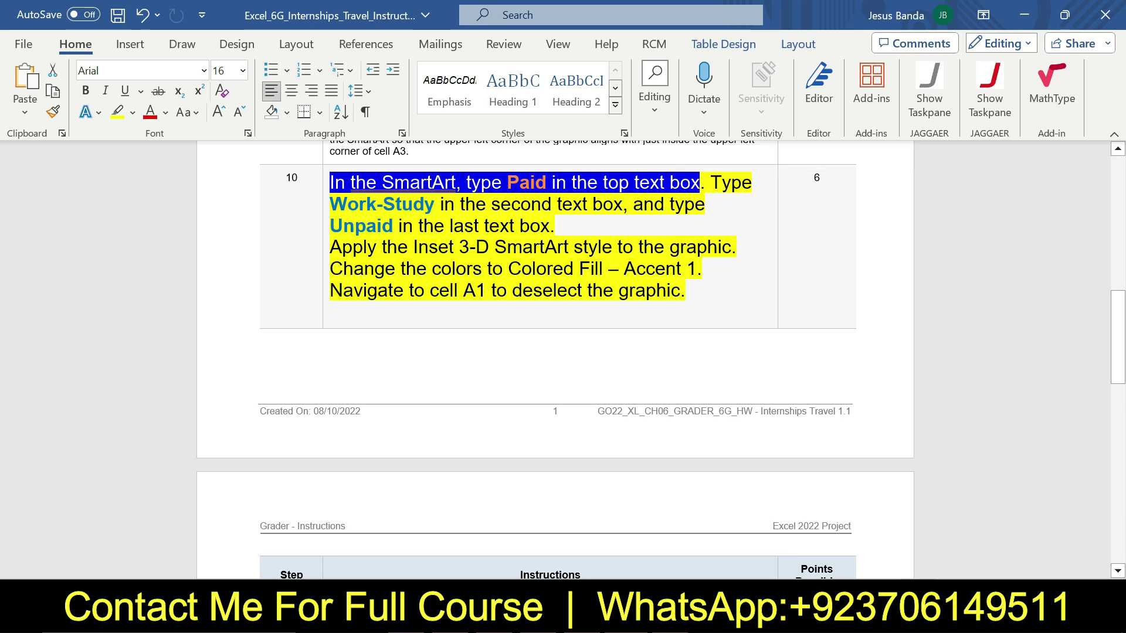
key("alt+Tab")
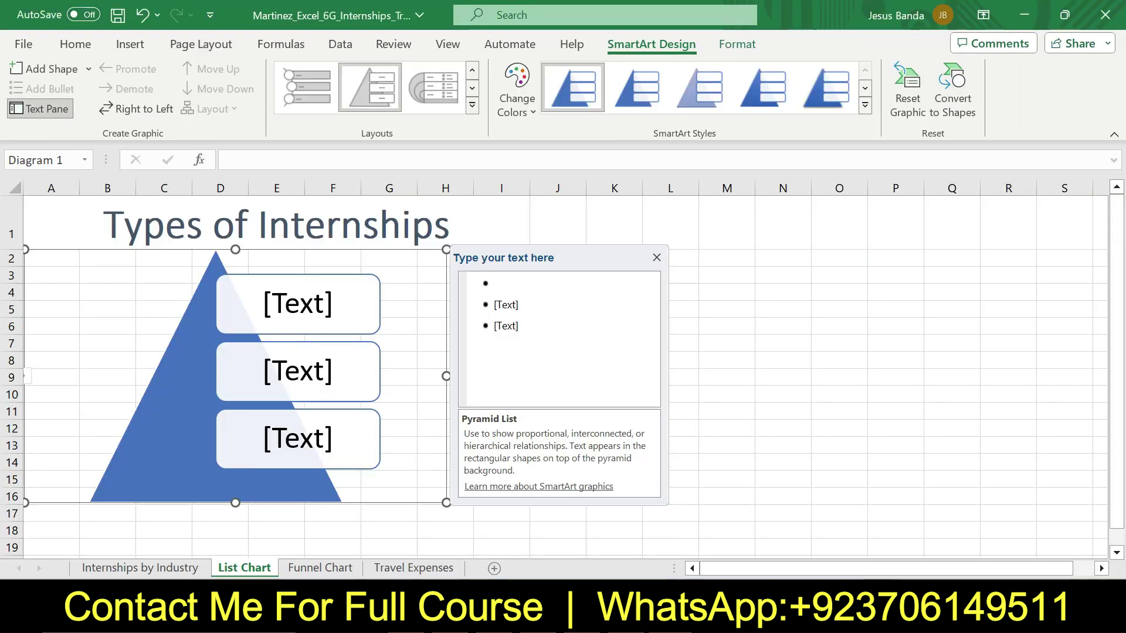
type("Paid")
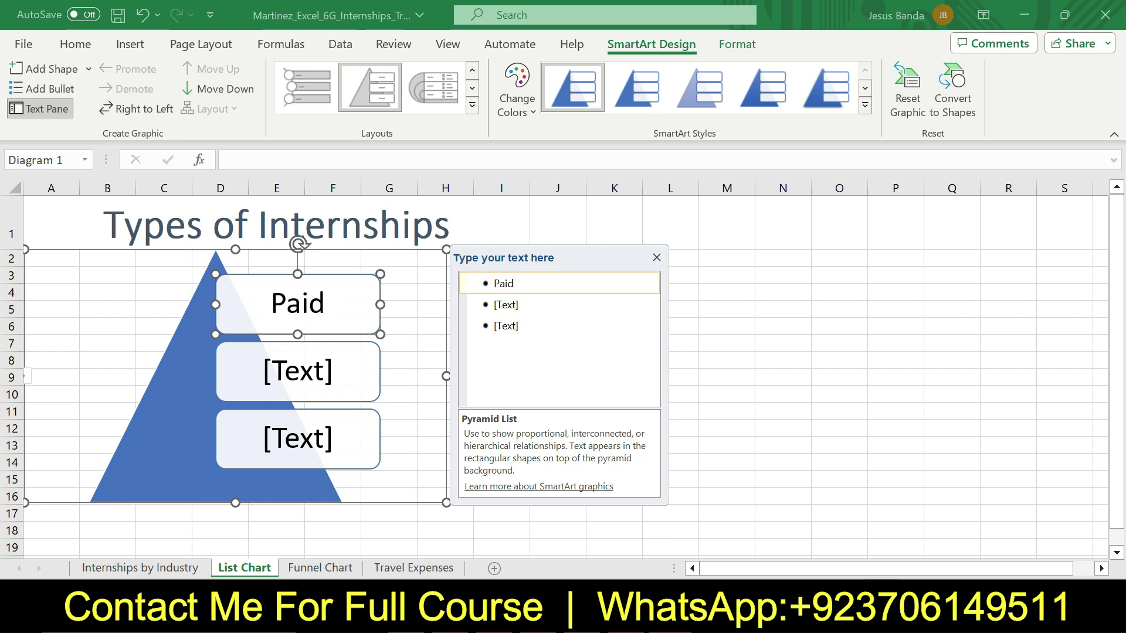
- Read the second-text-box instruction of step 10 in Word and enter Work-Study as the second SmartArt text in Excel
left_click(509, 303)
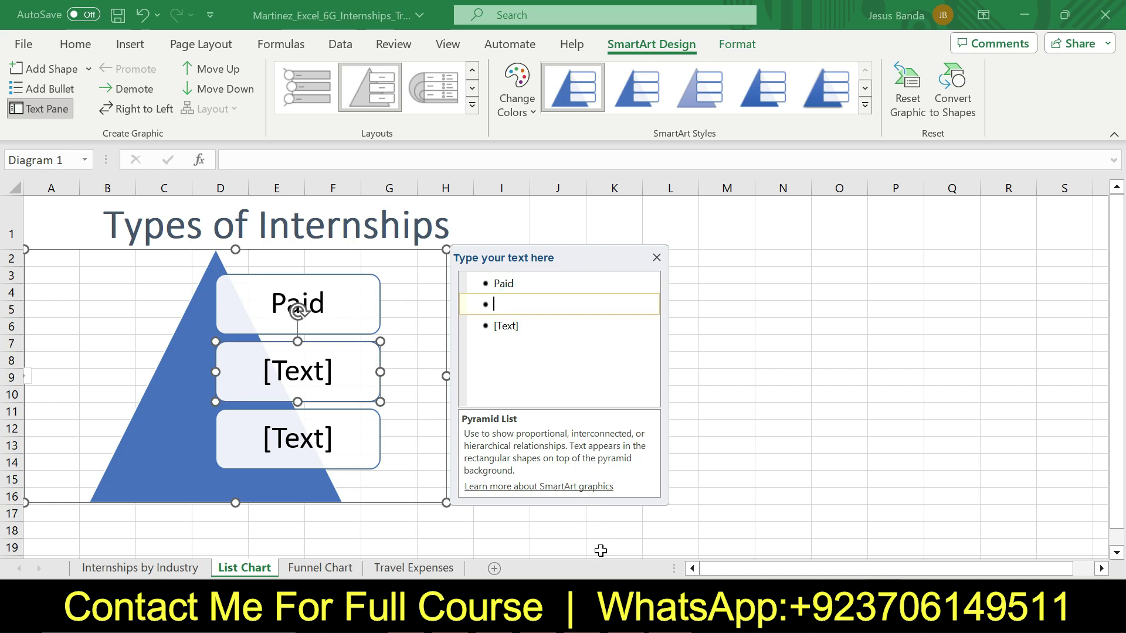
key("alt+Tab")
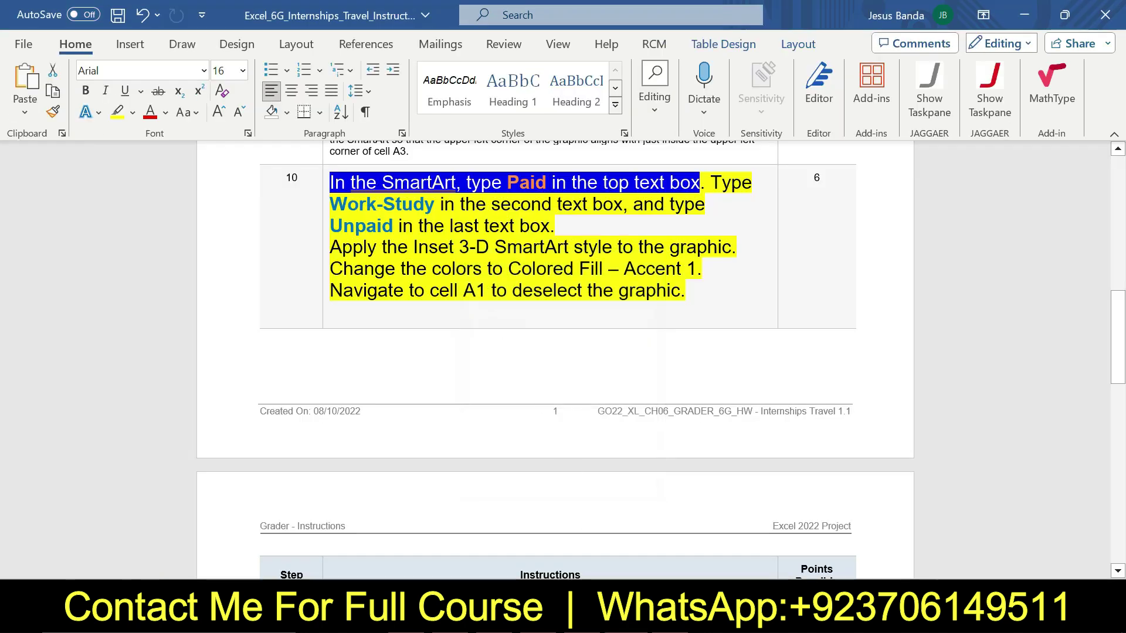
left_click_drag(710, 182, 632, 210)
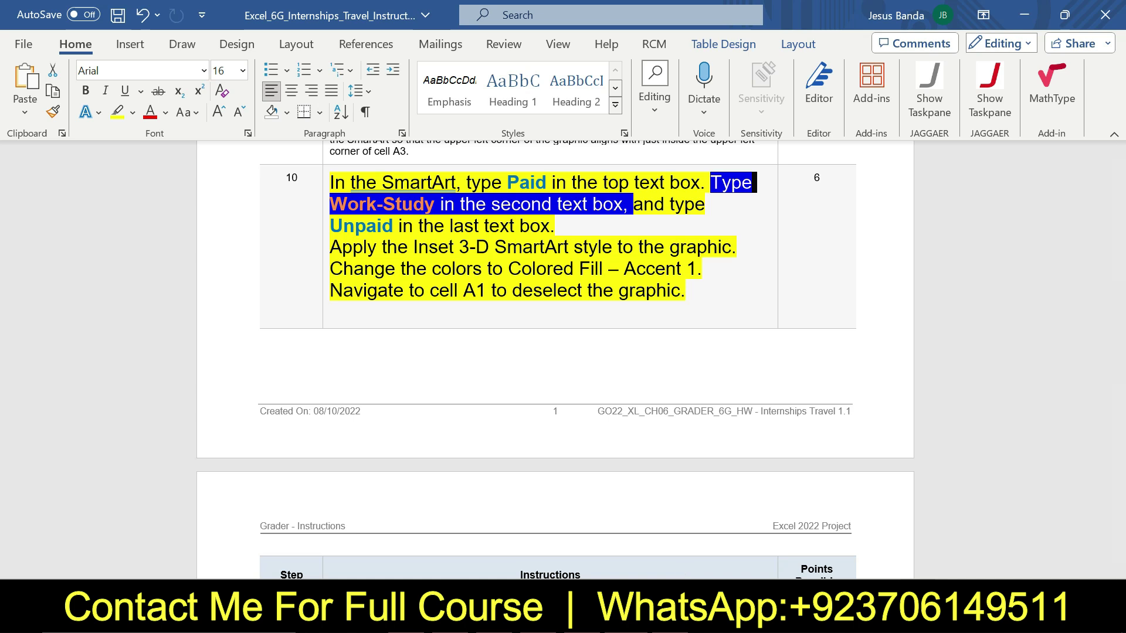
left_click(671, 617)
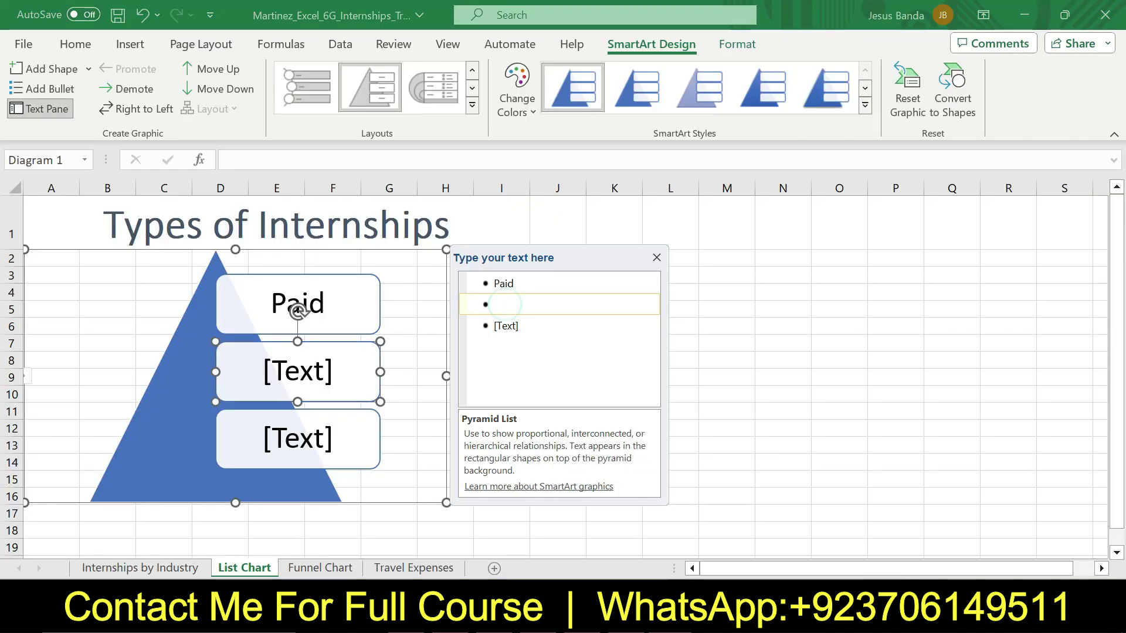
type("Wo")
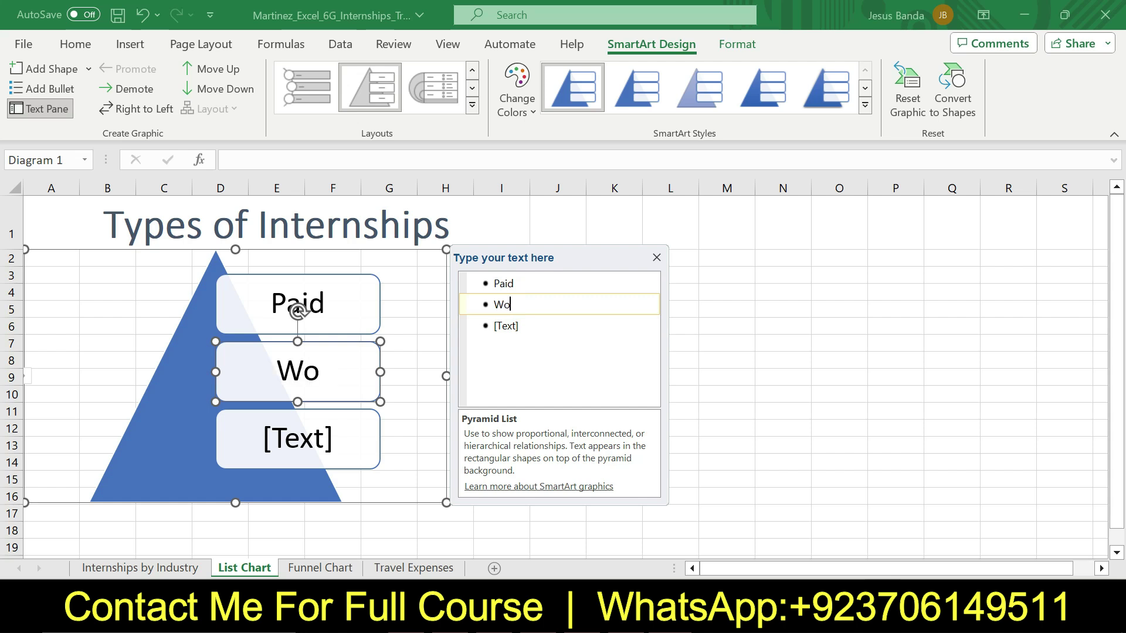
type("rk-Studt")
key("BackSpace")
type("y")
- Read the last-text-box instruction of step 10 in Word and enter Unpaid as the third SmartArt text in Excel
key("Down")
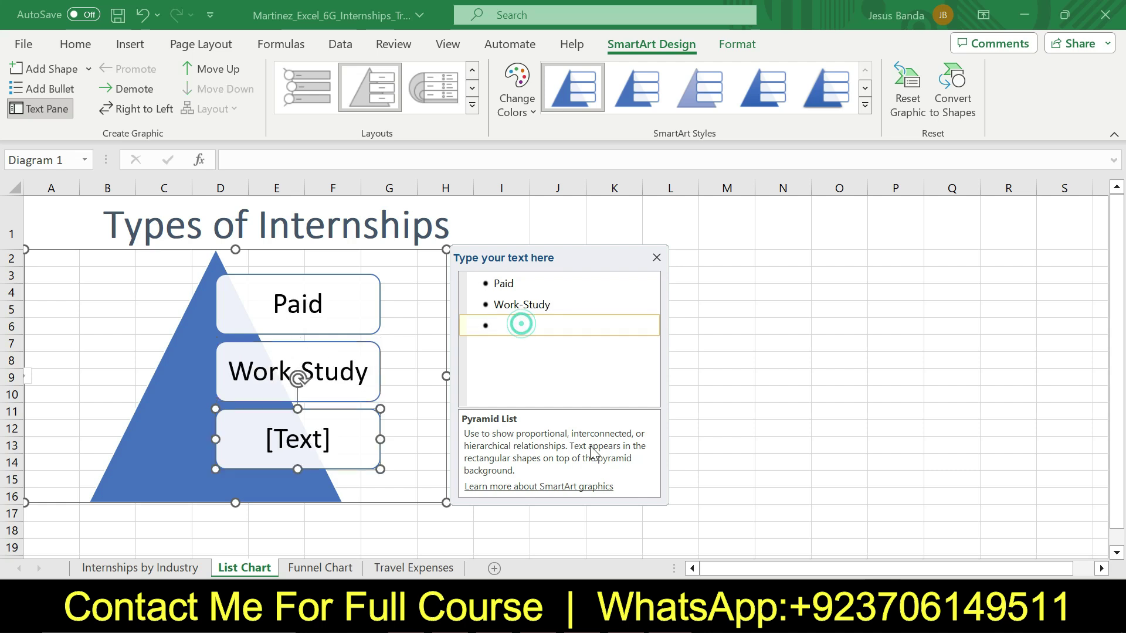
key("alt+Tab")
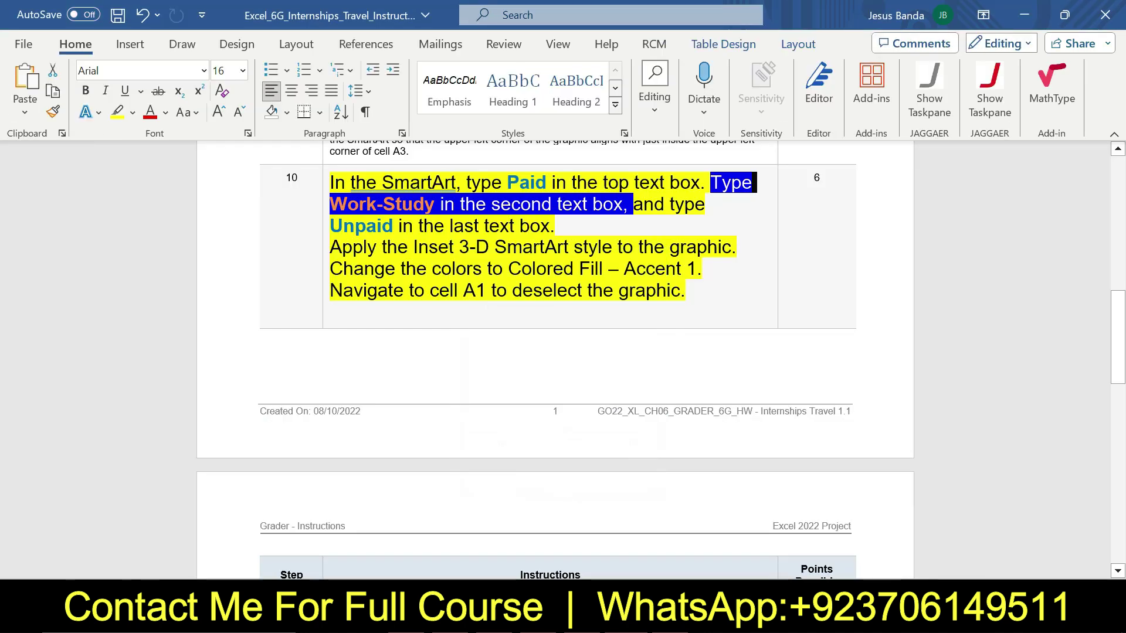
left_click_drag(664, 206, 564, 235)
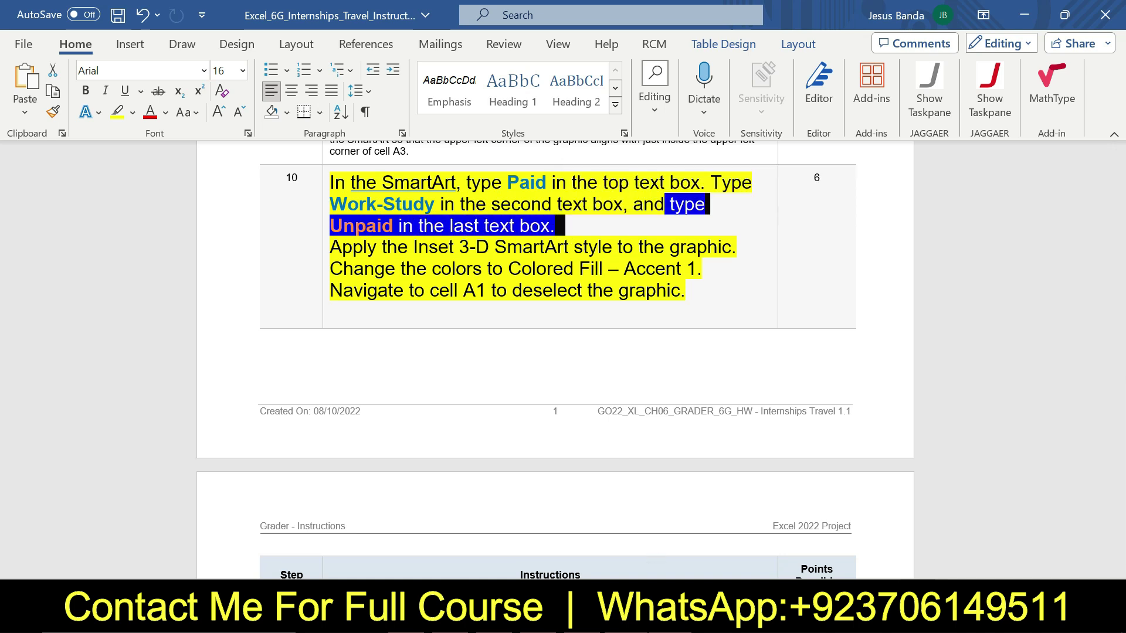
key("alt+Tab")
left_click(519, 326)
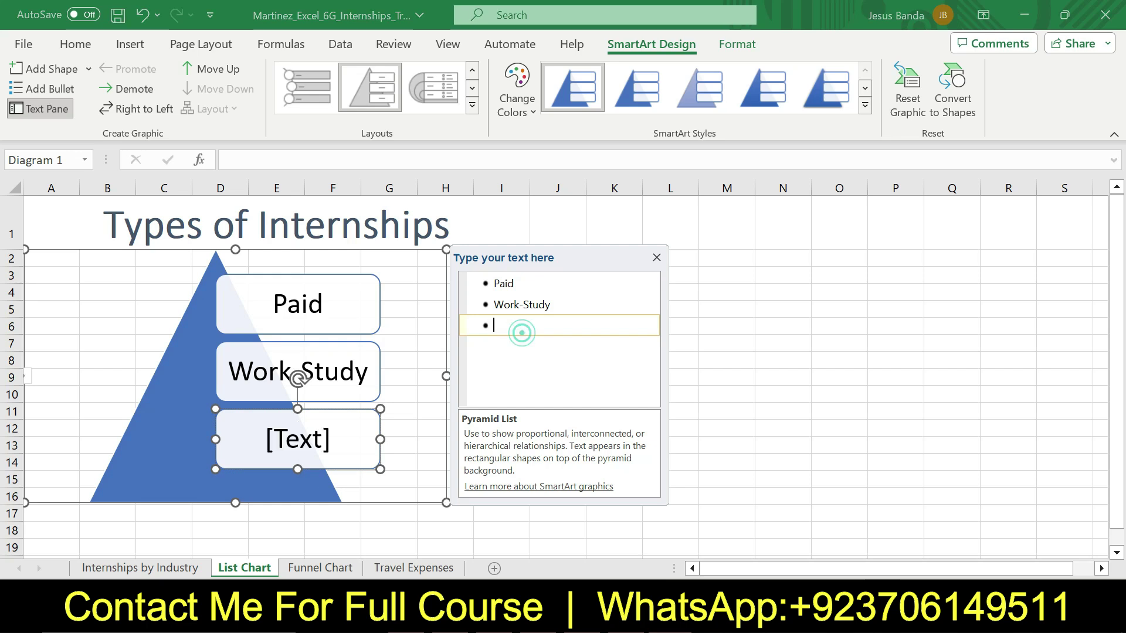
type("Un")
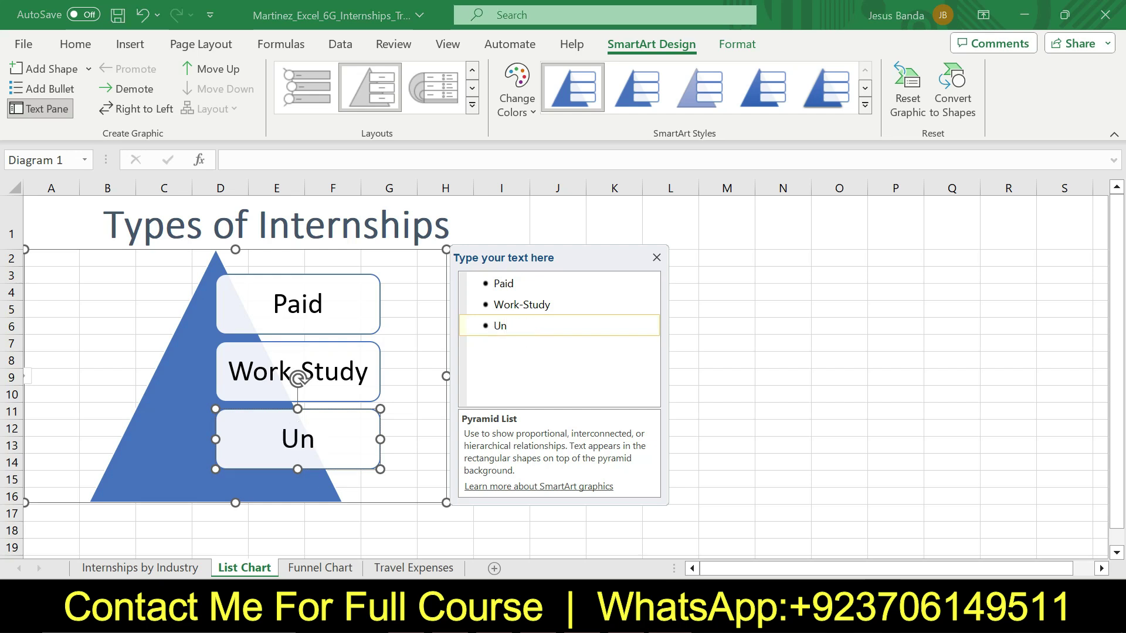
type("paid")
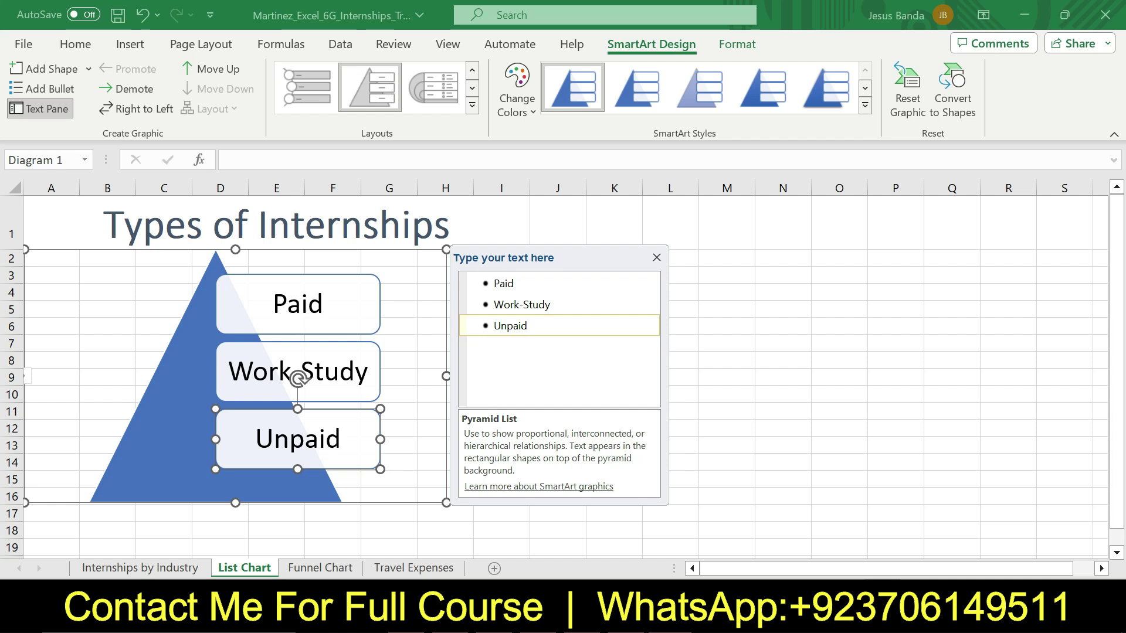
left_click(688, 360)
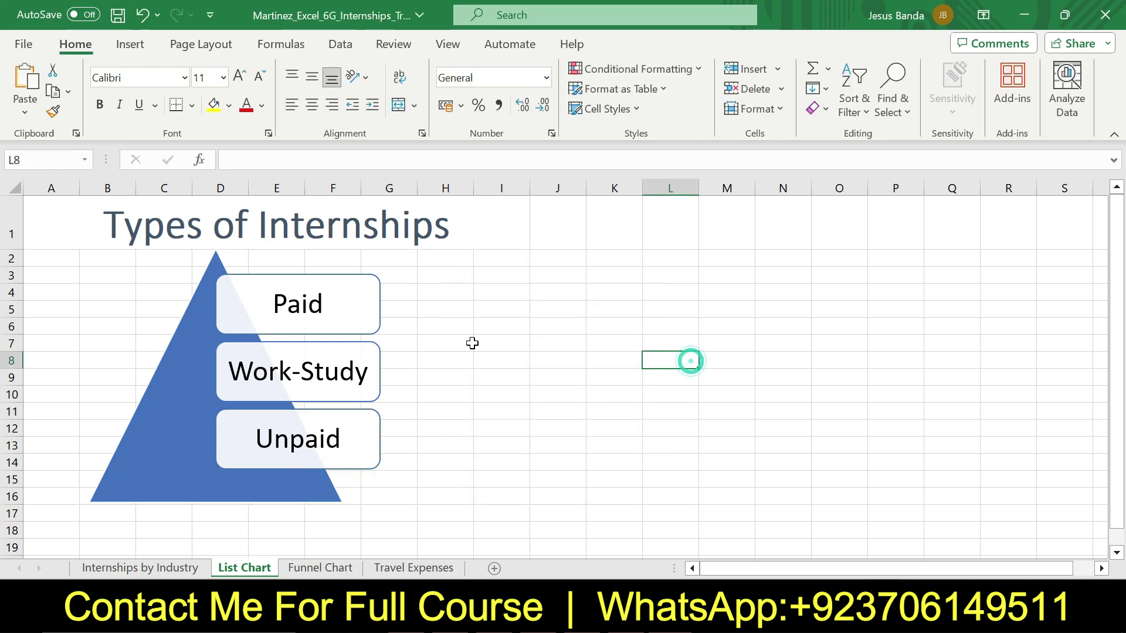
- Hide the SmartArt's text pane in Excel, then switch to Word and read step 10's SmartArt style and color sentences
left_click(438, 287)
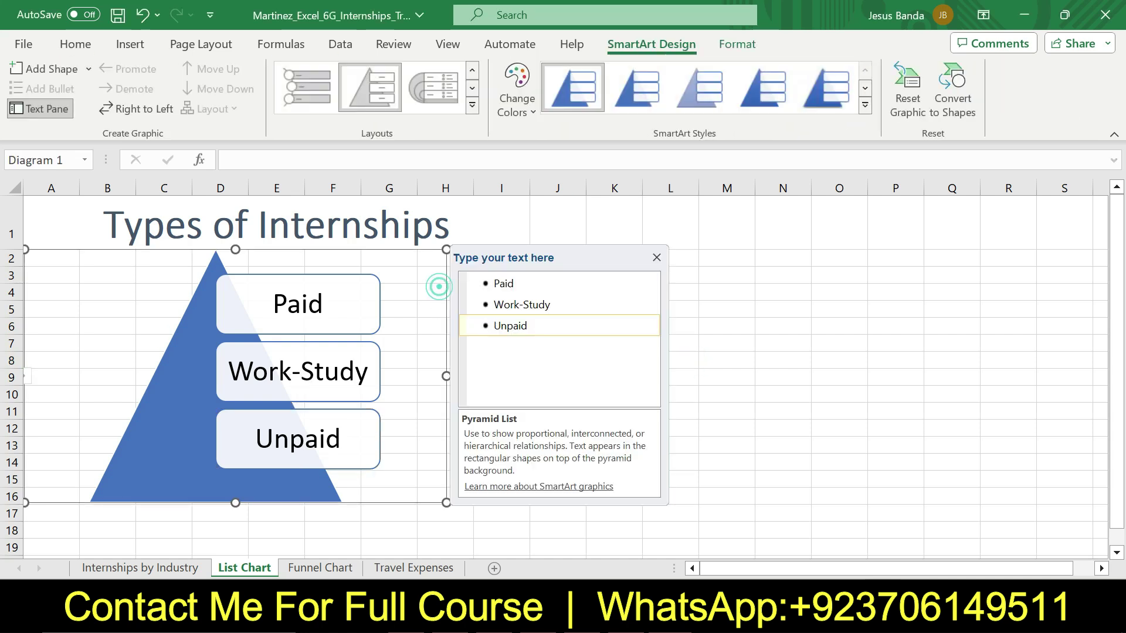
left_click(656, 258)
left_click(621, 615)
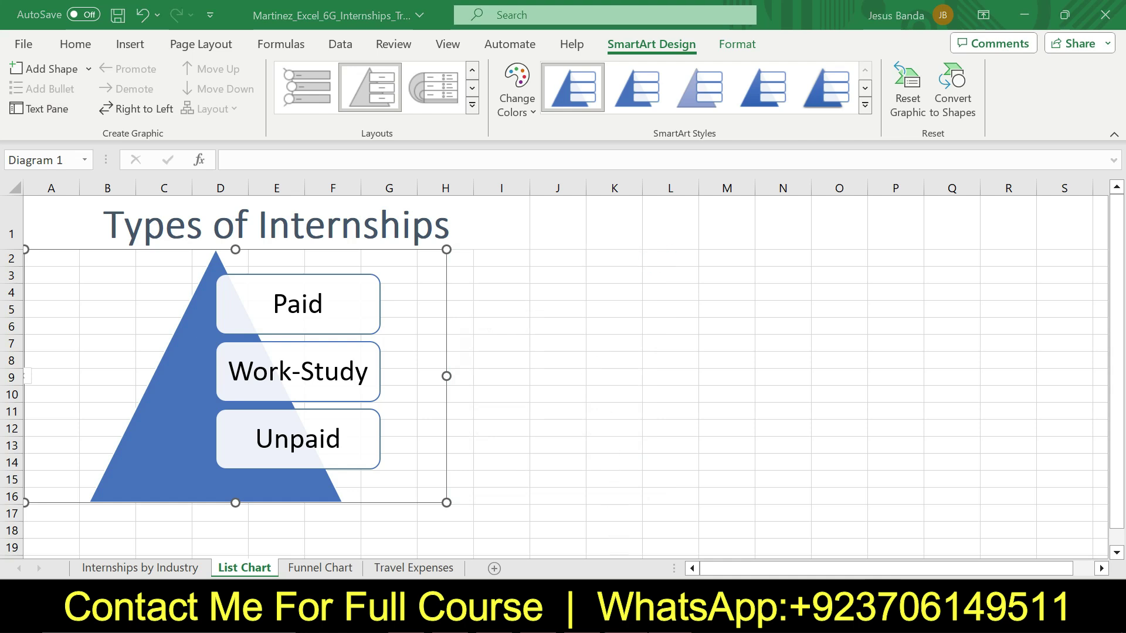
left_click_drag(329, 247, 703, 272)
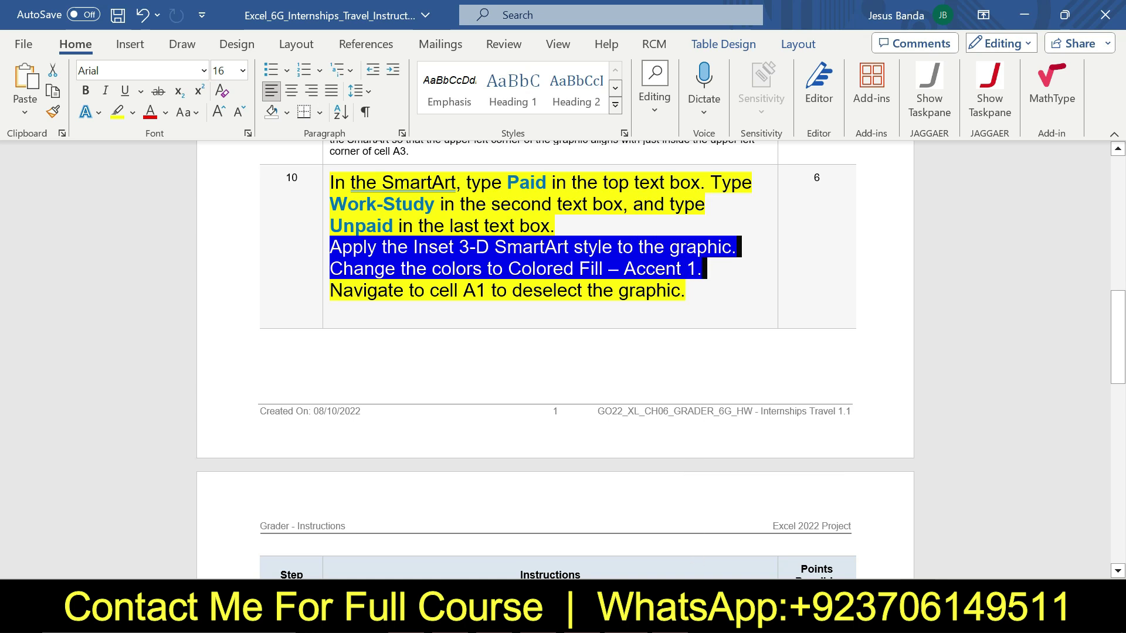
- Switch to Excel and set the pyramid SmartArt's colors to Colored Fill - Accent 1, rechecking the color name in Word
mouse_move(670, 621)
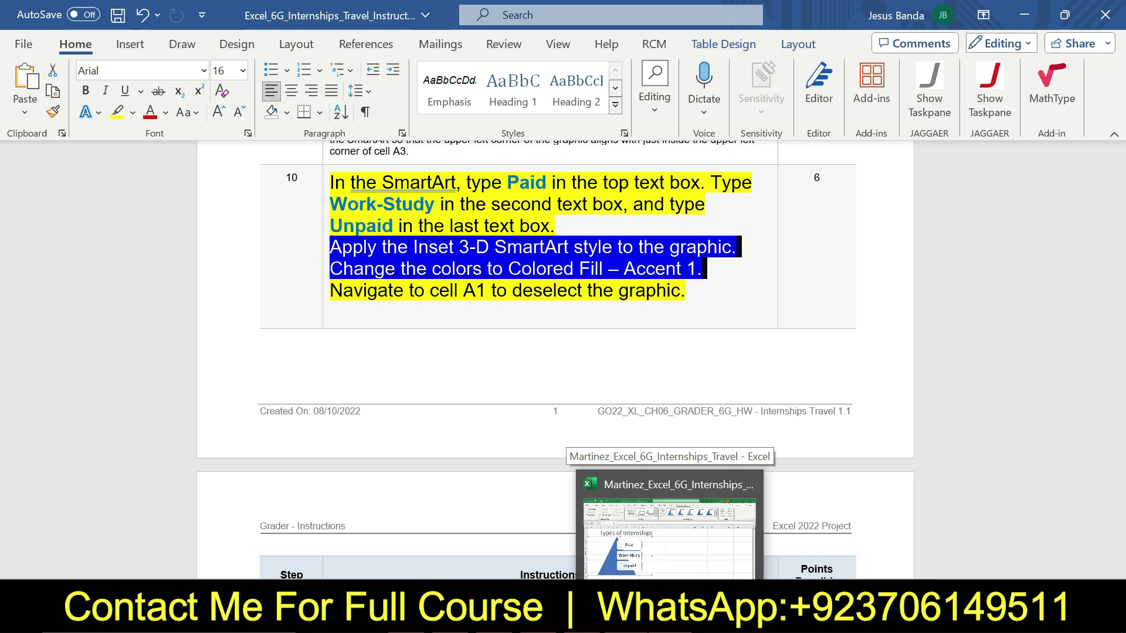
left_click(670, 621)
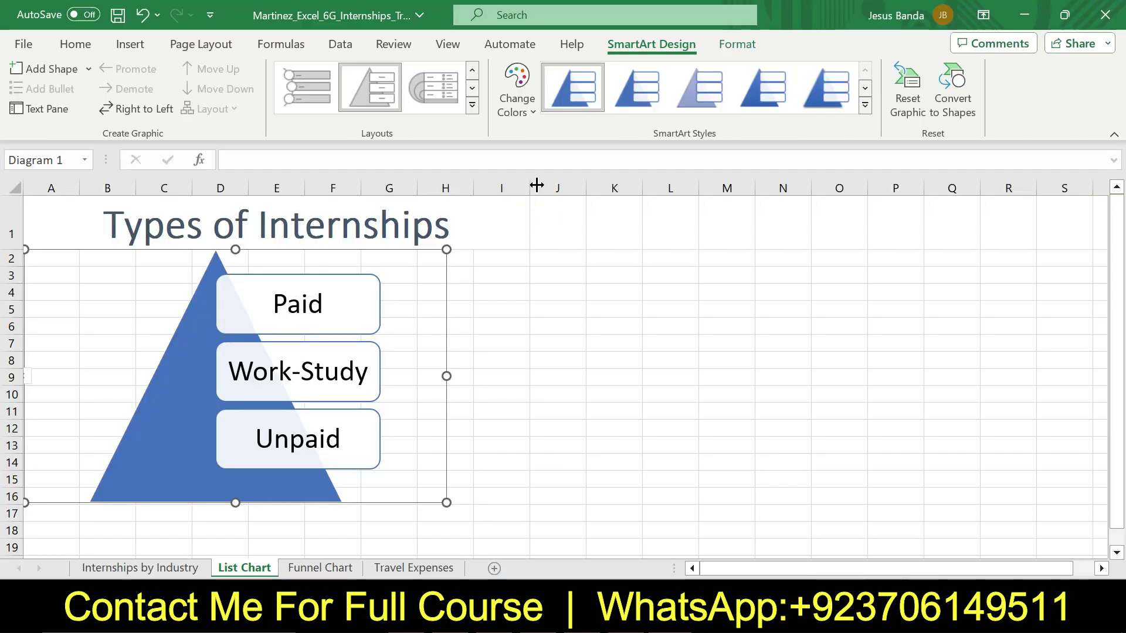
left_click(516, 96)
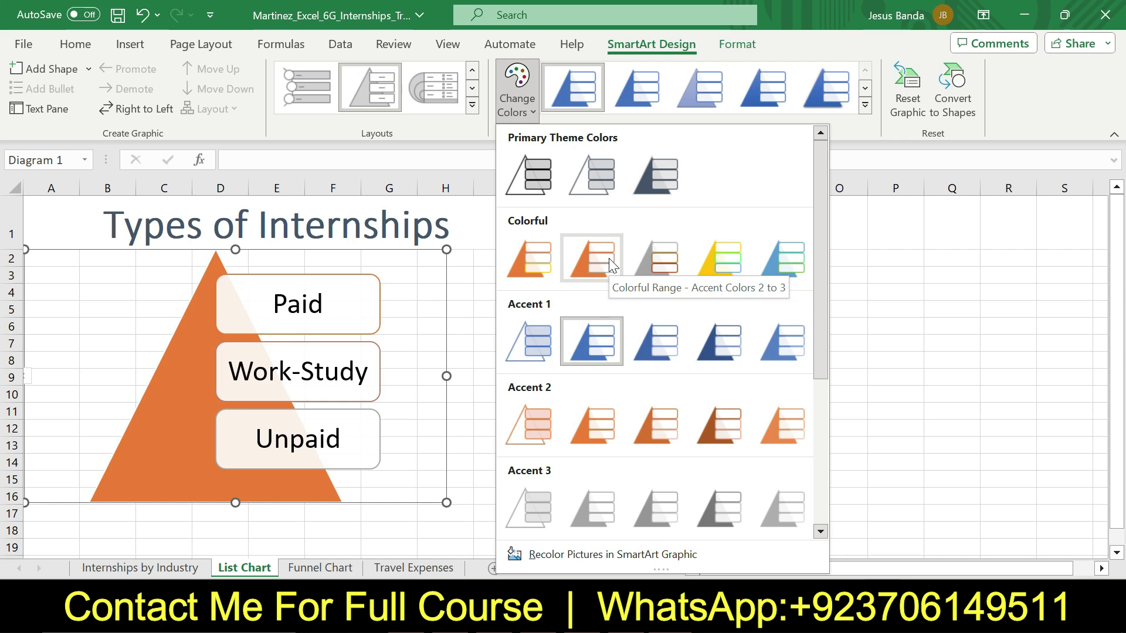
left_click(633, 615)
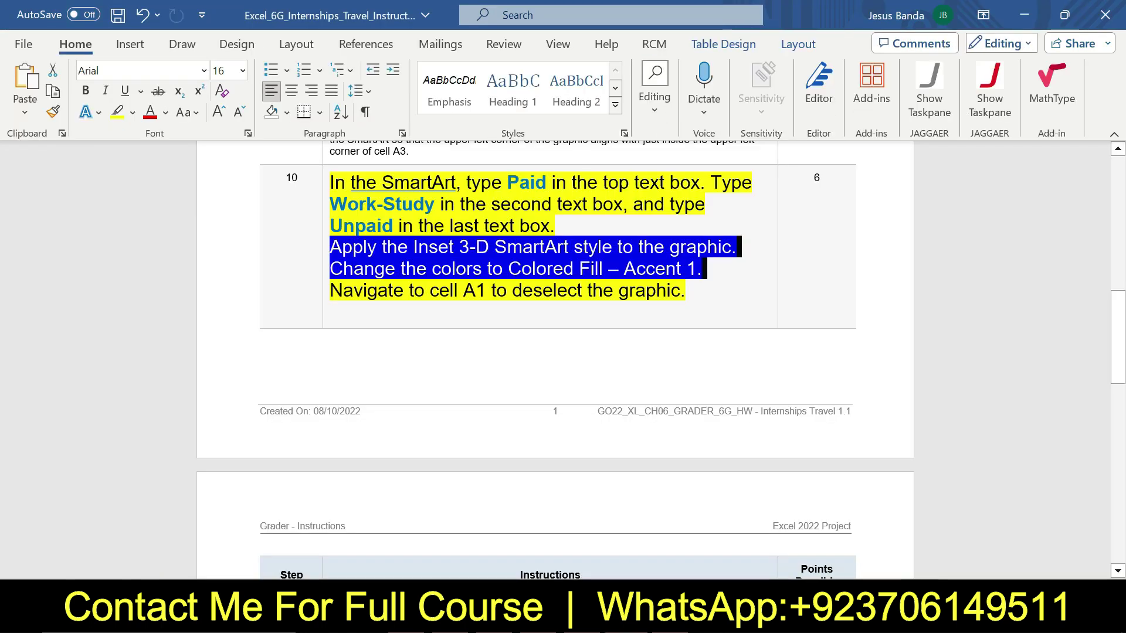
left_click(672, 615)
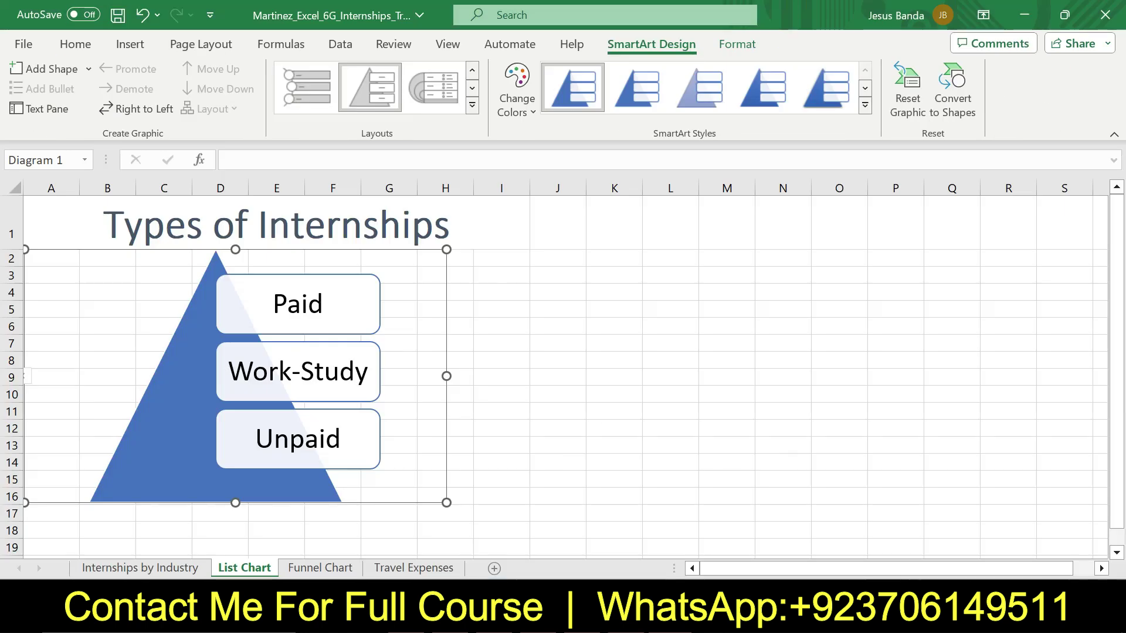
left_click(523, 120)
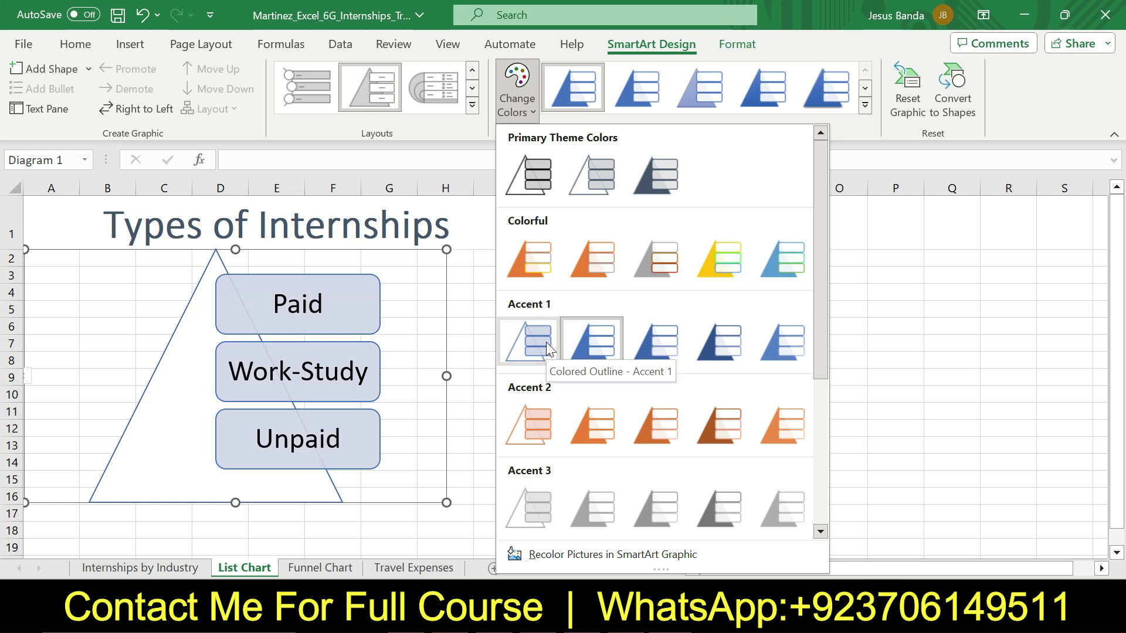
left_click(579, 343)
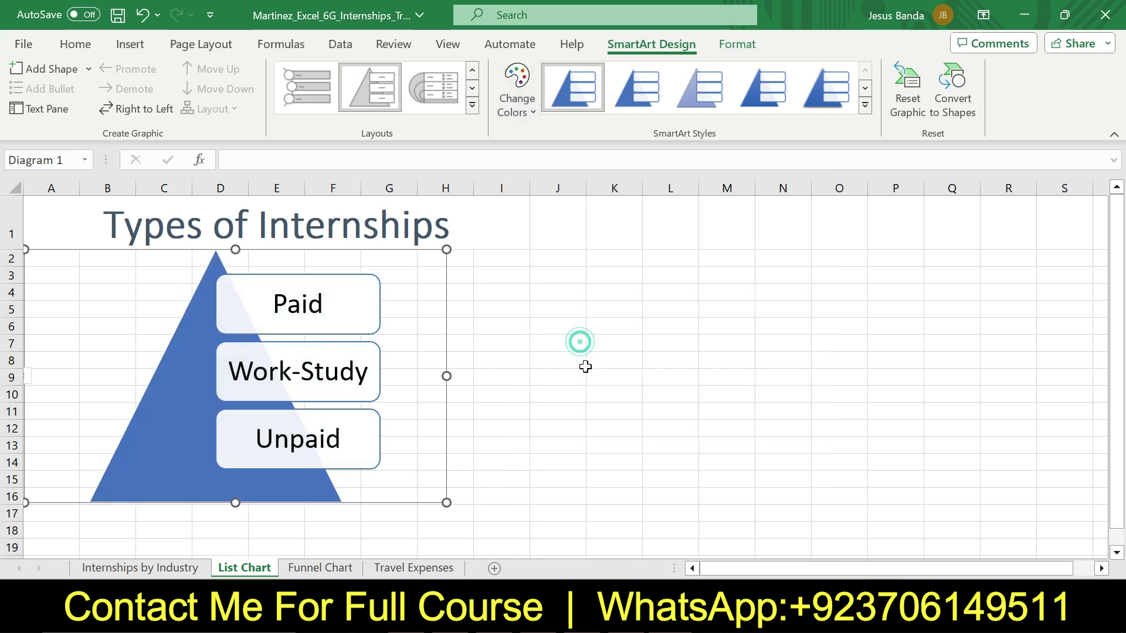
- Read step 10's last sentence in Word and select cell A1 in Excel to deselect the SmartArt
key("alt+Tab")
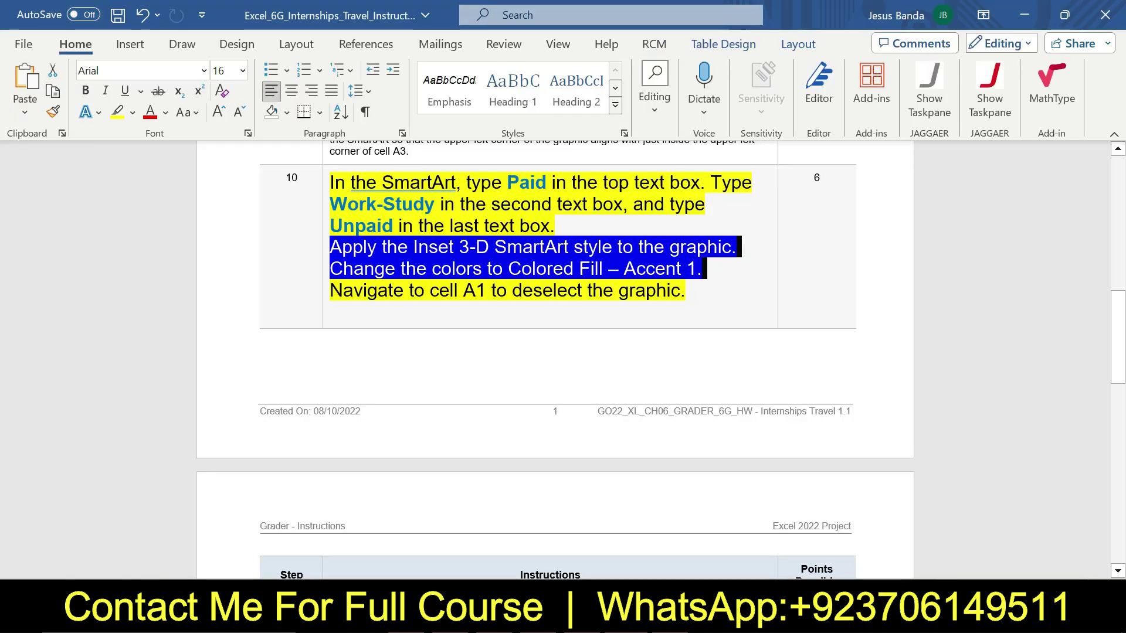
left_click_drag(330, 290, 684, 291)
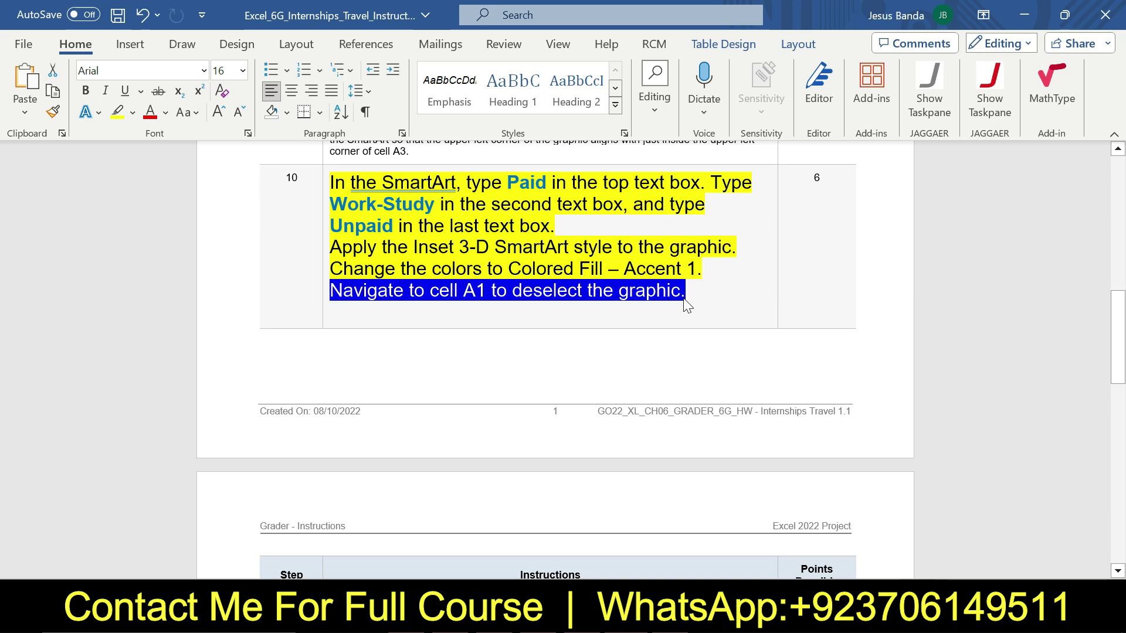
key("alt+Tab")
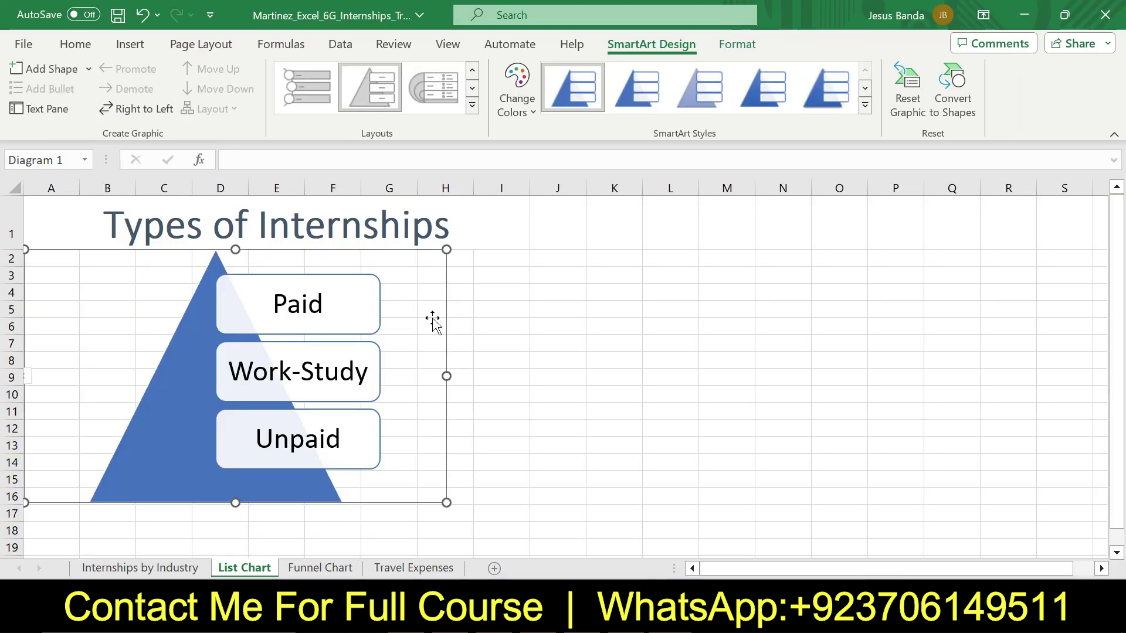
left_click(244, 219)
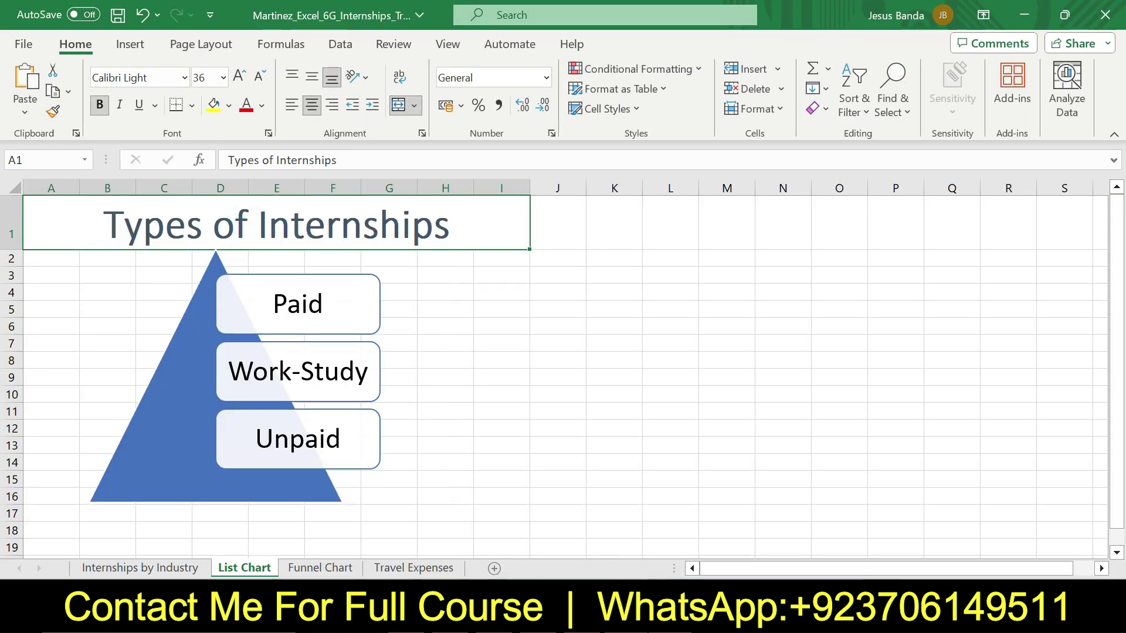
- Switch to Word and return the step 10 instruction to 9 pt with no highlight color
key("alt+Tab")
left_click(324, 213)
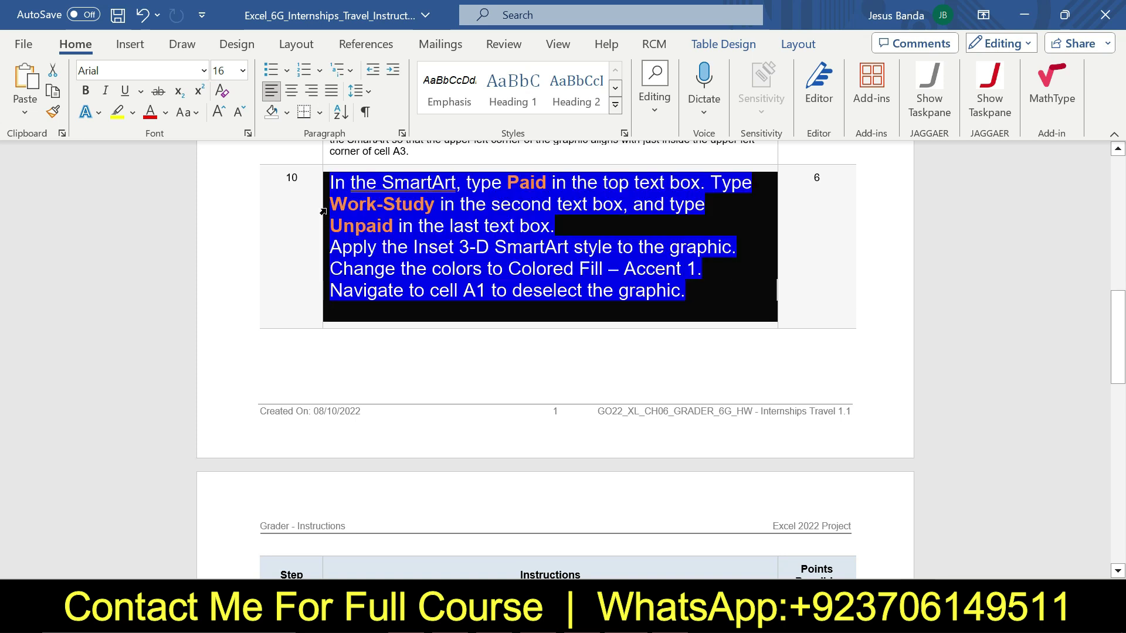
left_click(422, 154)
left_click(417, 203)
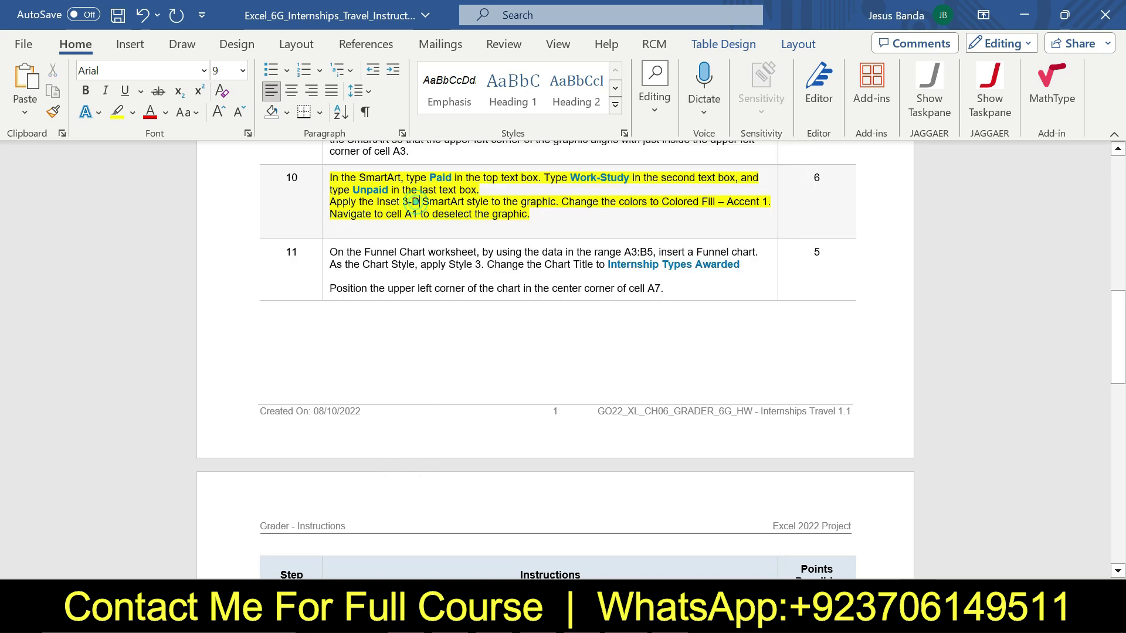
left_click(322, 201)
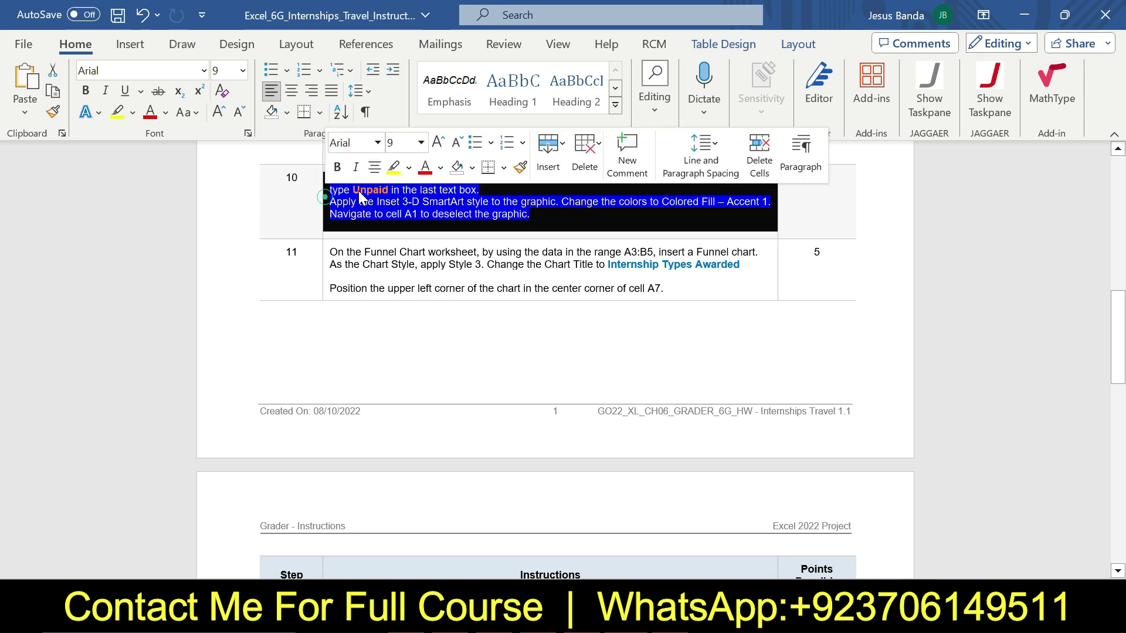
left_click(409, 167)
left_click(428, 302)
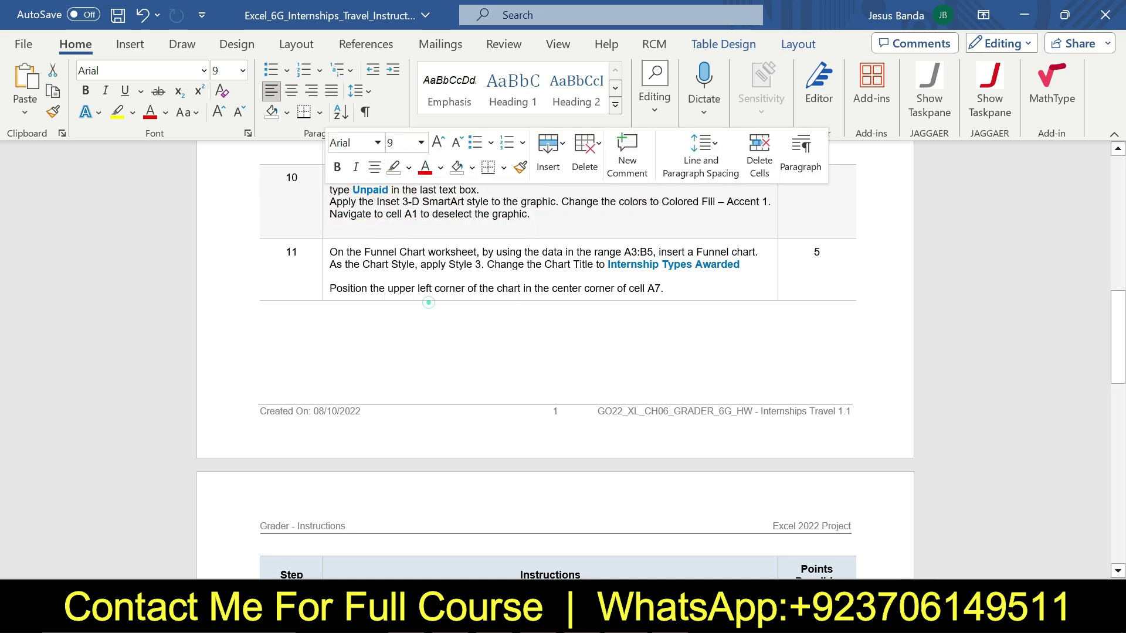
left_click(525, 302)
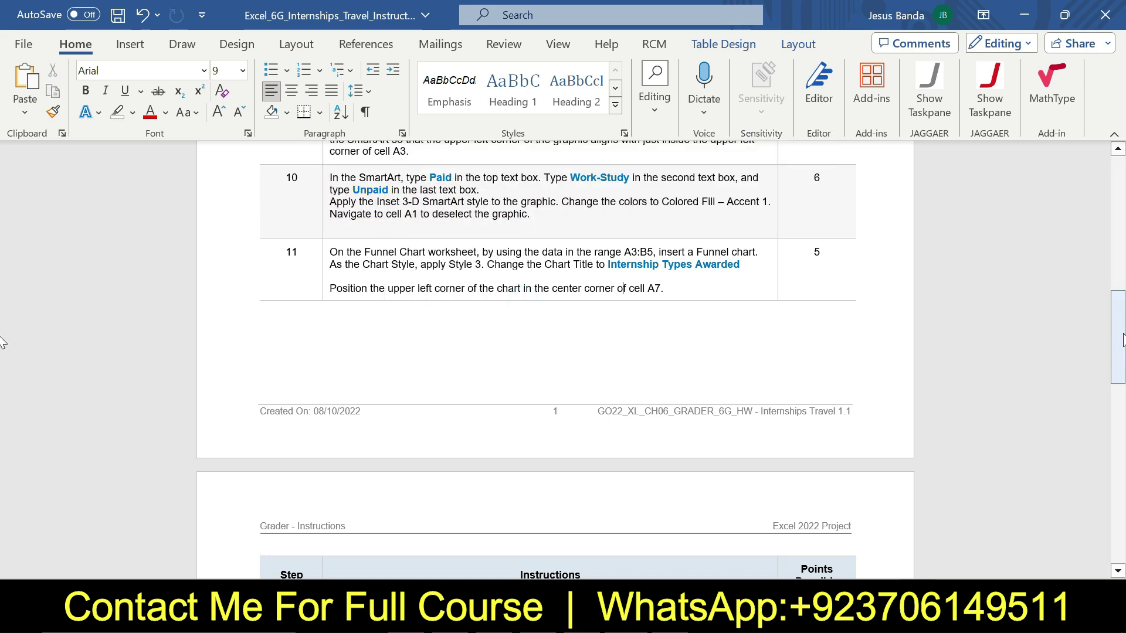
scroll(3, 410, "down", 10)
left_click_drag(1124, 477, 1085, 183)
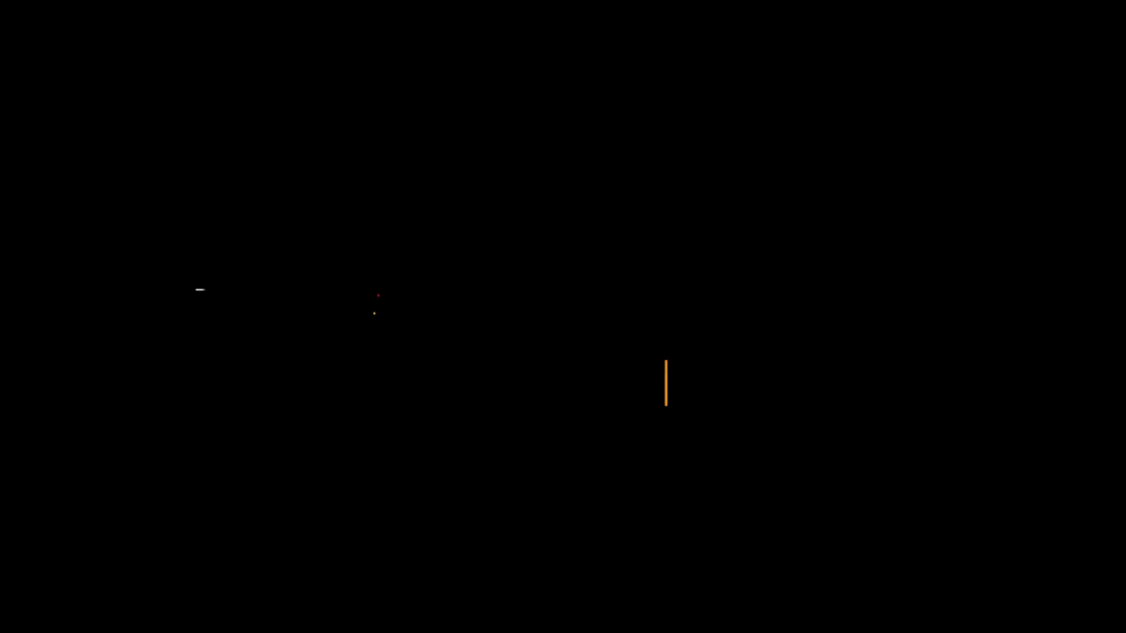